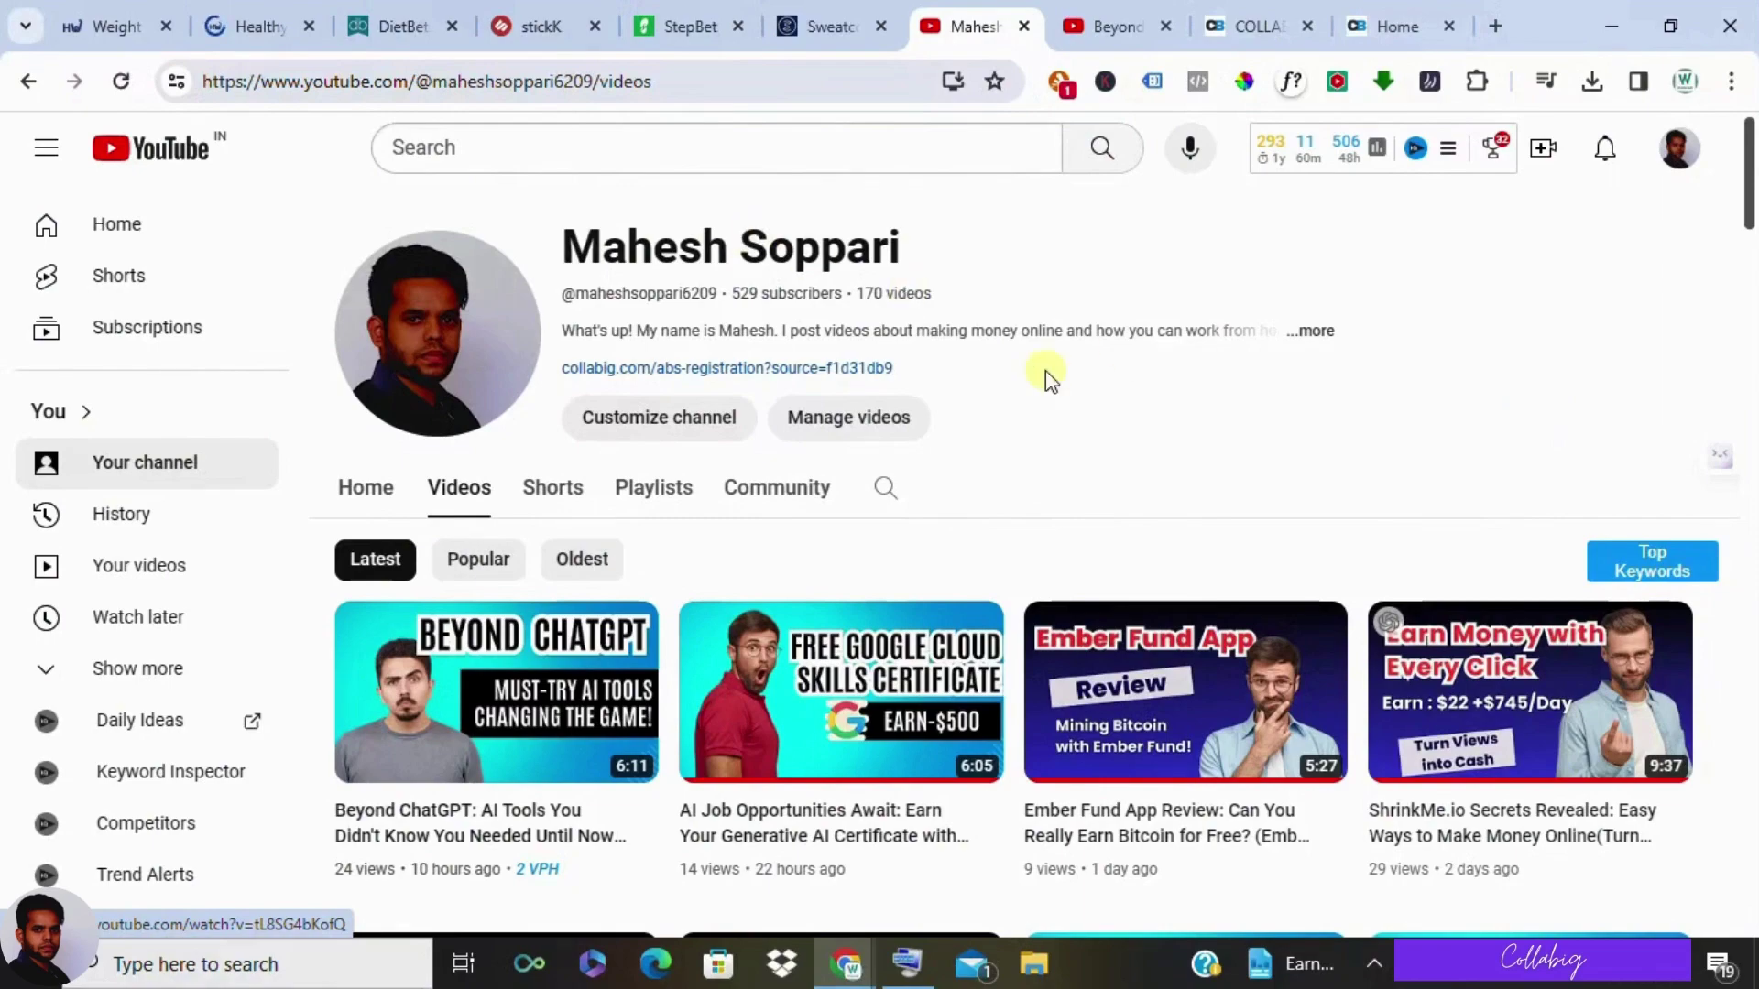
scroll(1045, 399, down, 3)
scroll(1044, 412, down, 3)
scroll(1038, 426, down, 3)
scroll(1030, 444, down, 2)
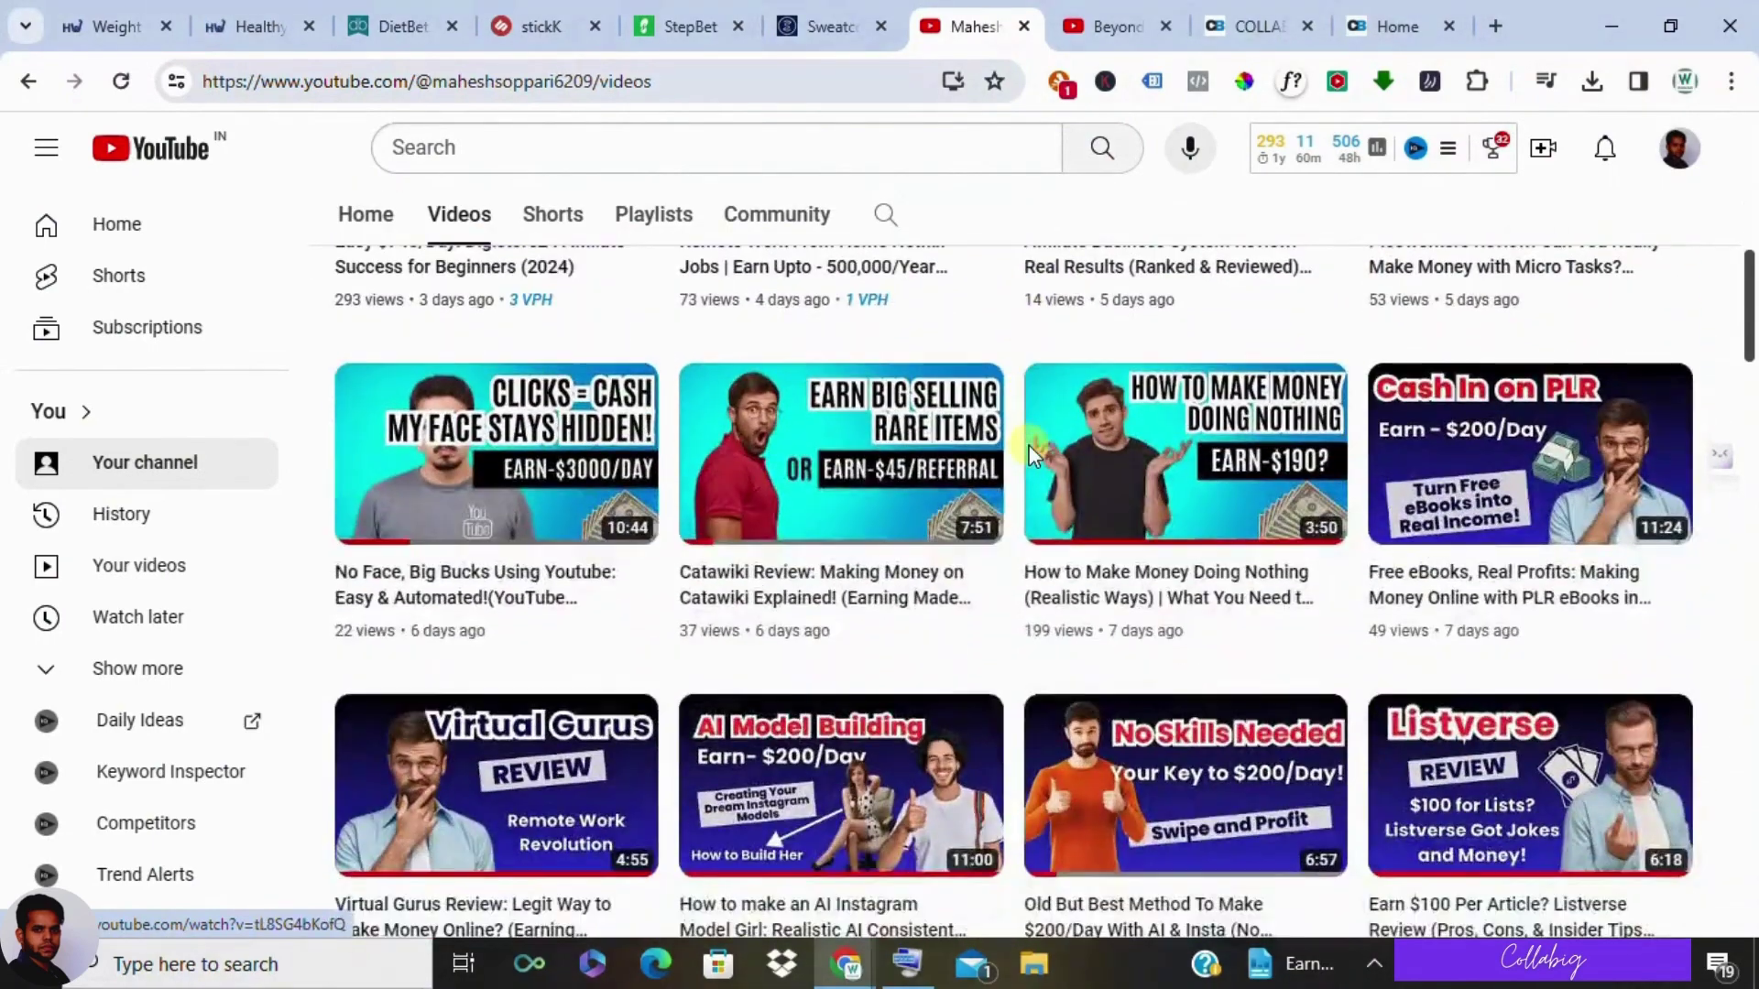
scroll(1030, 444, down, 3)
scroll(1029, 443, down, 2)
scroll(1029, 443, down, 2)
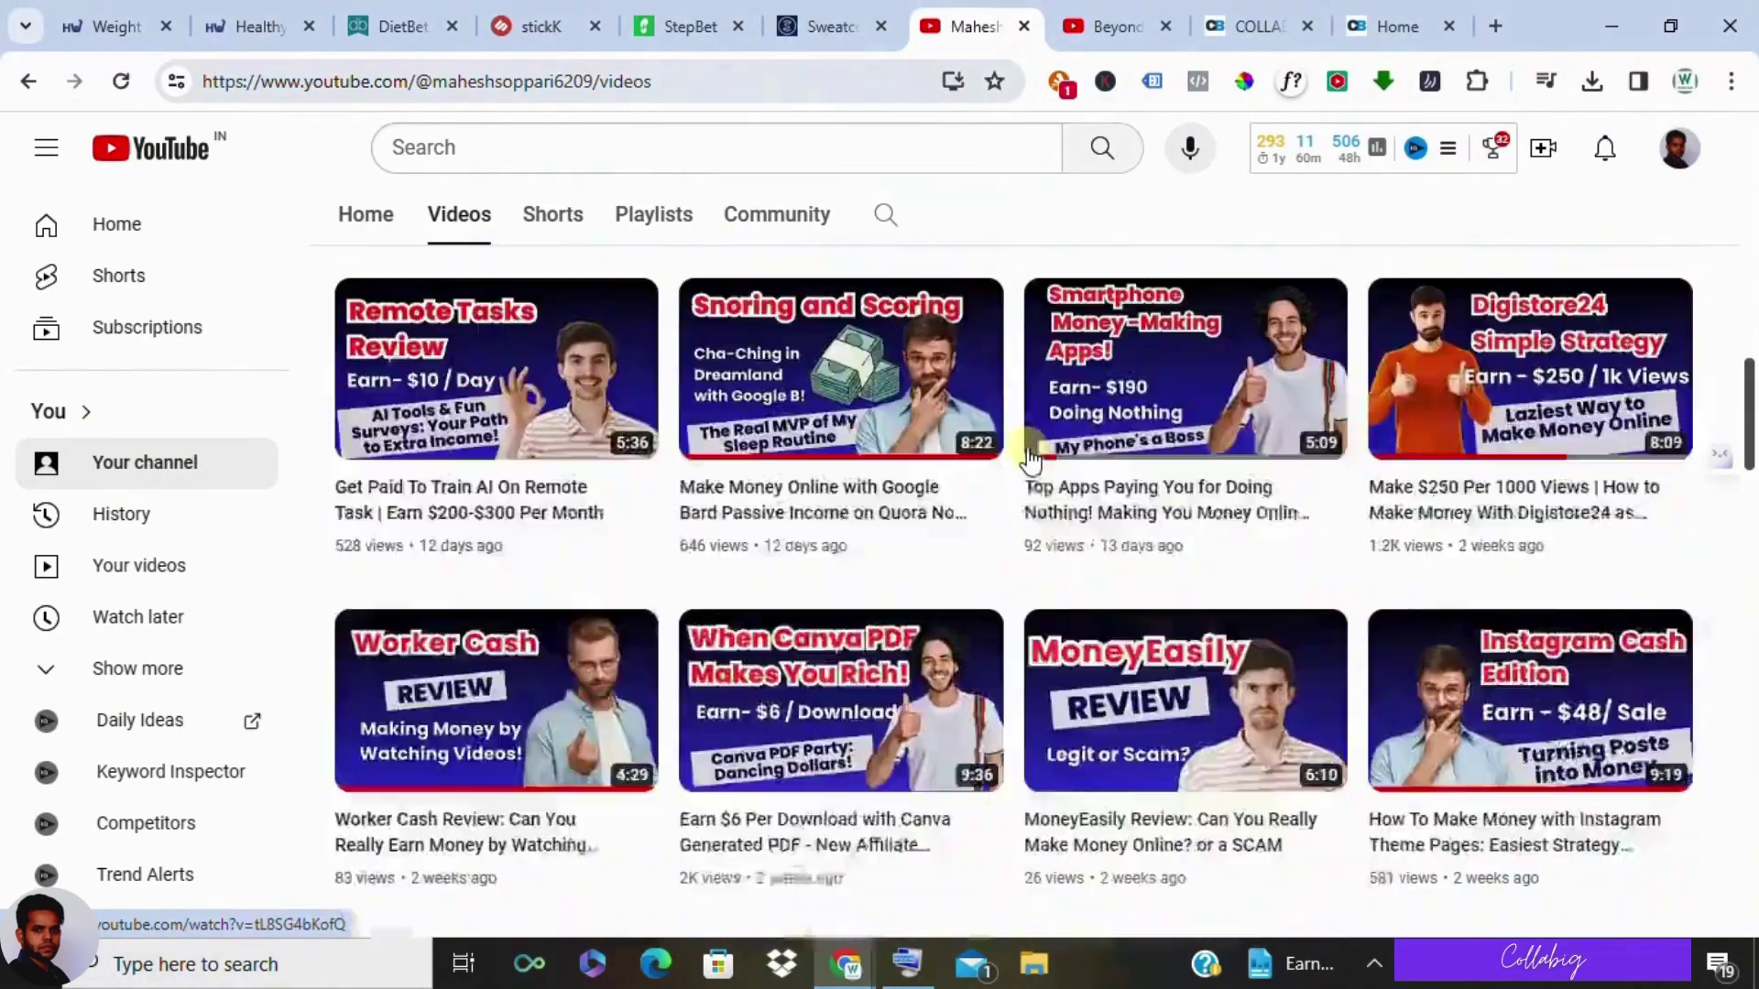
scroll(1030, 454, down, 3)
scroll(1029, 453, down, 3)
scroll(1029, 453, down, 2)
scroll(1028, 453, down, 3)
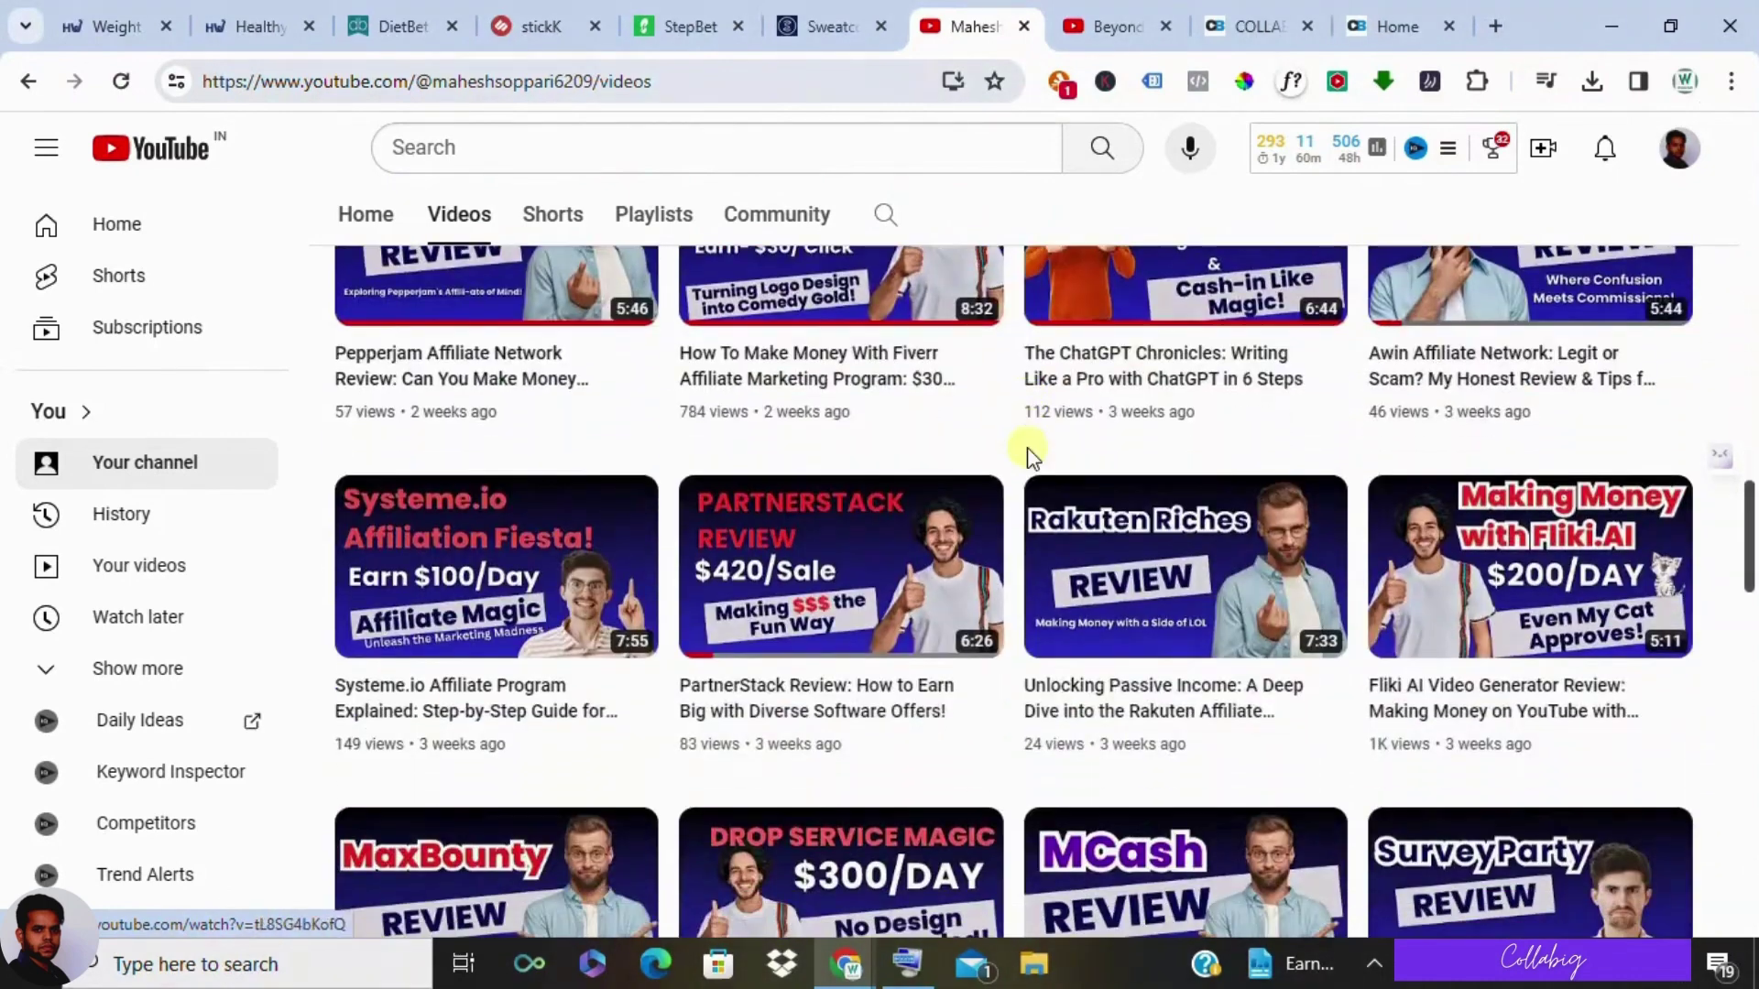
scroll(1030, 454, down, 3)
scroll(1029, 454, down, 2)
scroll(1099, 481, down, 3)
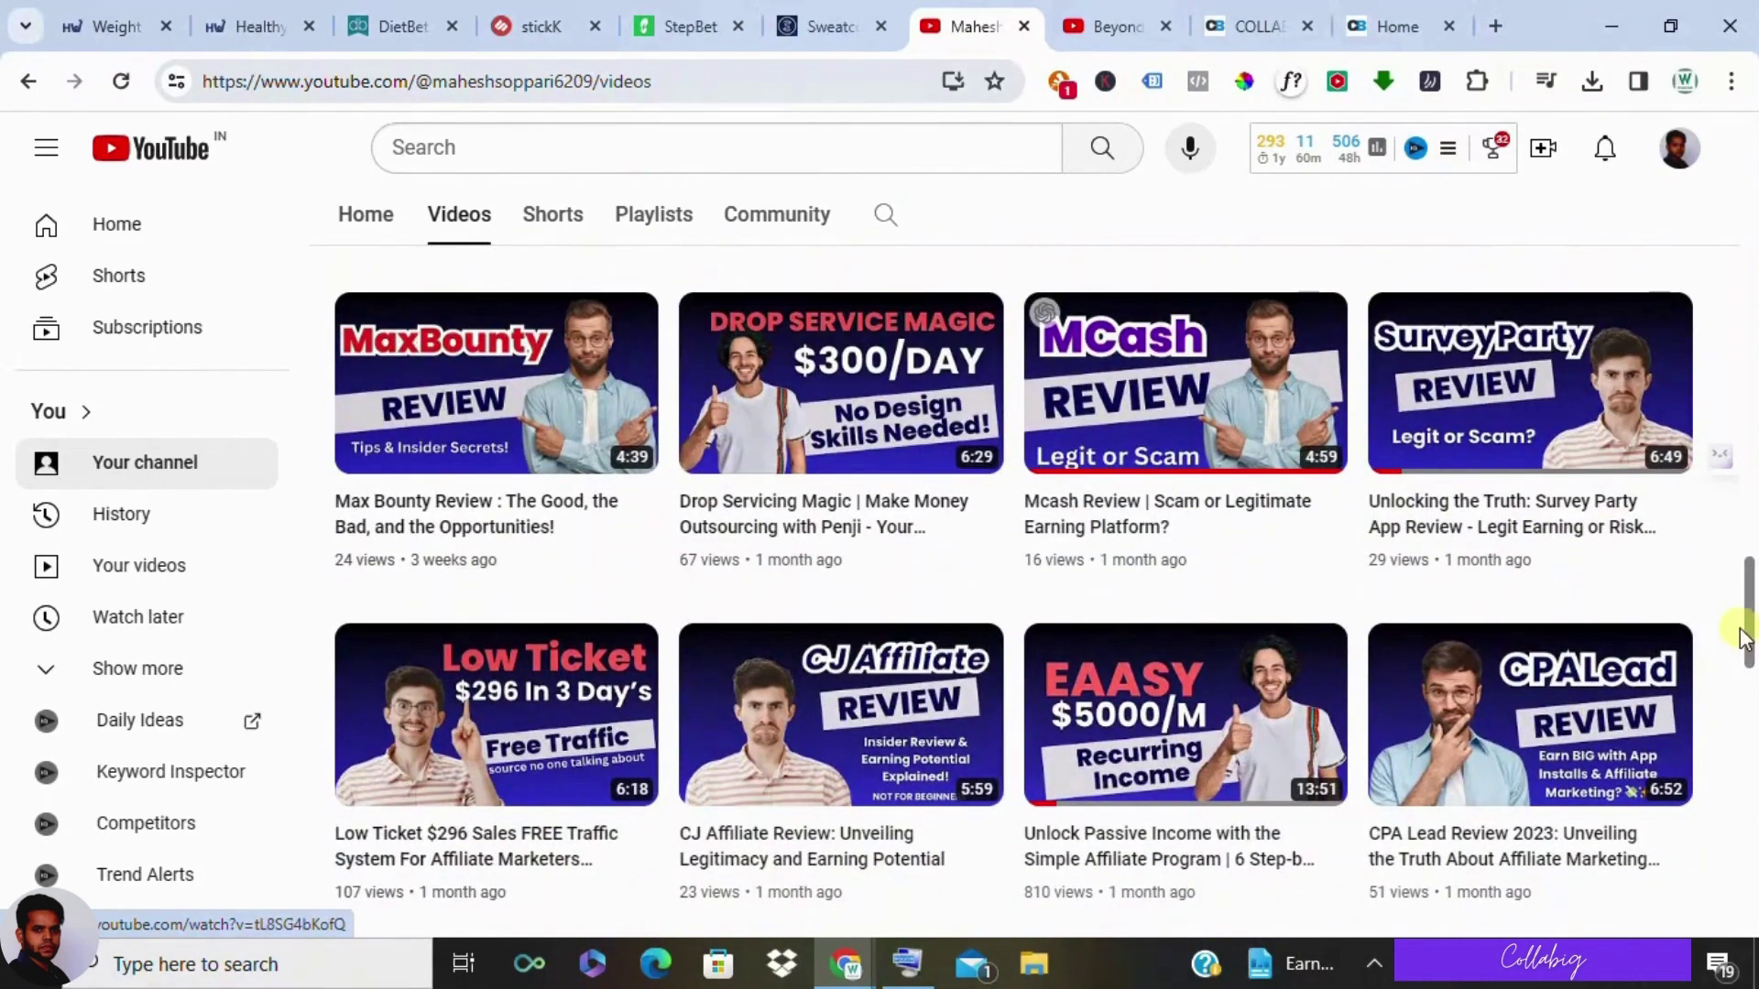
Expand the Beyond ChatGPT description, highlight its affiliate business system line, then move to CollaBig courses.
drag(1742, 630, 1724, 185)
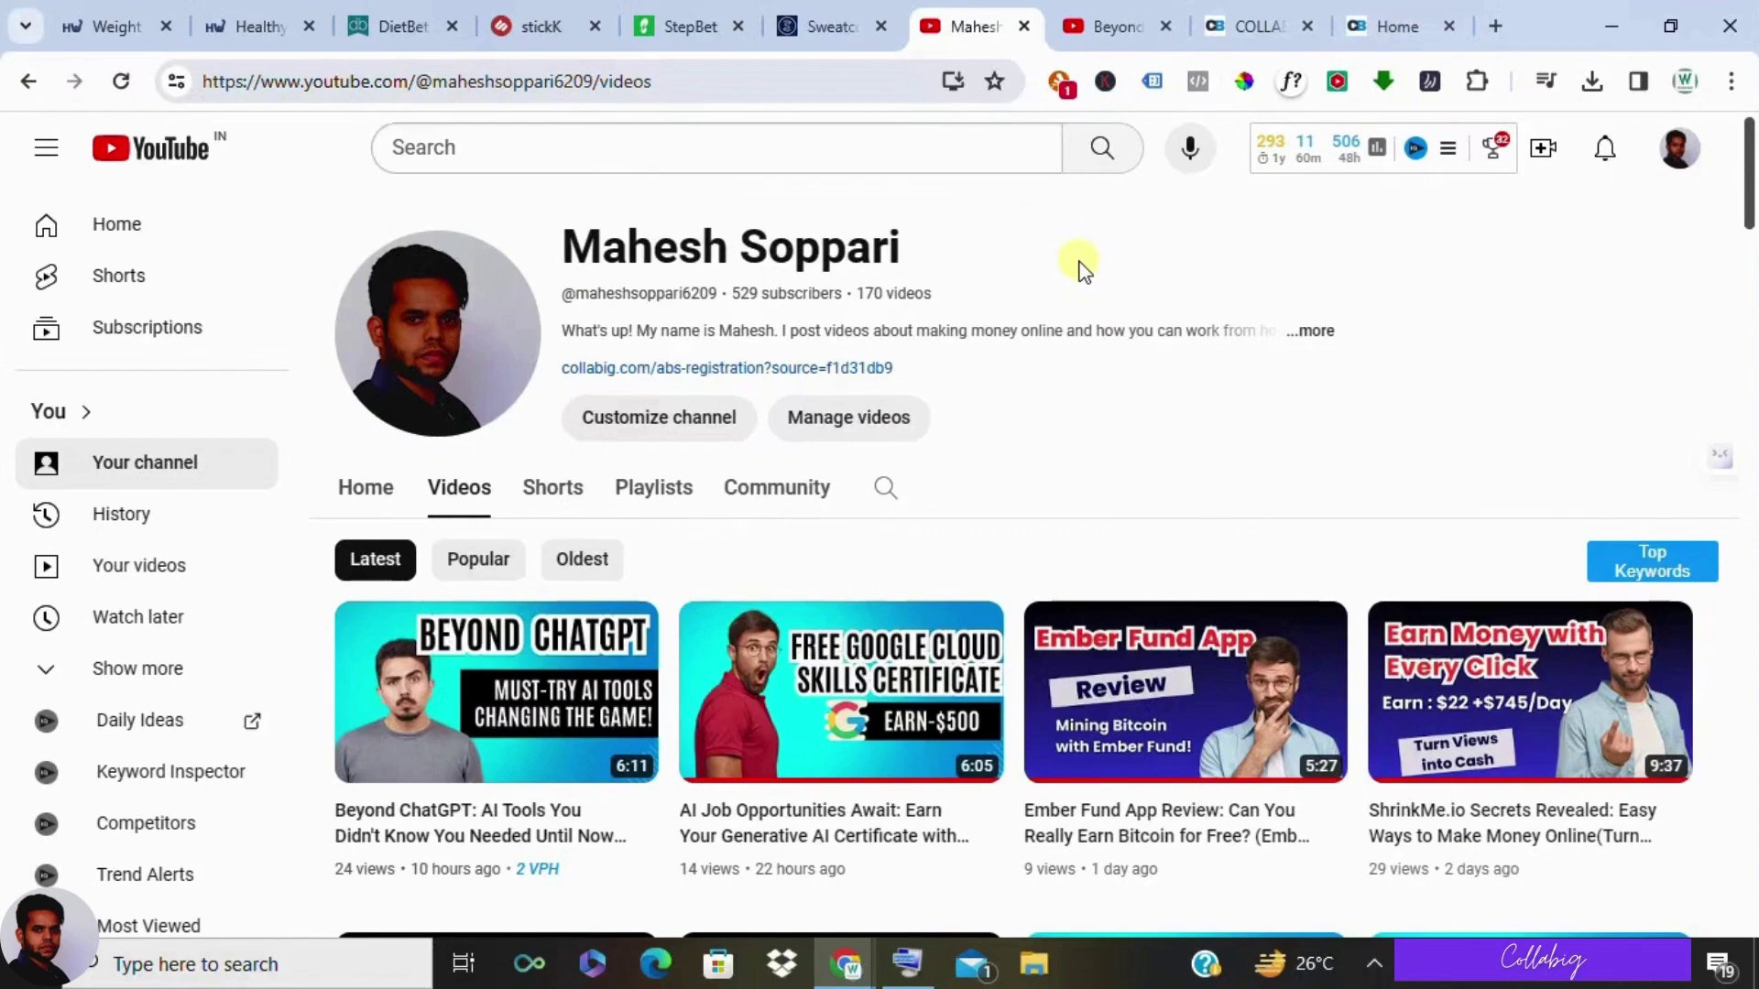
click(1107, 25)
scroll(537, 312, down, 4)
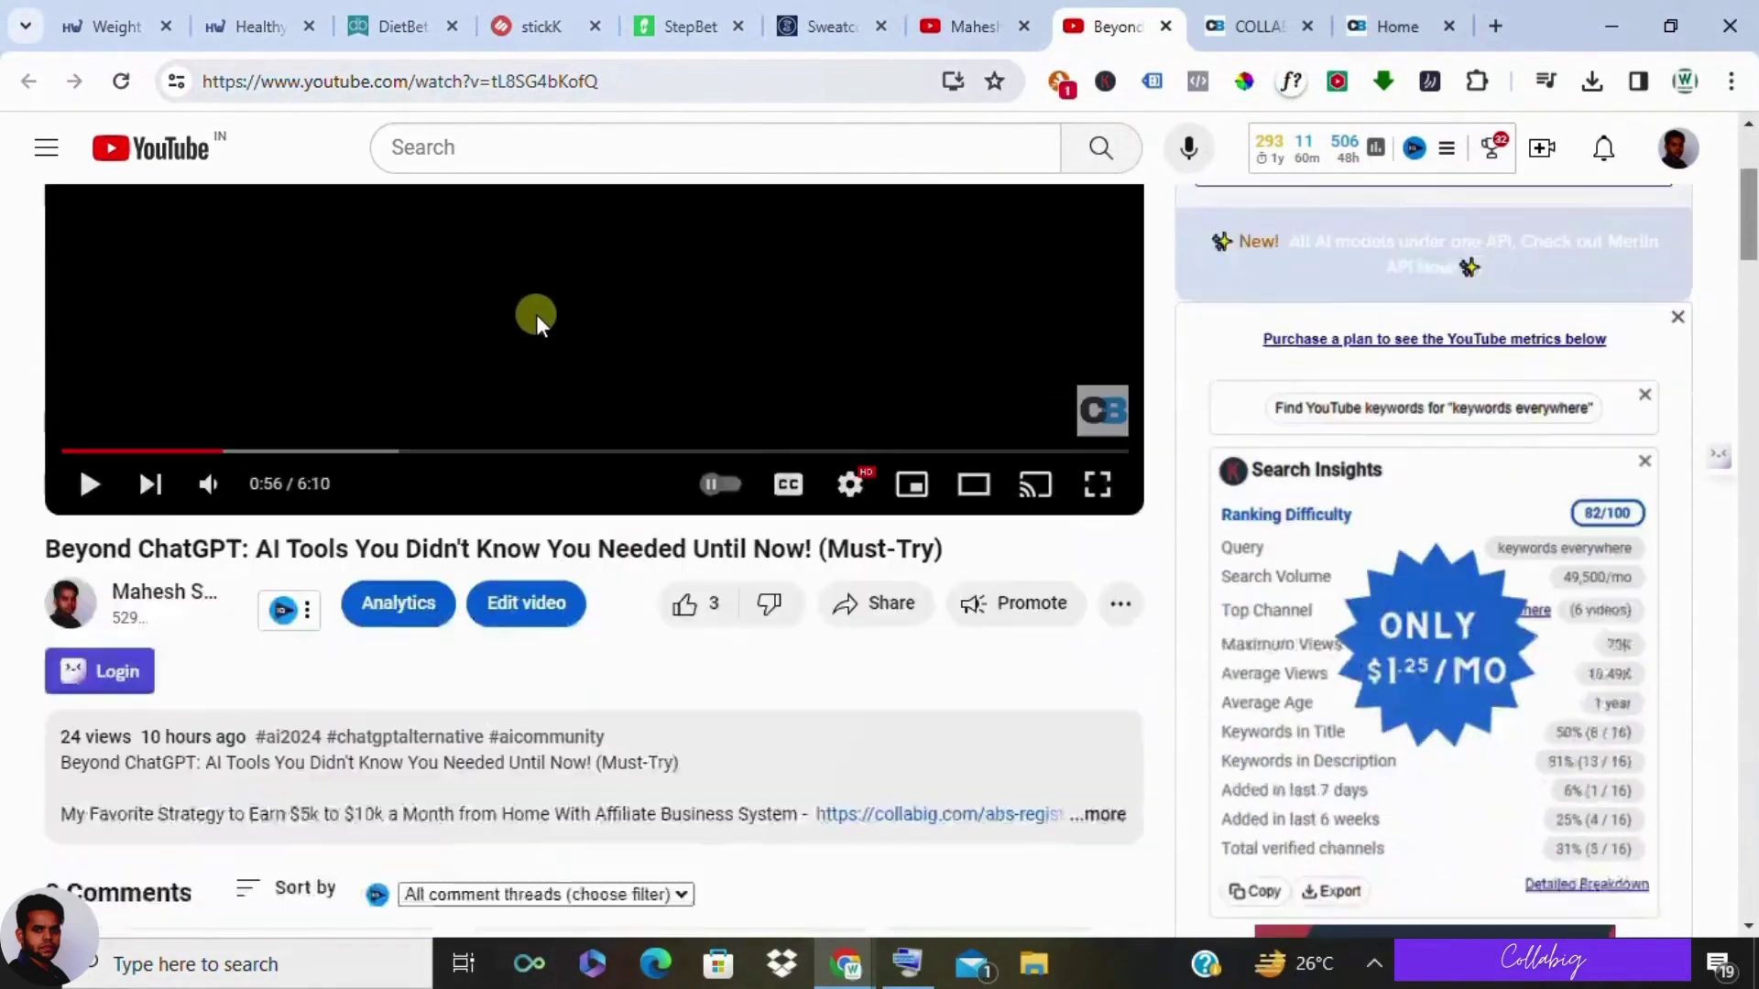
scroll(536, 315, down, 4)
scroll(508, 371, down, 1)
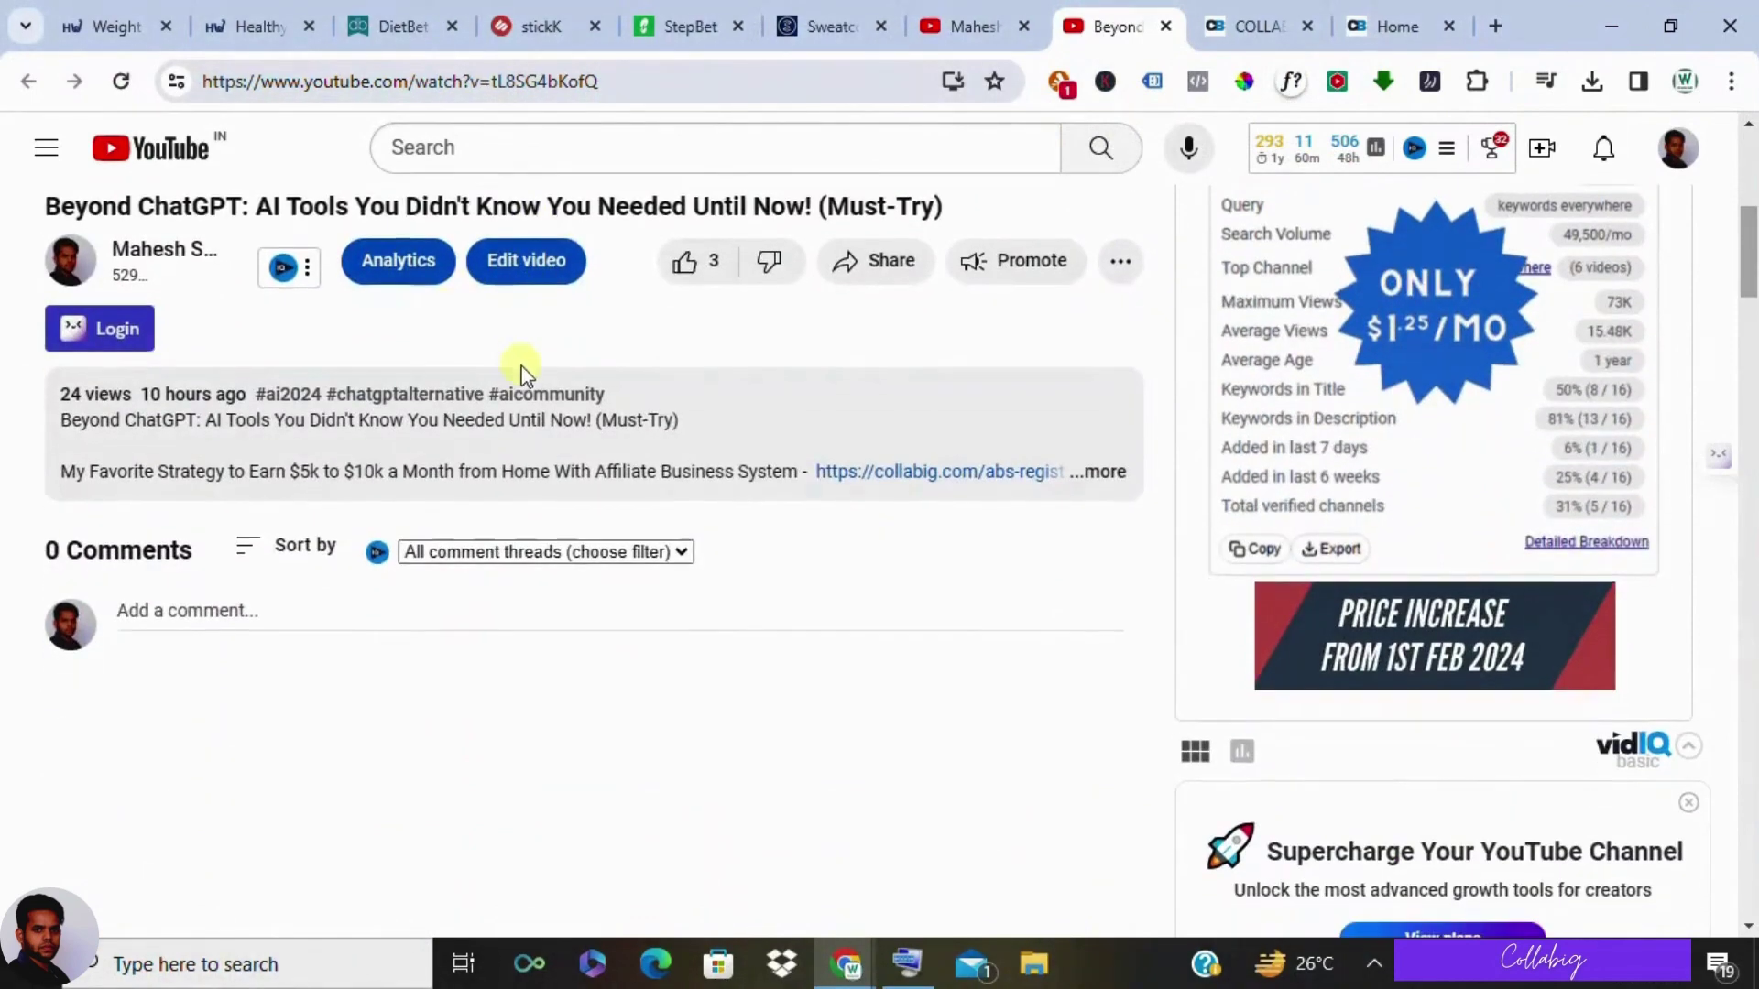
scroll(687, 372, down, 1)
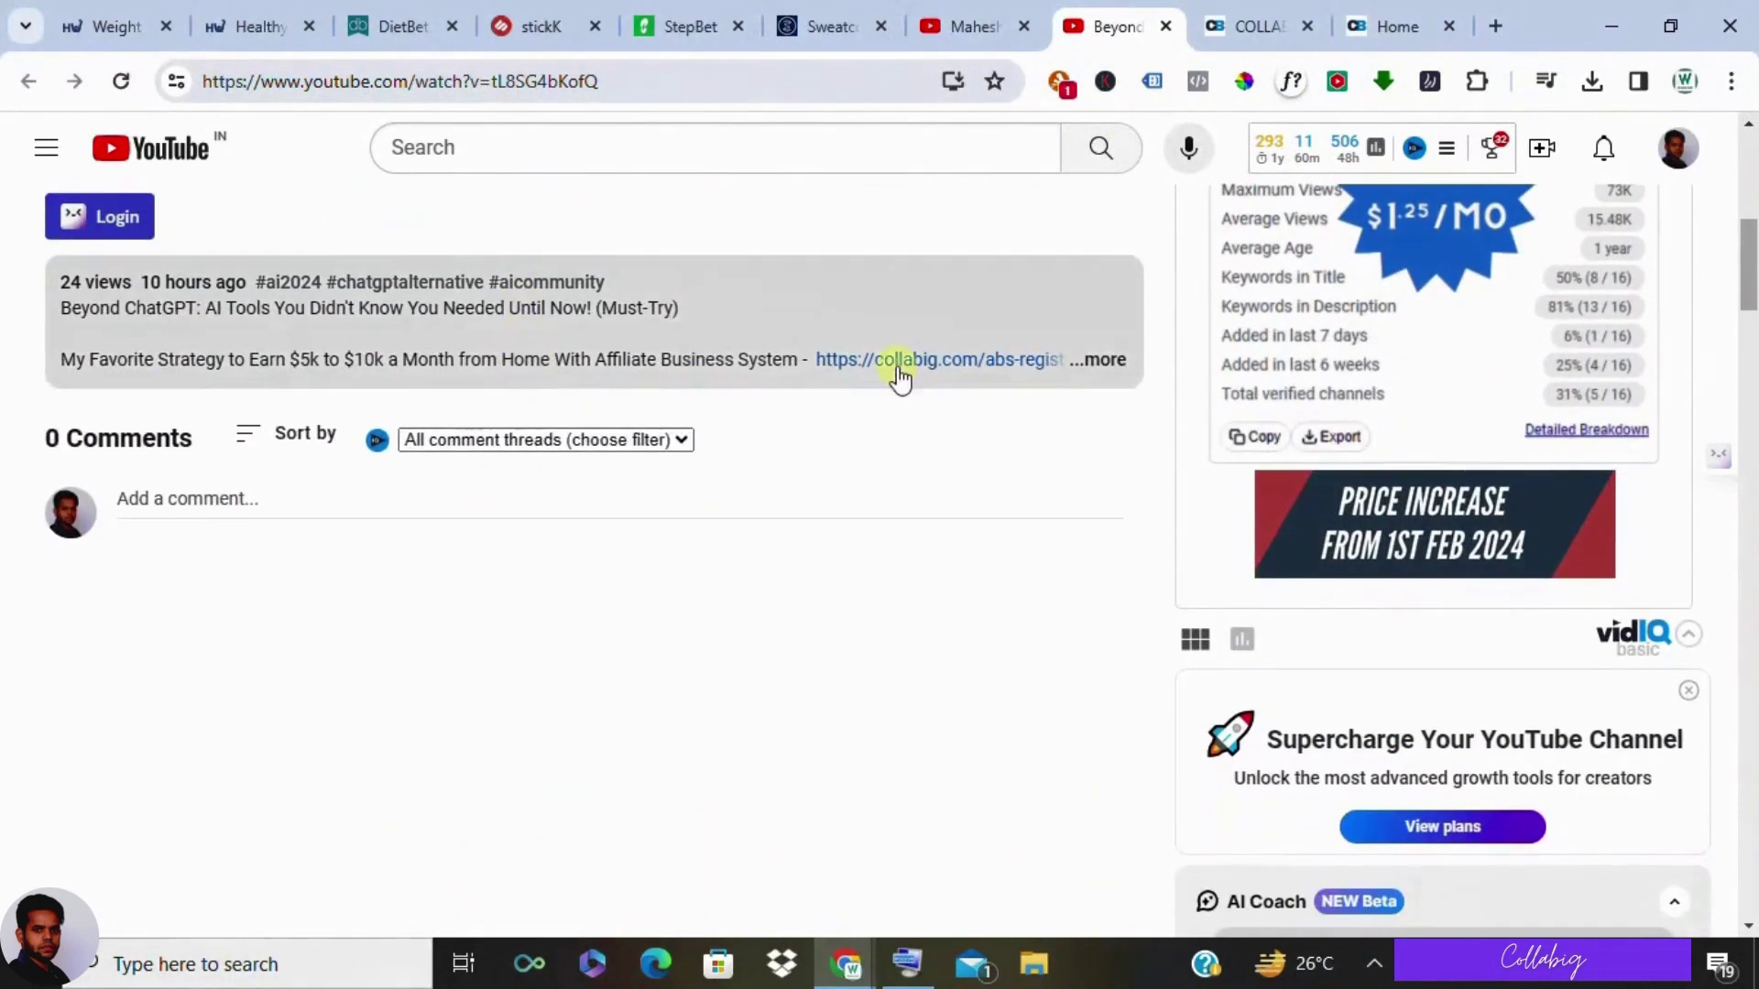
click(1106, 361)
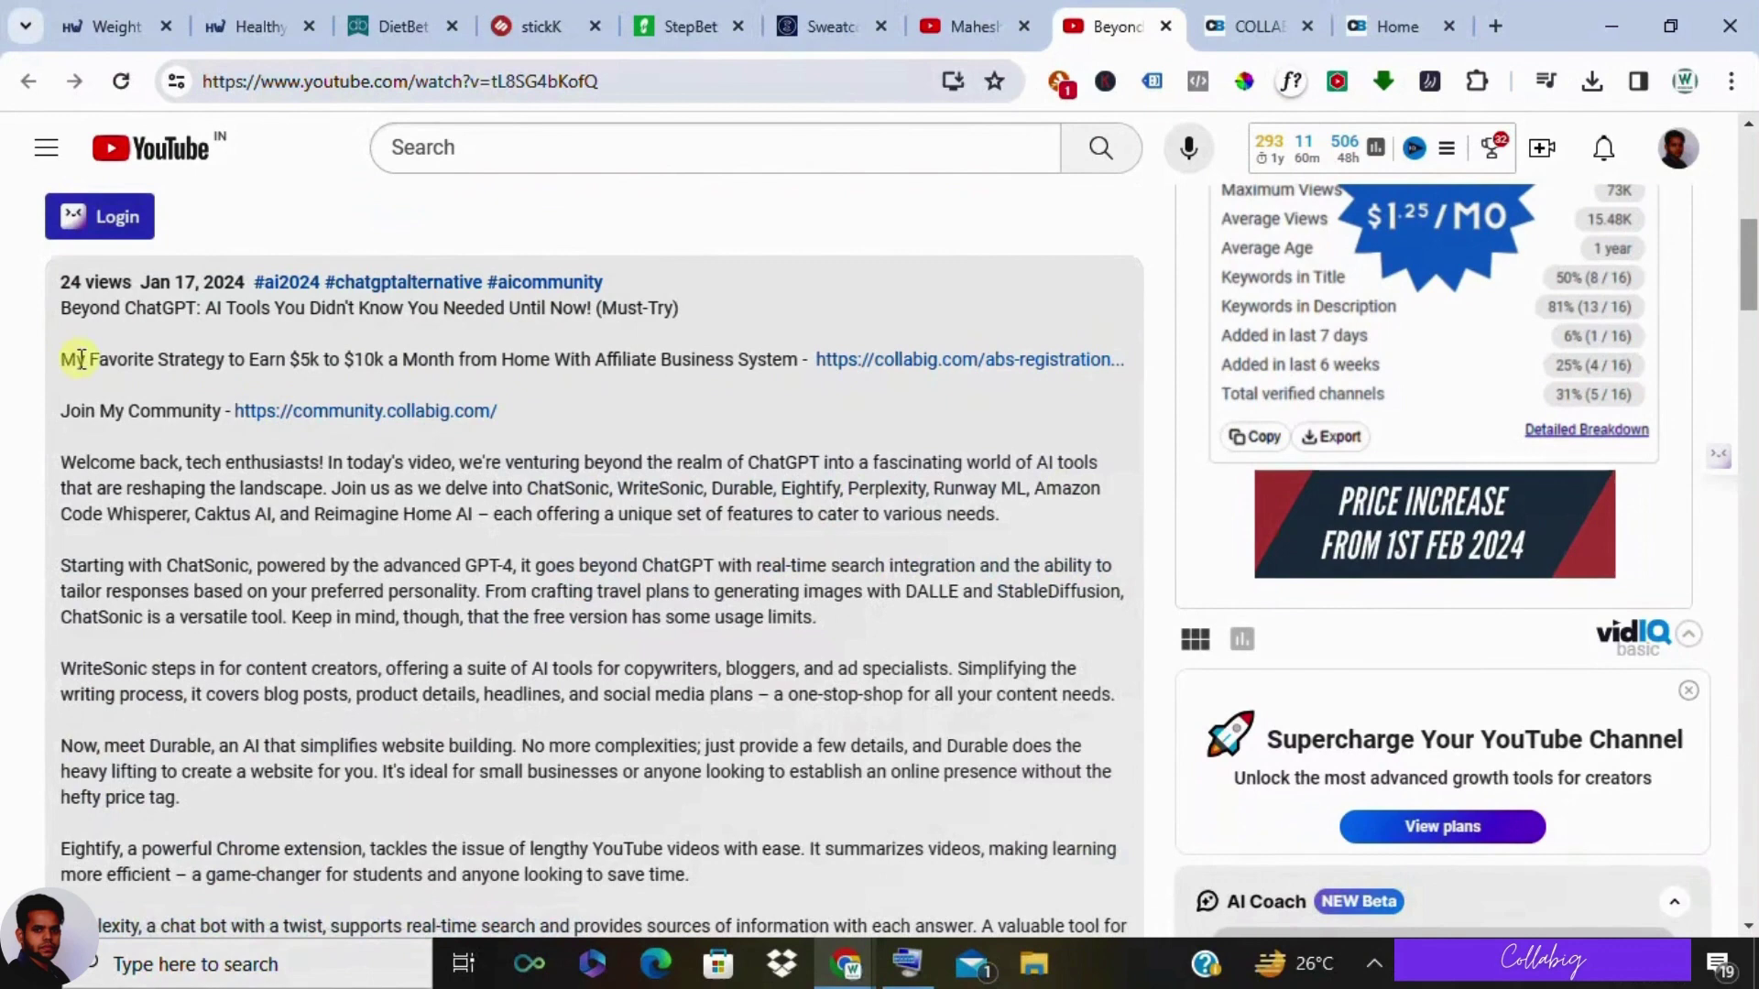
drag(224, 347, 798, 370)
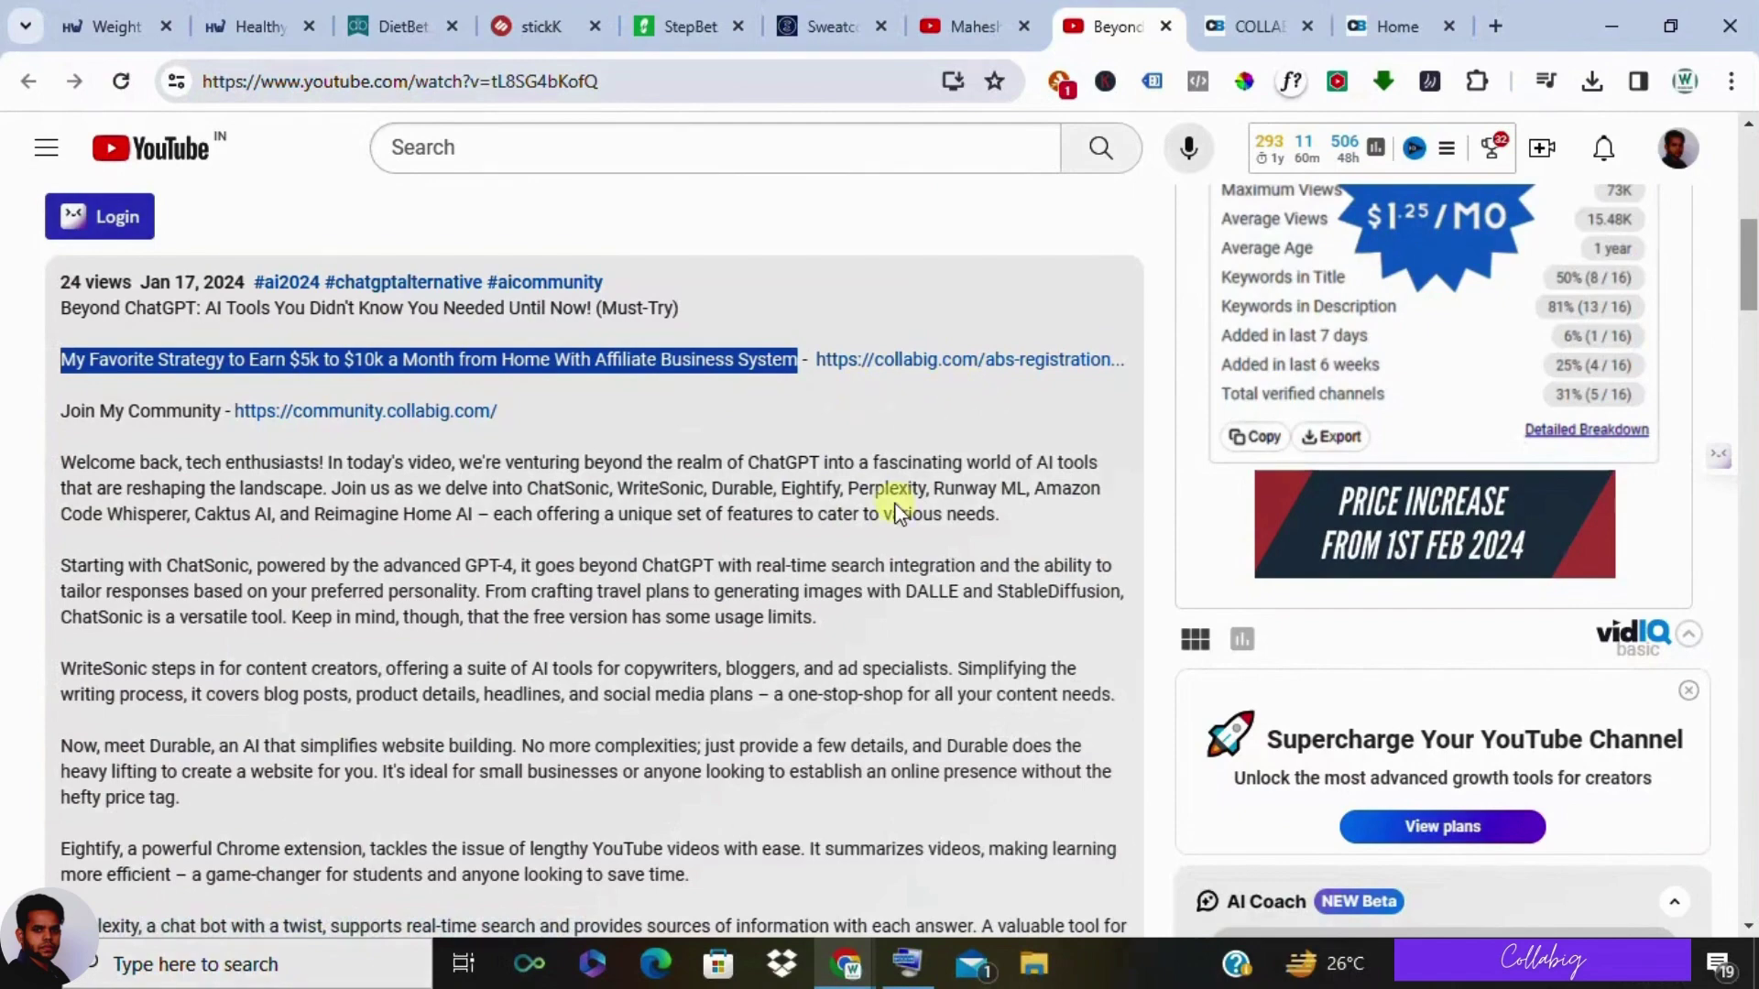
scroll(894, 511, up, 8)
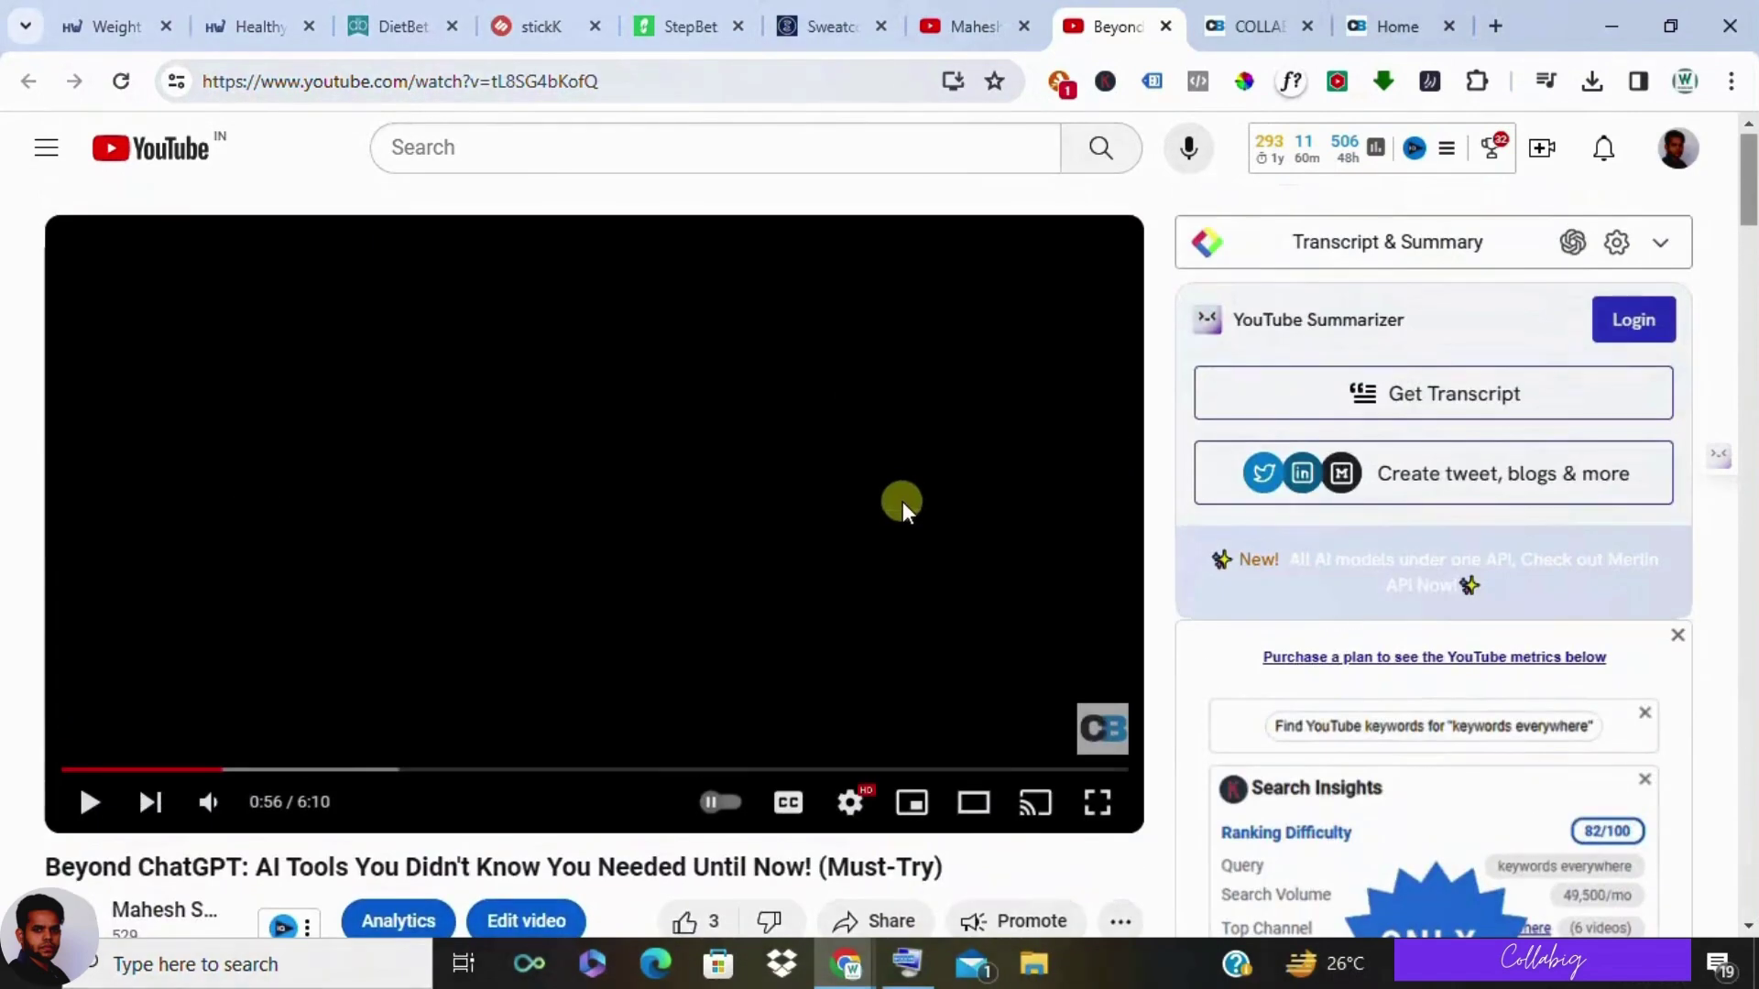
click(1256, 26)
scroll(533, 487, down, 4)
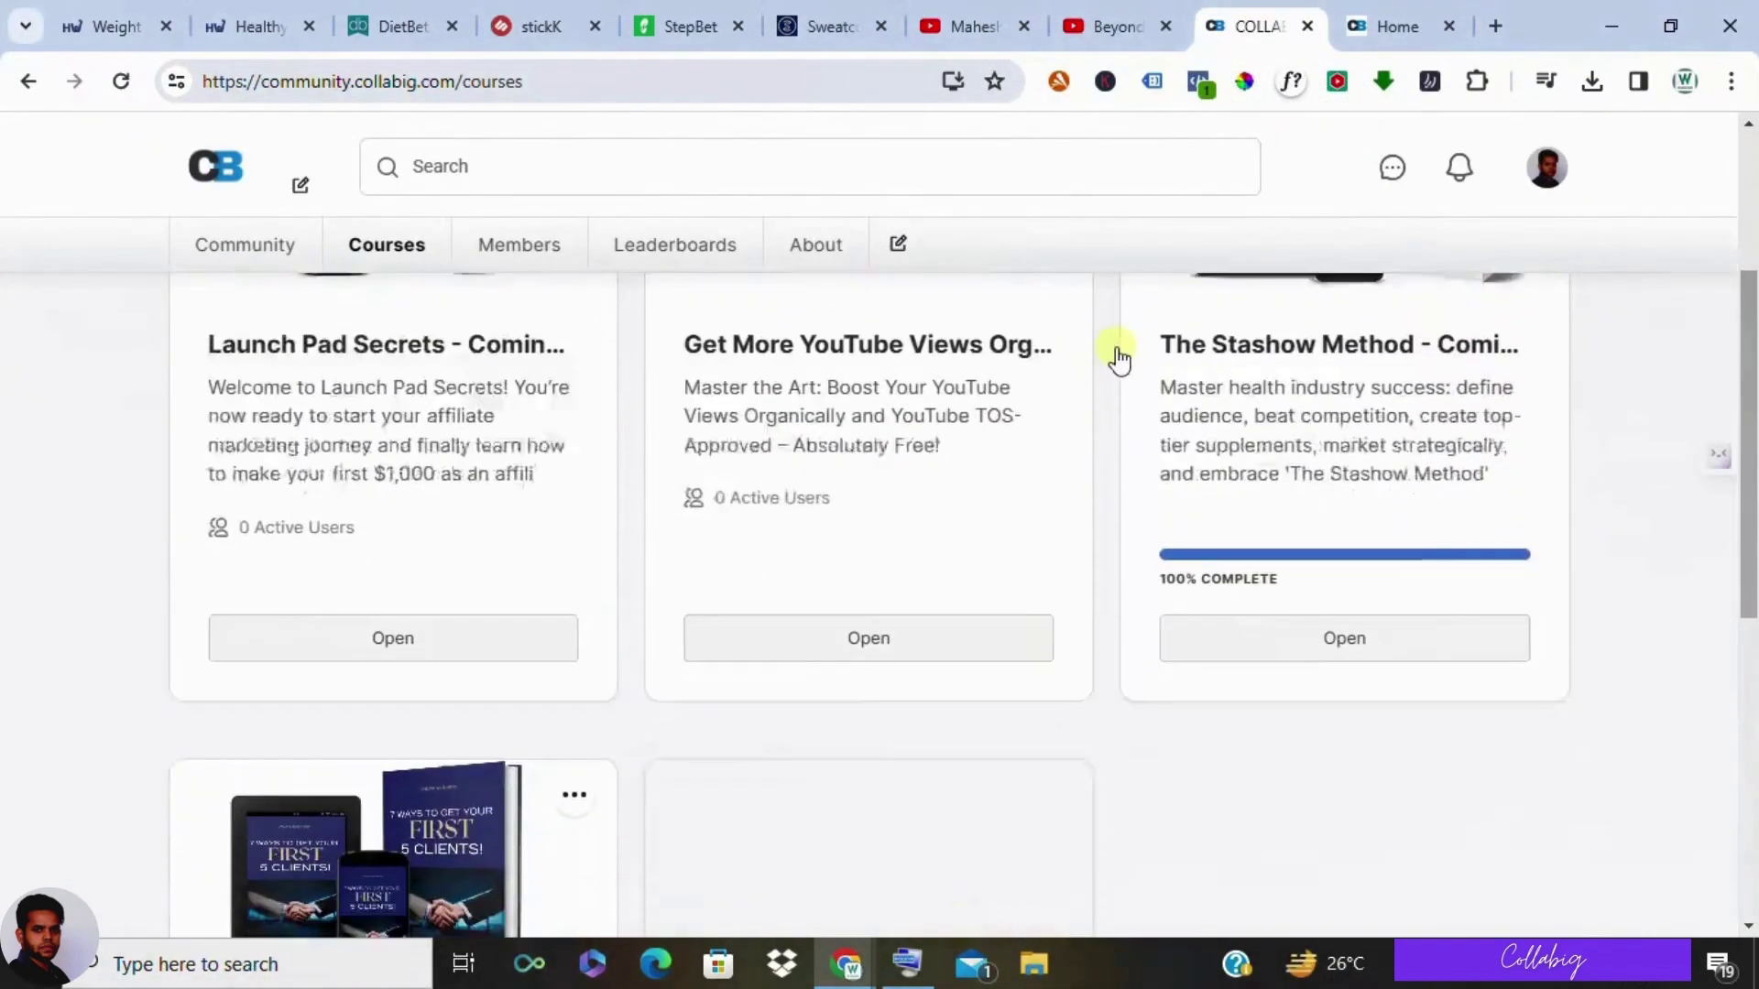
scroll(1099, 412, down, 3)
scroll(561, 516, down, 3)
scroll(412, 509, down, 2)
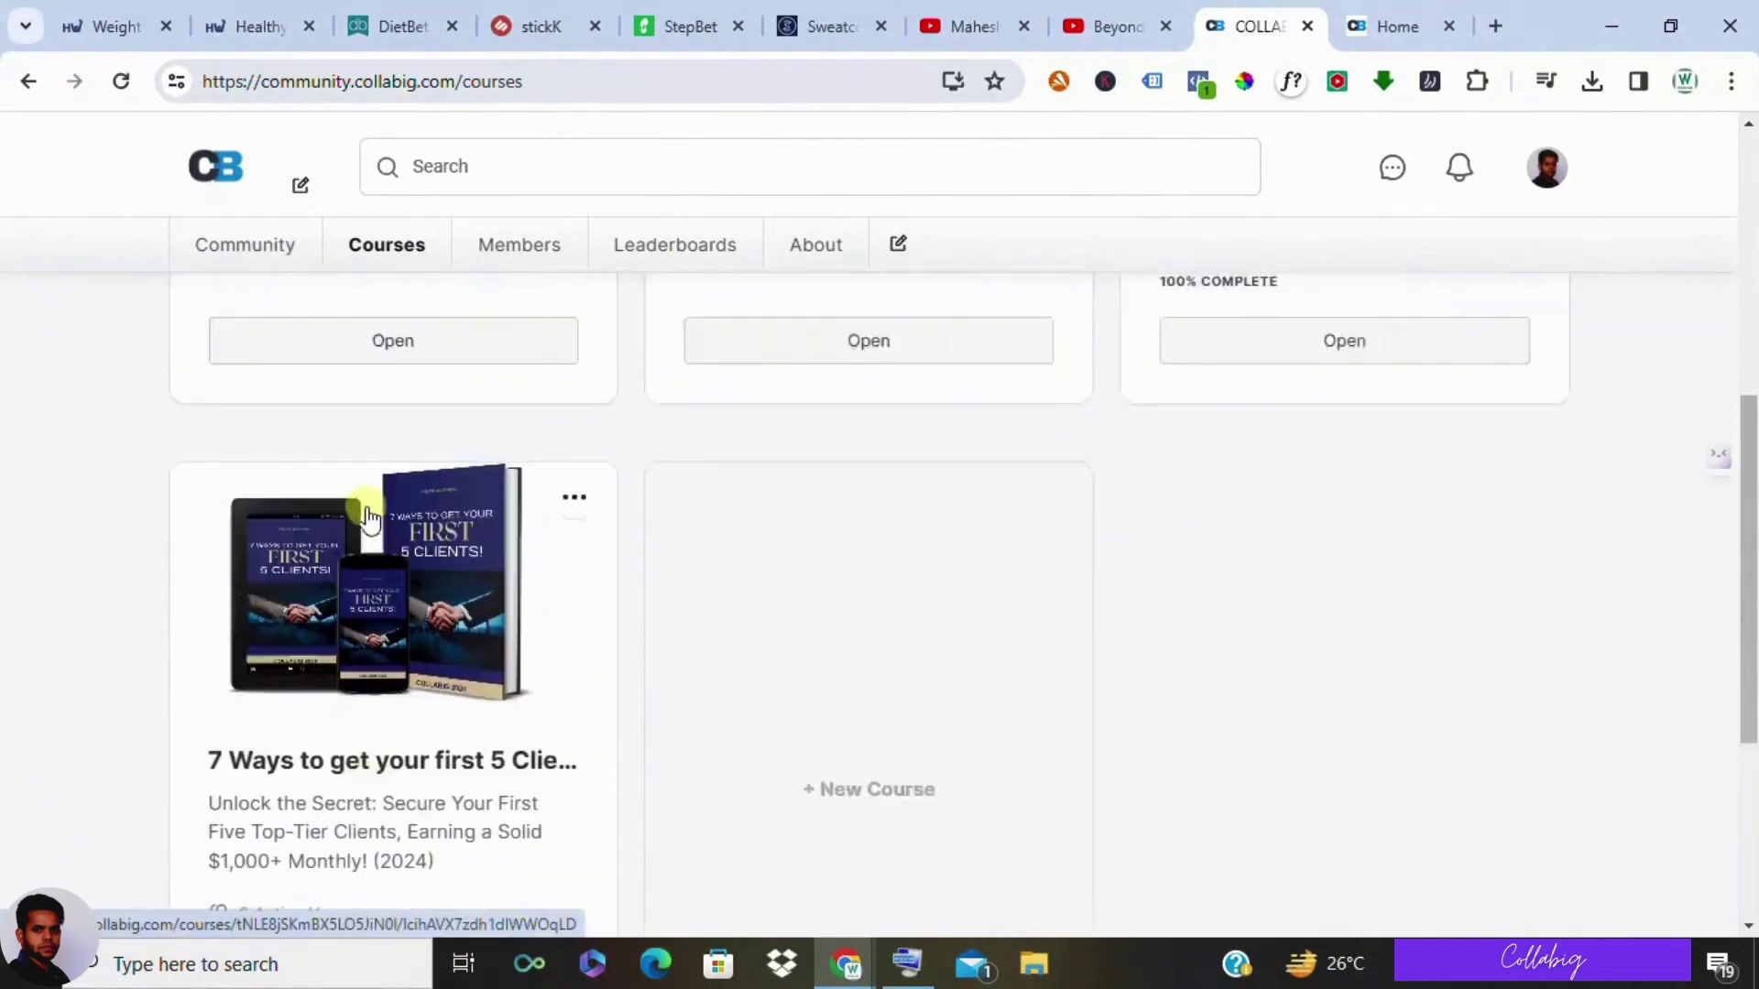
scroll(363, 515, up, 3)
scroll(363, 515, up, 4)
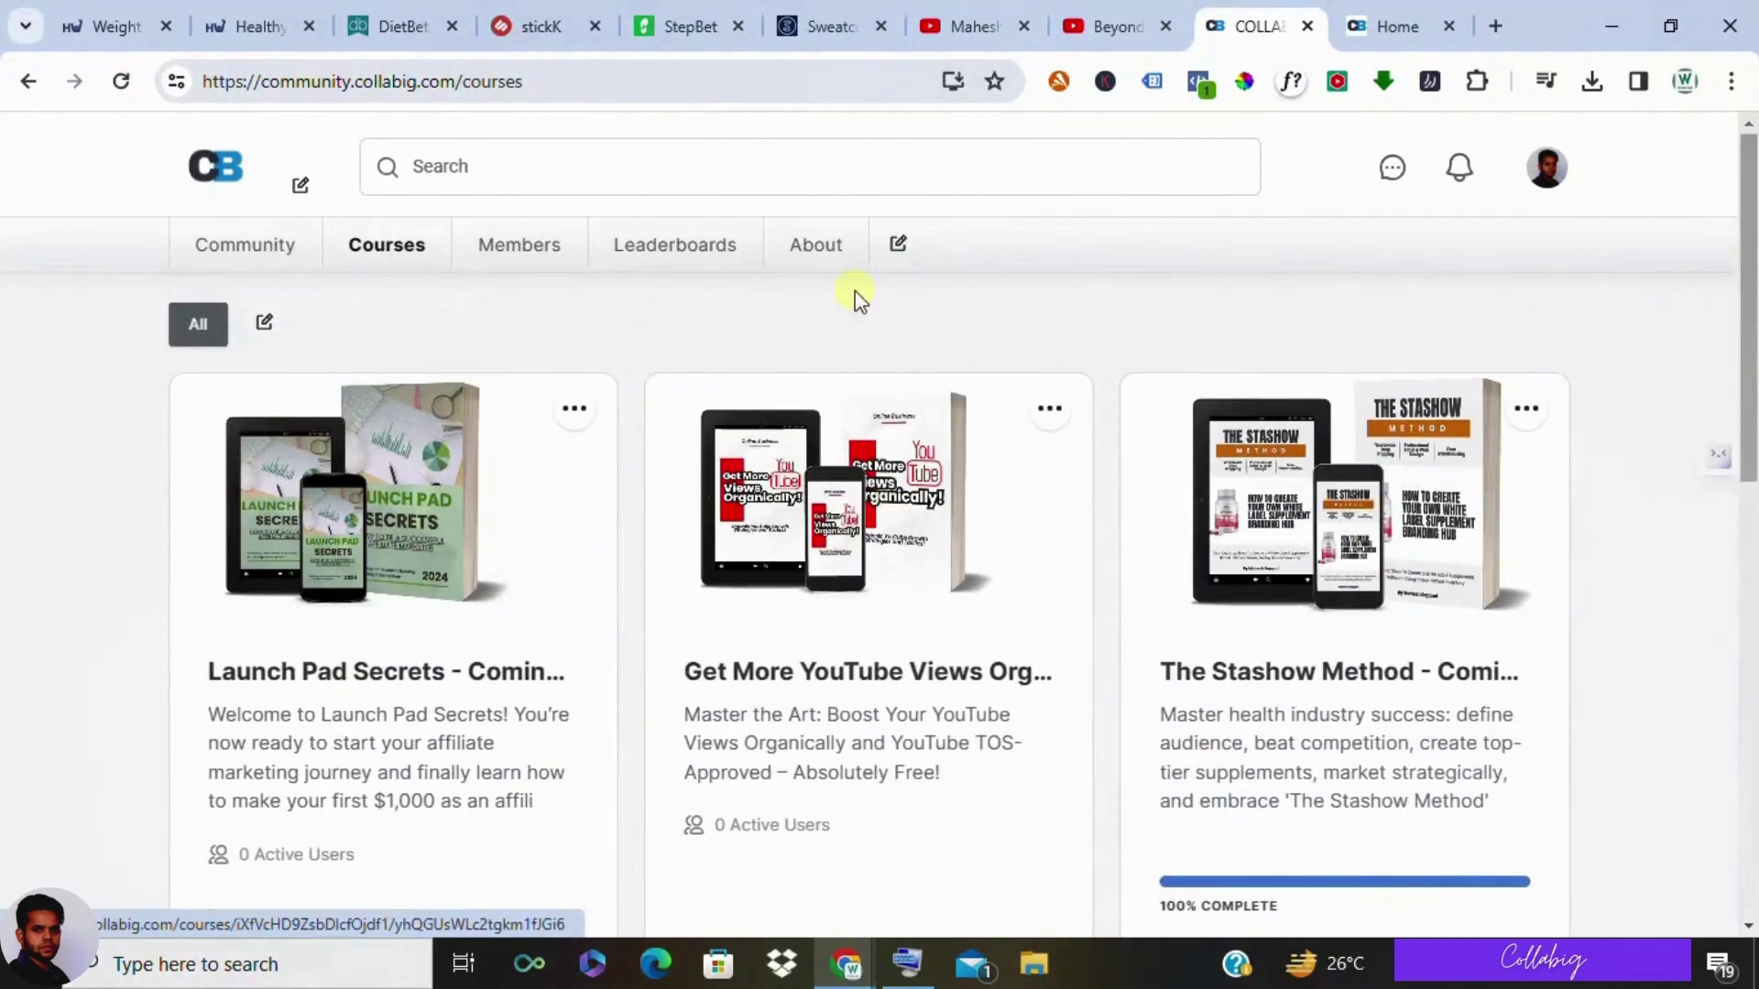
Bring up the collabig.com home page and browse it down to the footer and back.
click(1396, 27)
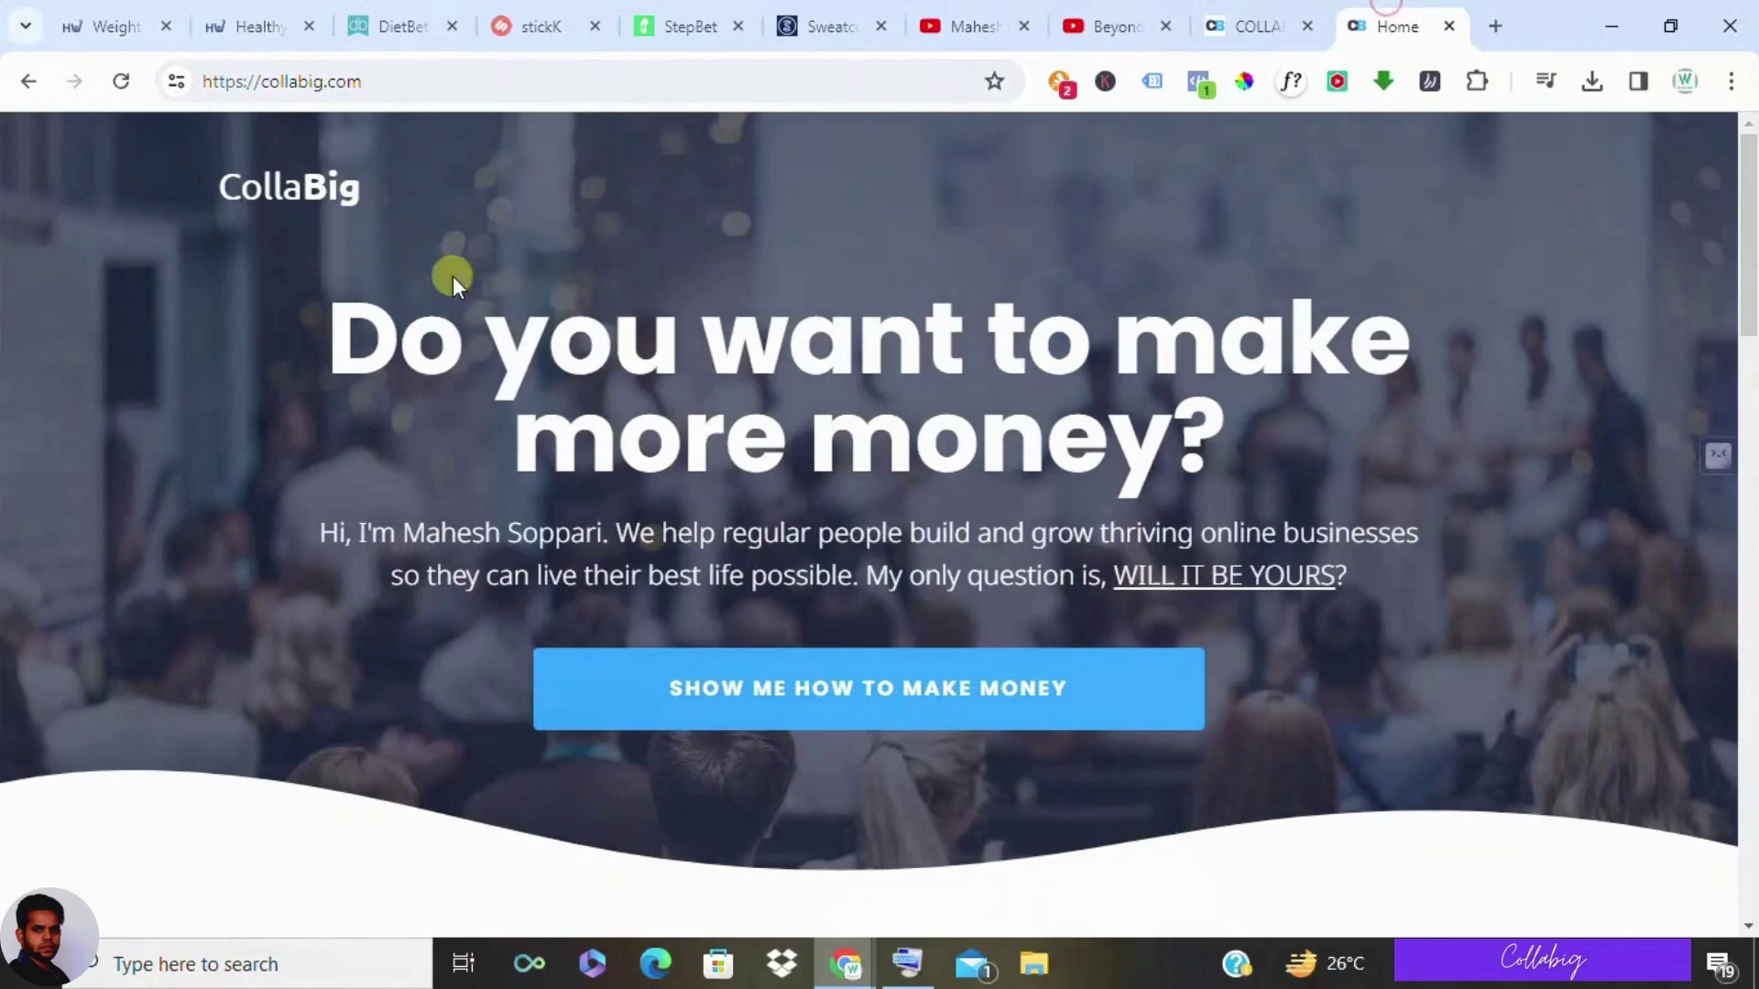
scroll(365, 330, down, 3)
scroll(365, 330, down, 3)
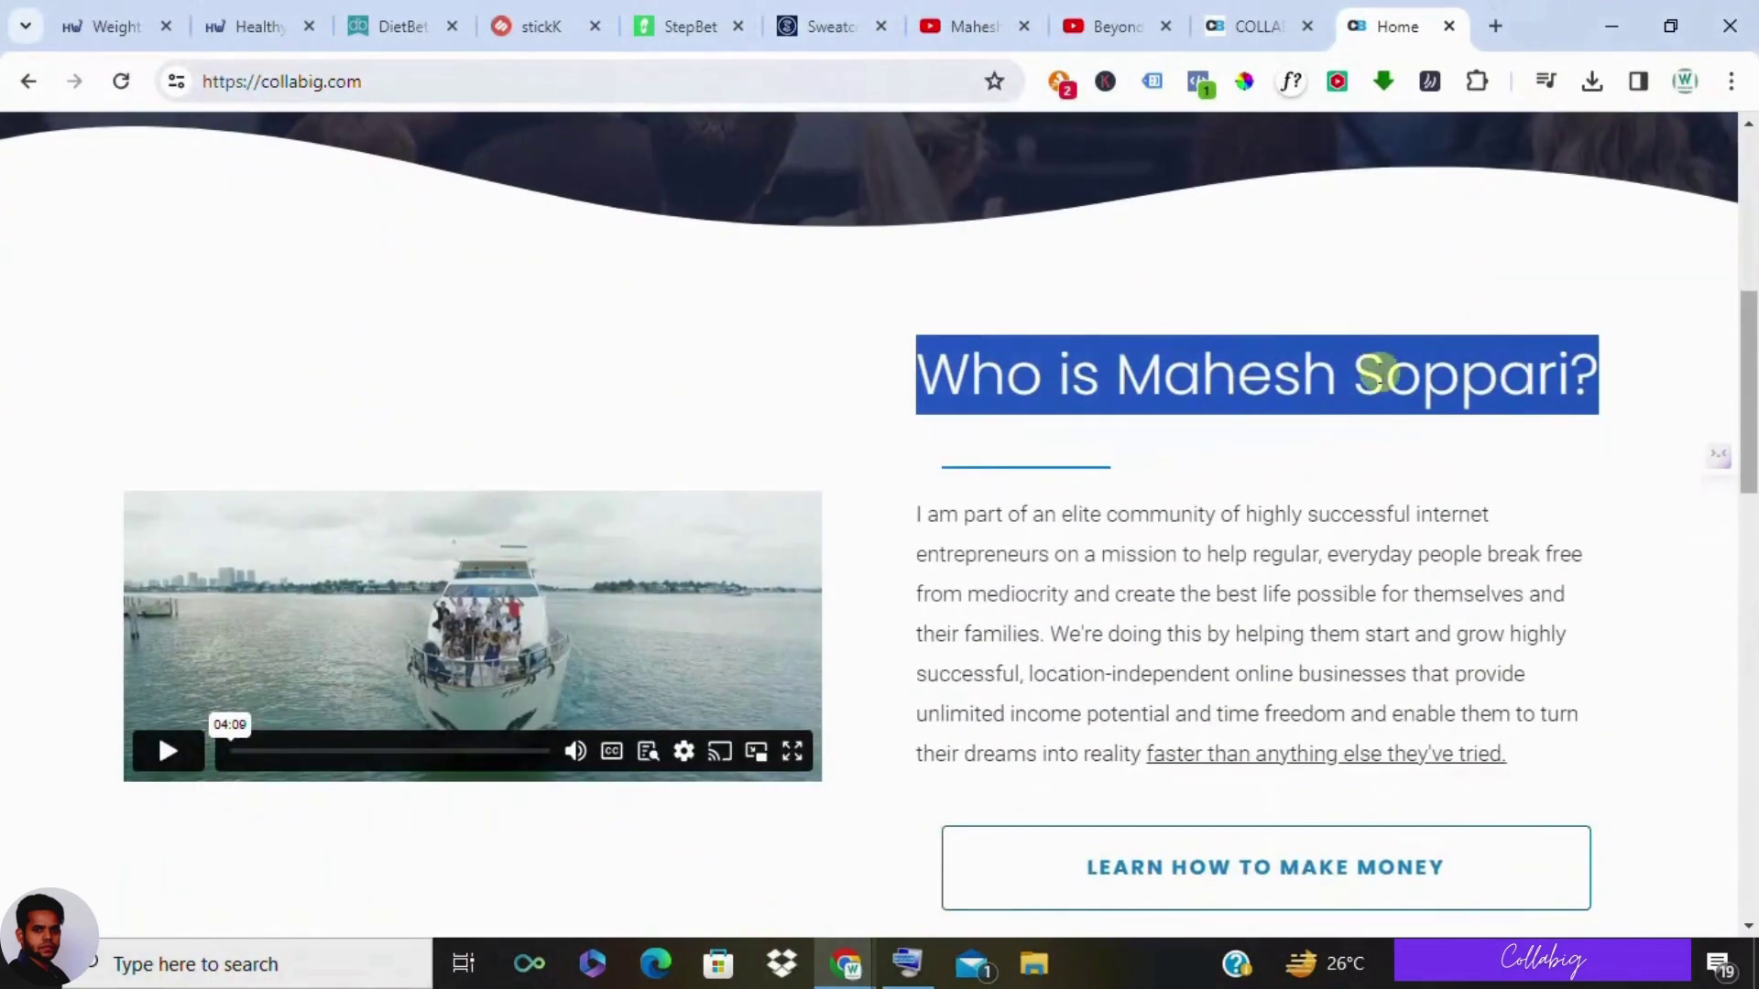
scroll(666, 578, down, 2)
scroll(666, 579, down, 3)
scroll(767, 422, down, 4)
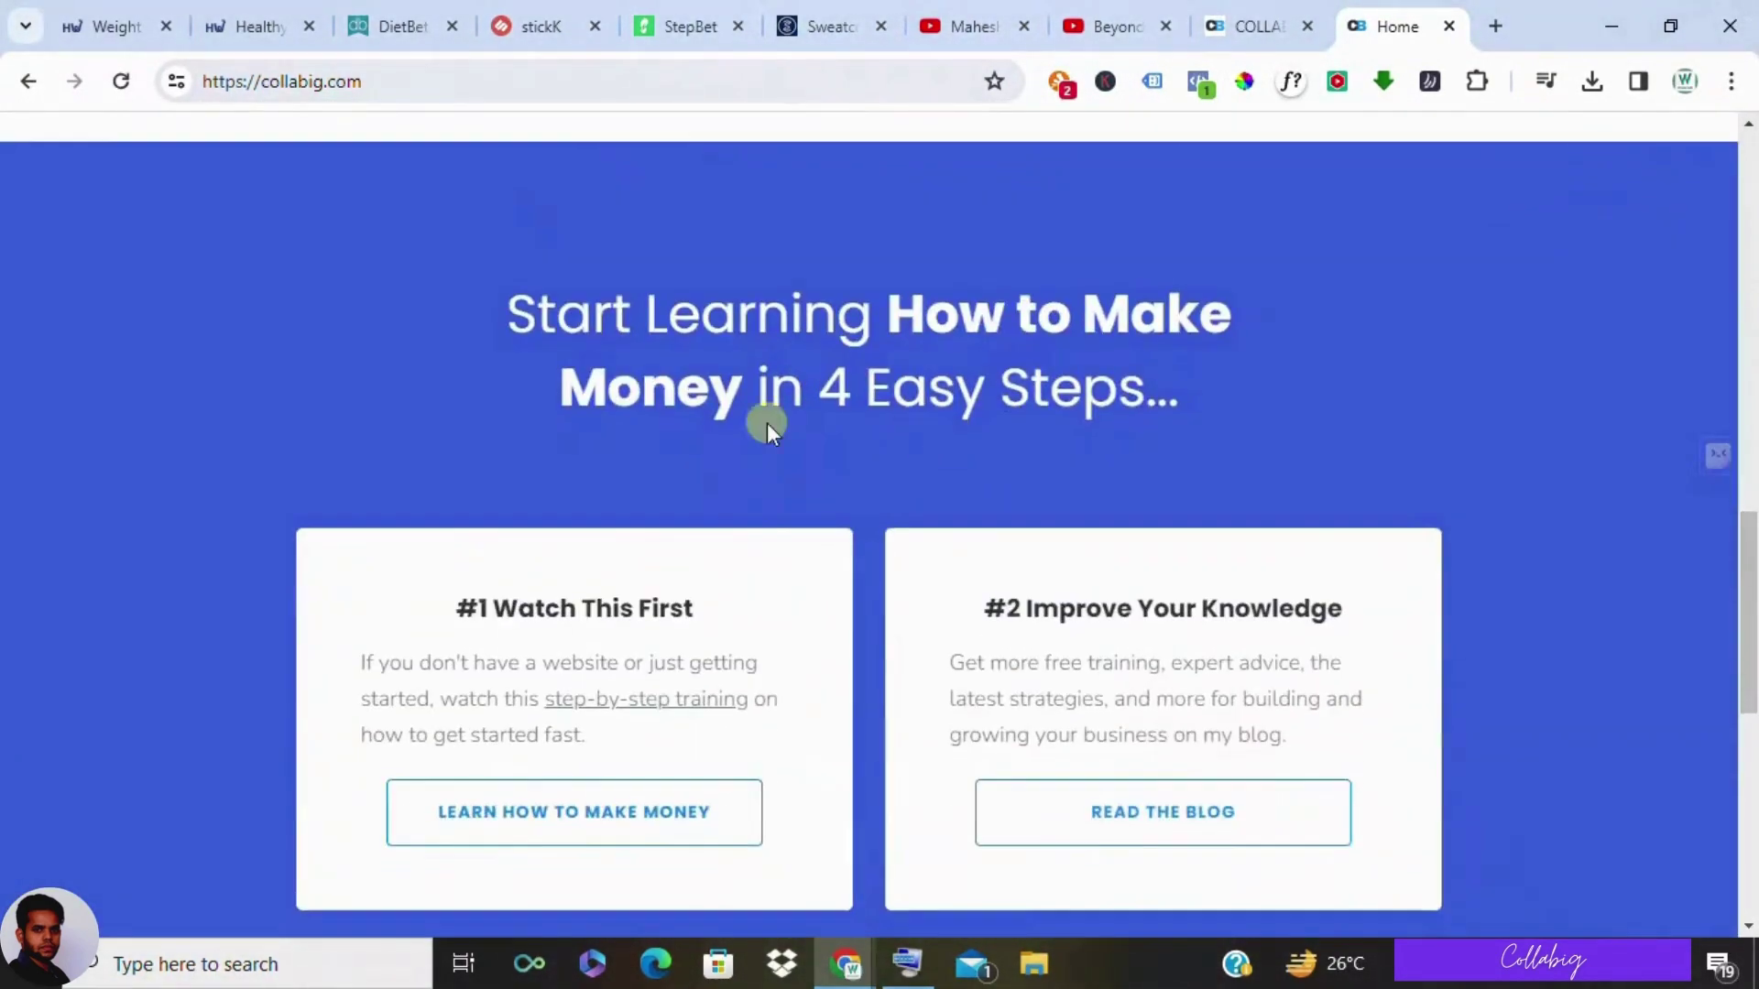
scroll(768, 421, down, 3)
scroll(1195, 440, down, 3)
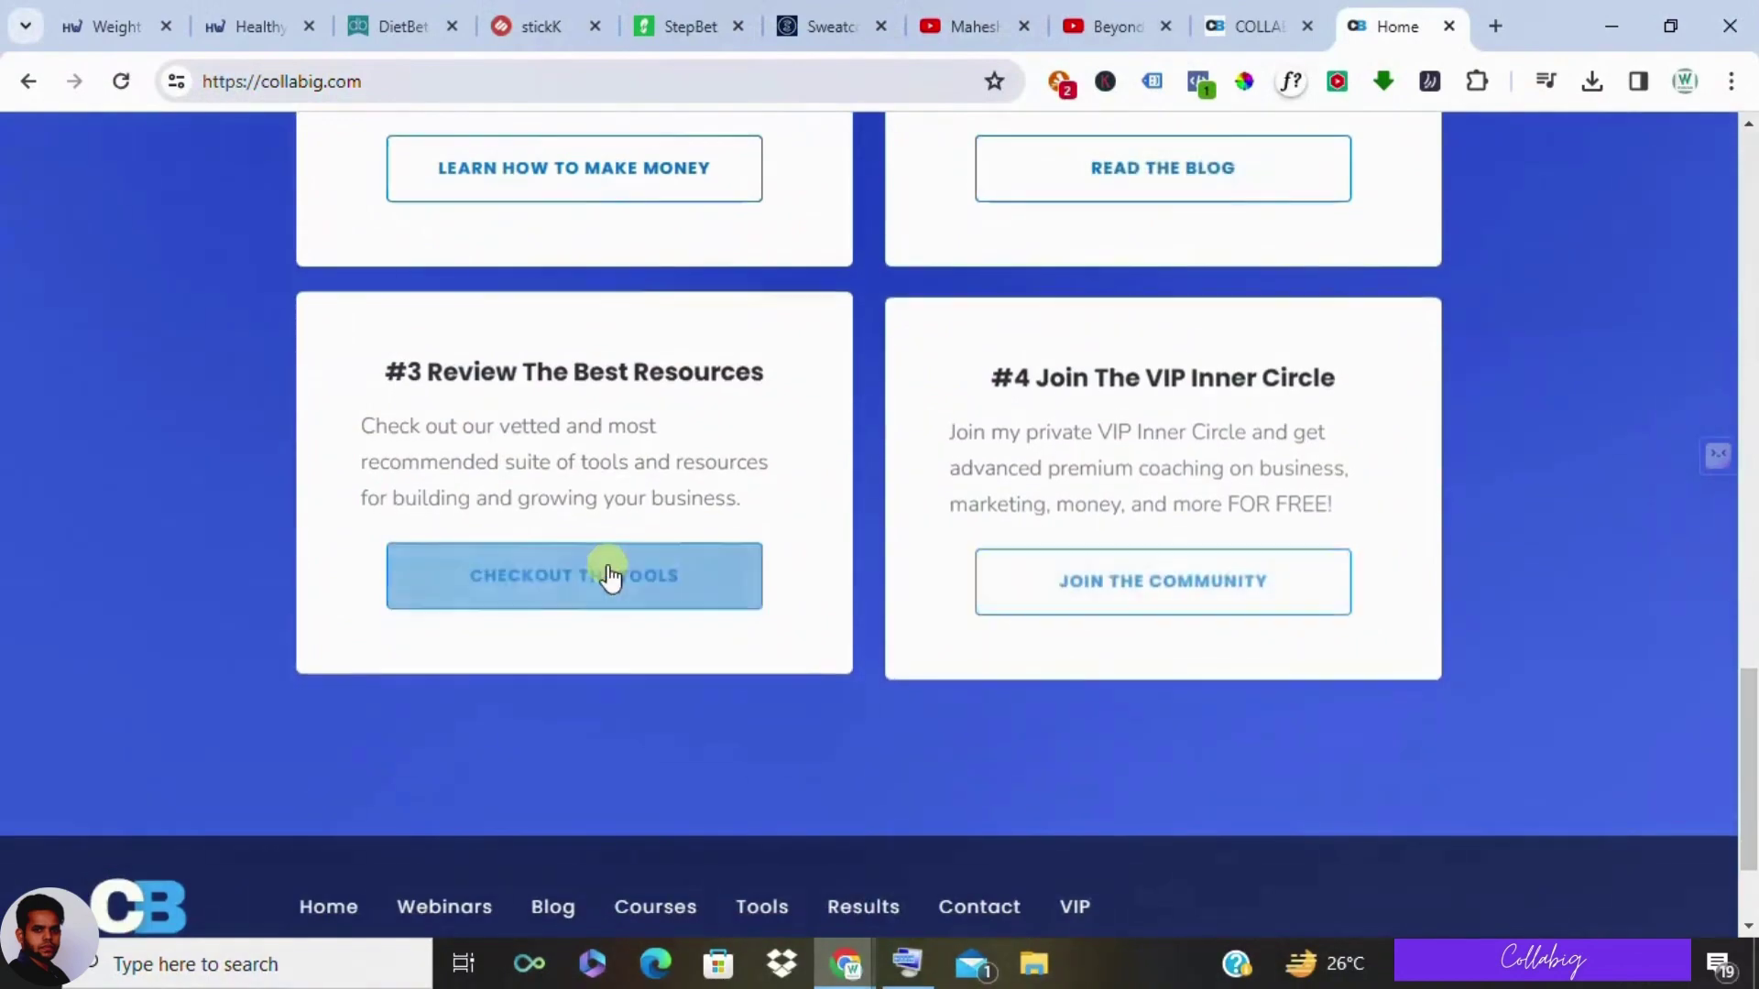
scroll(606, 577, down, 3)
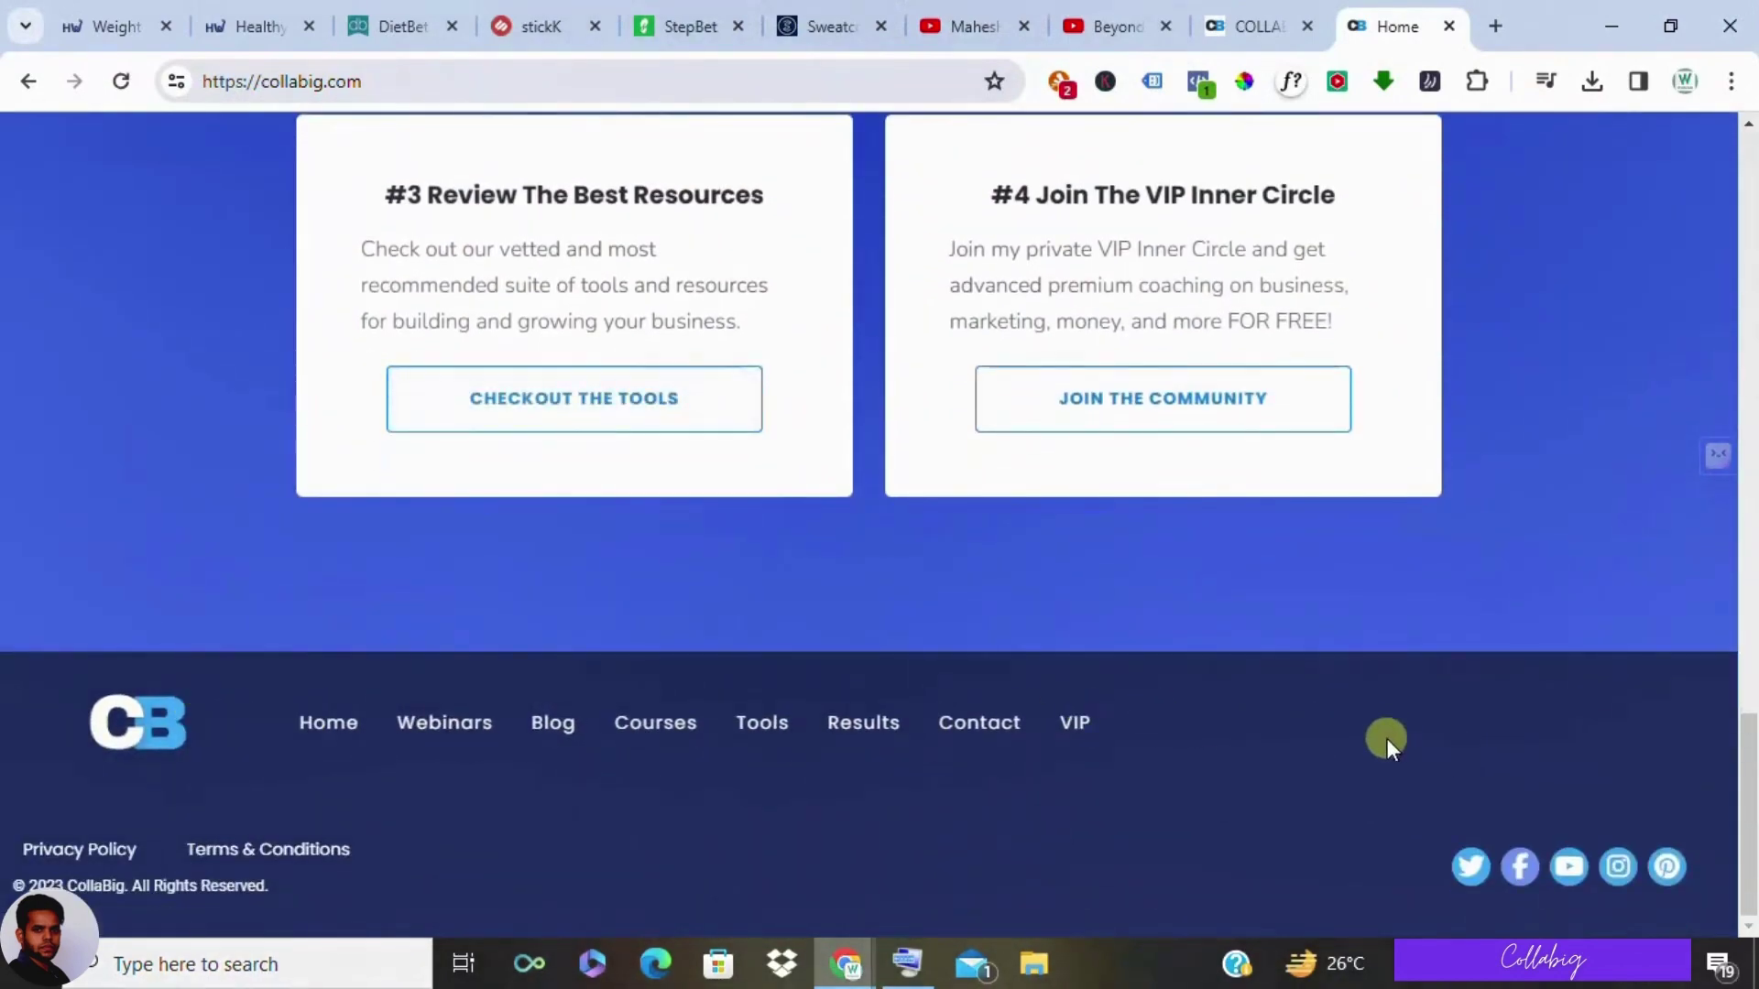
scroll(1387, 738, up, 5)
scroll(1381, 715, up, 5)
scroll(1375, 699, up, 3)
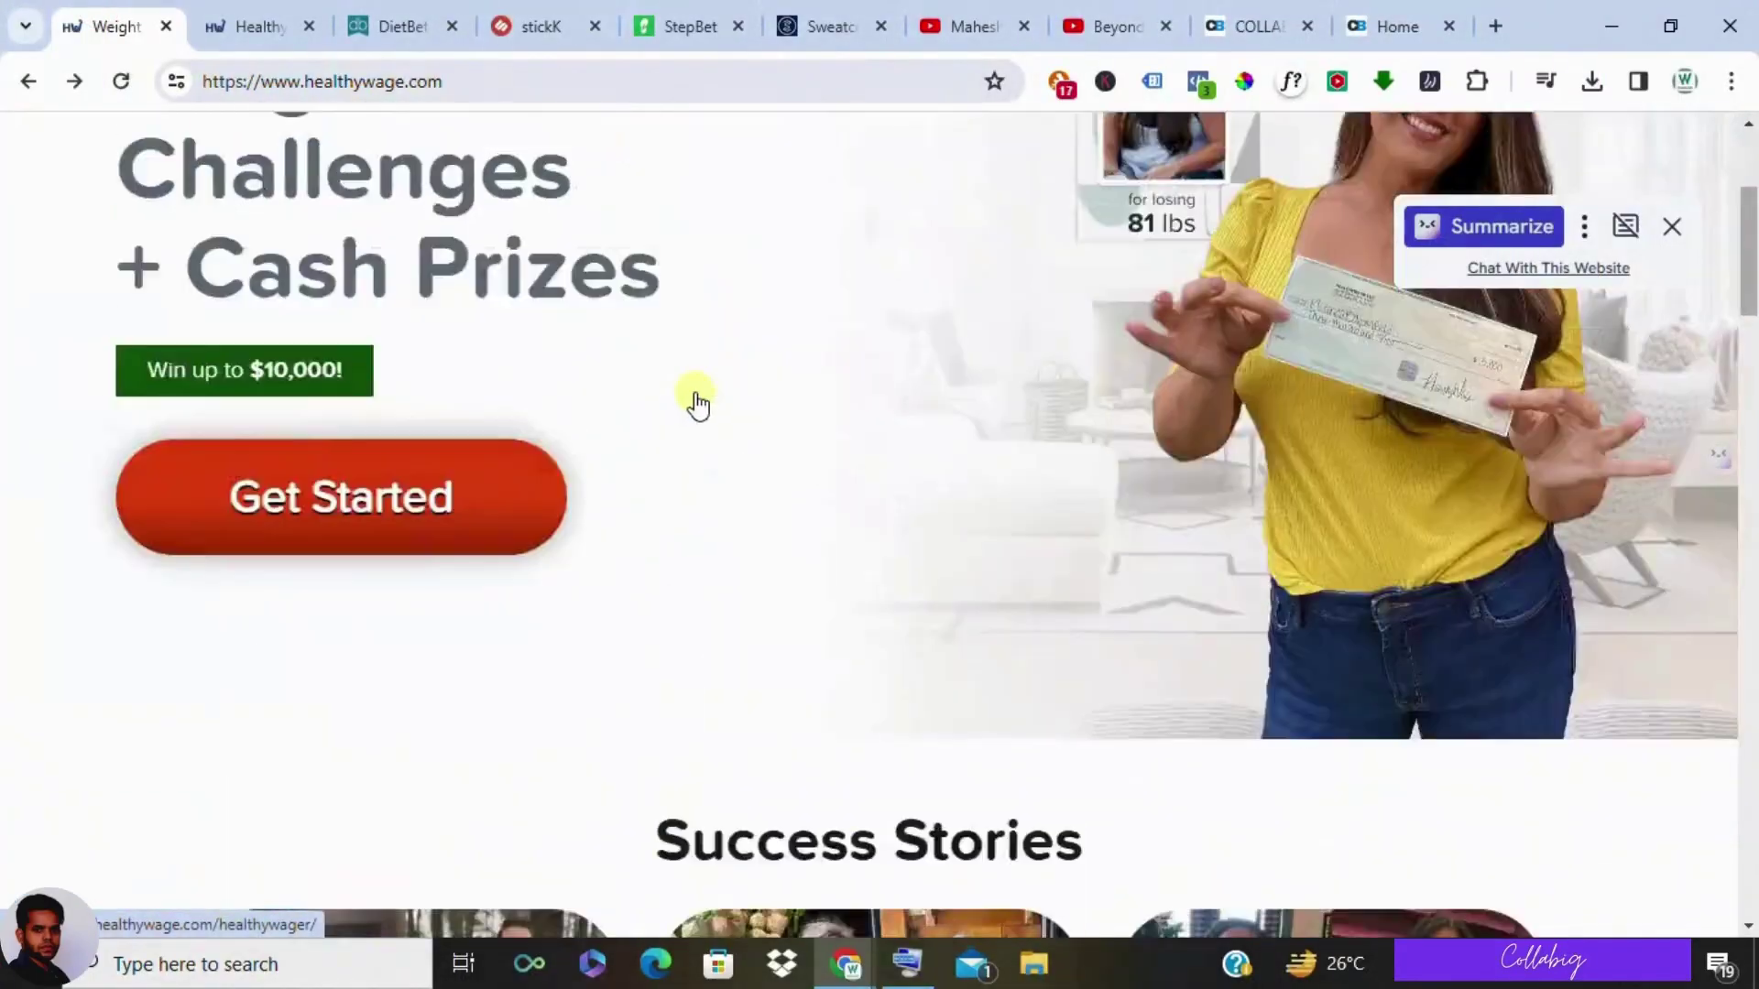
scroll(693, 400, up, 5)
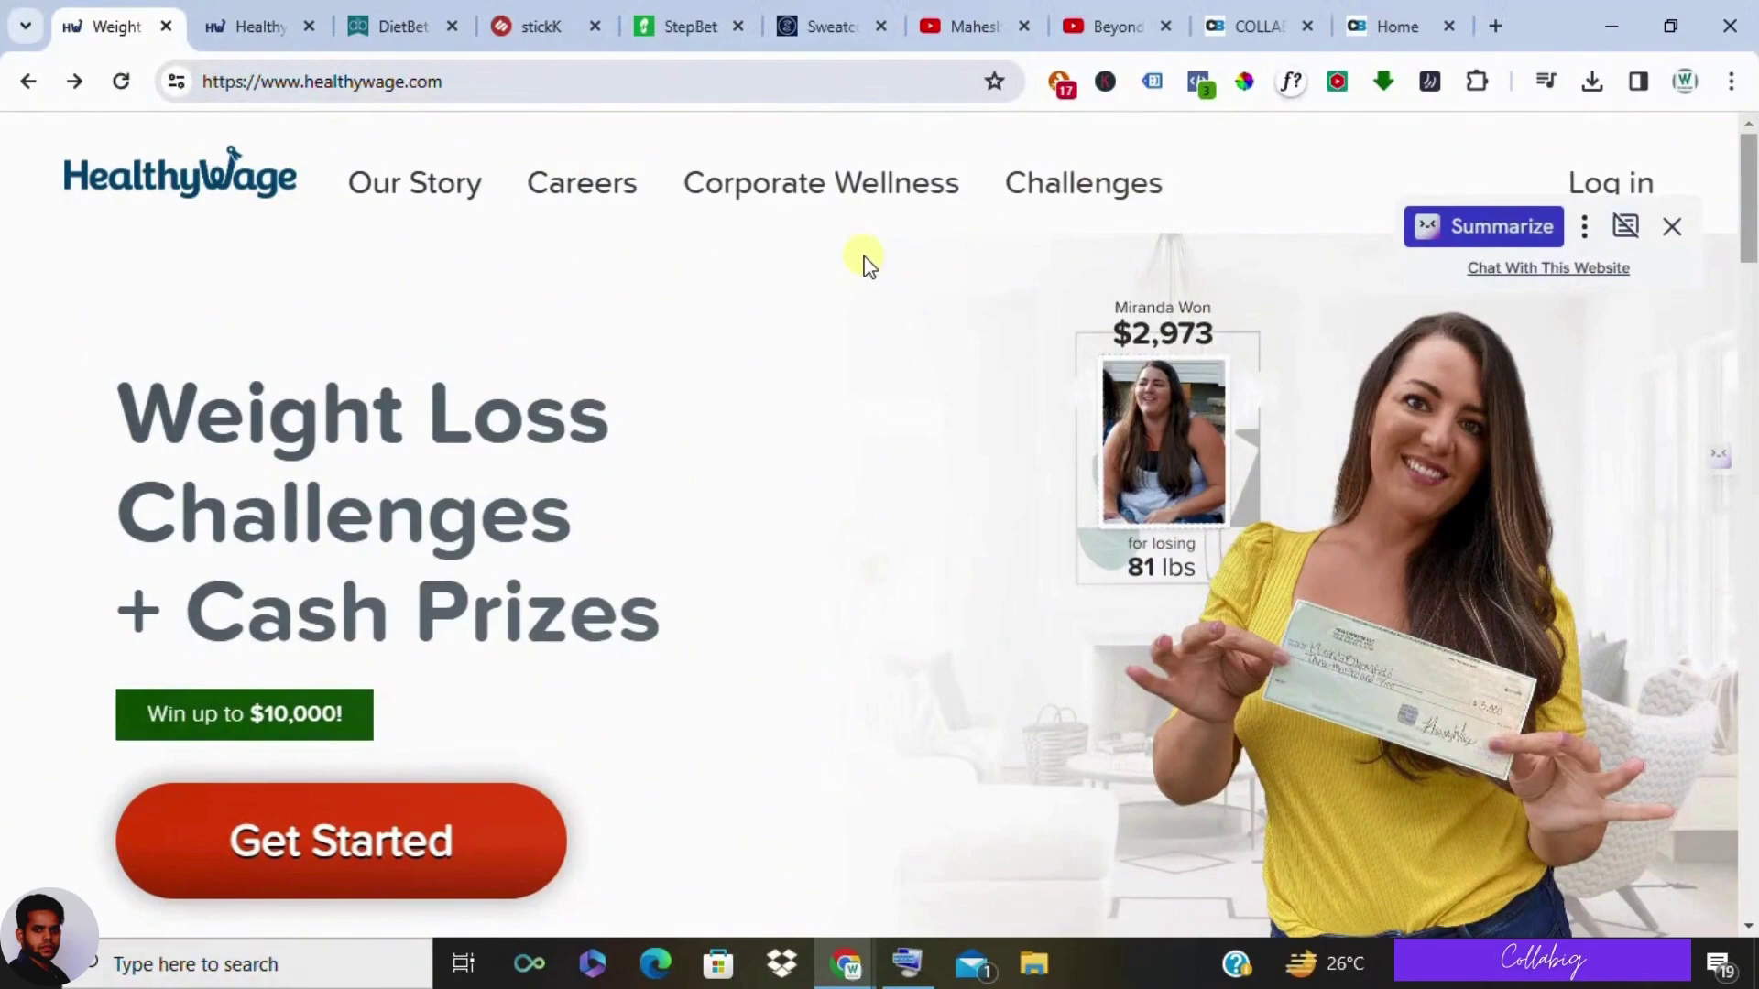
scroll(863, 261, down, 6)
scroll(860, 370, down, 5)
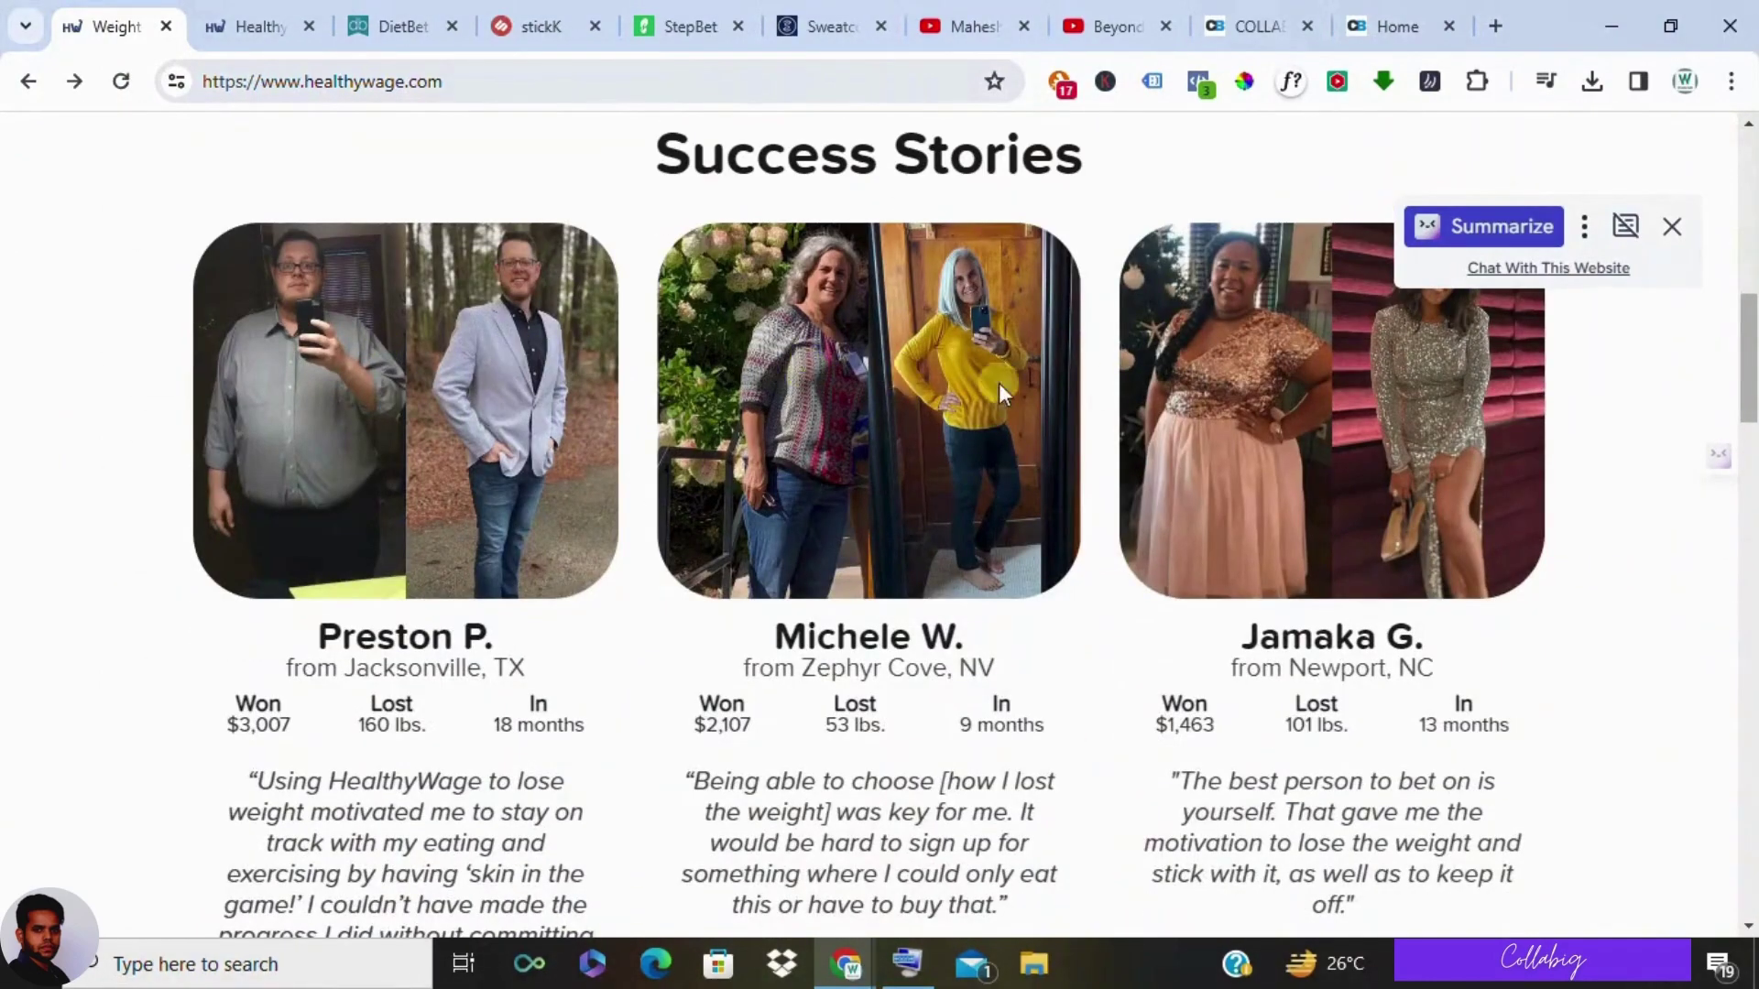
scroll(1318, 403, down, 5)
scroll(826, 453, down, 5)
scroll(826, 453, down, 4)
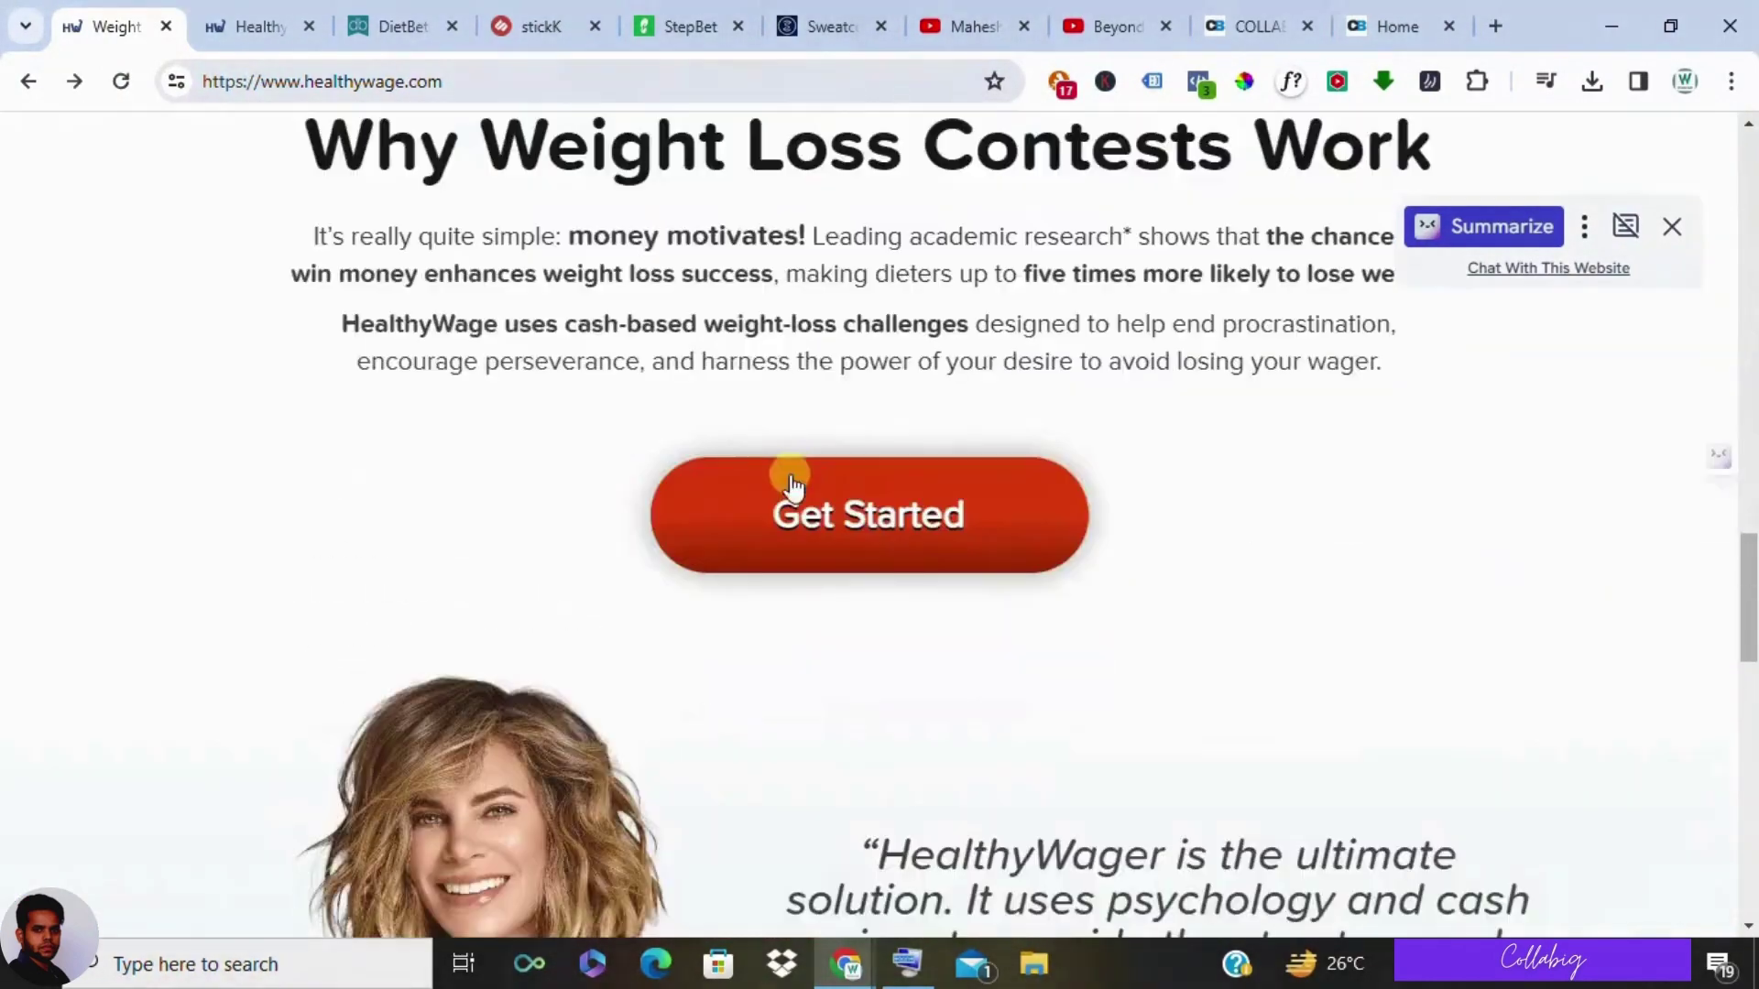
scroll(782, 485, down, 3)
scroll(782, 485, down, 6)
scroll(866, 495, up, 2)
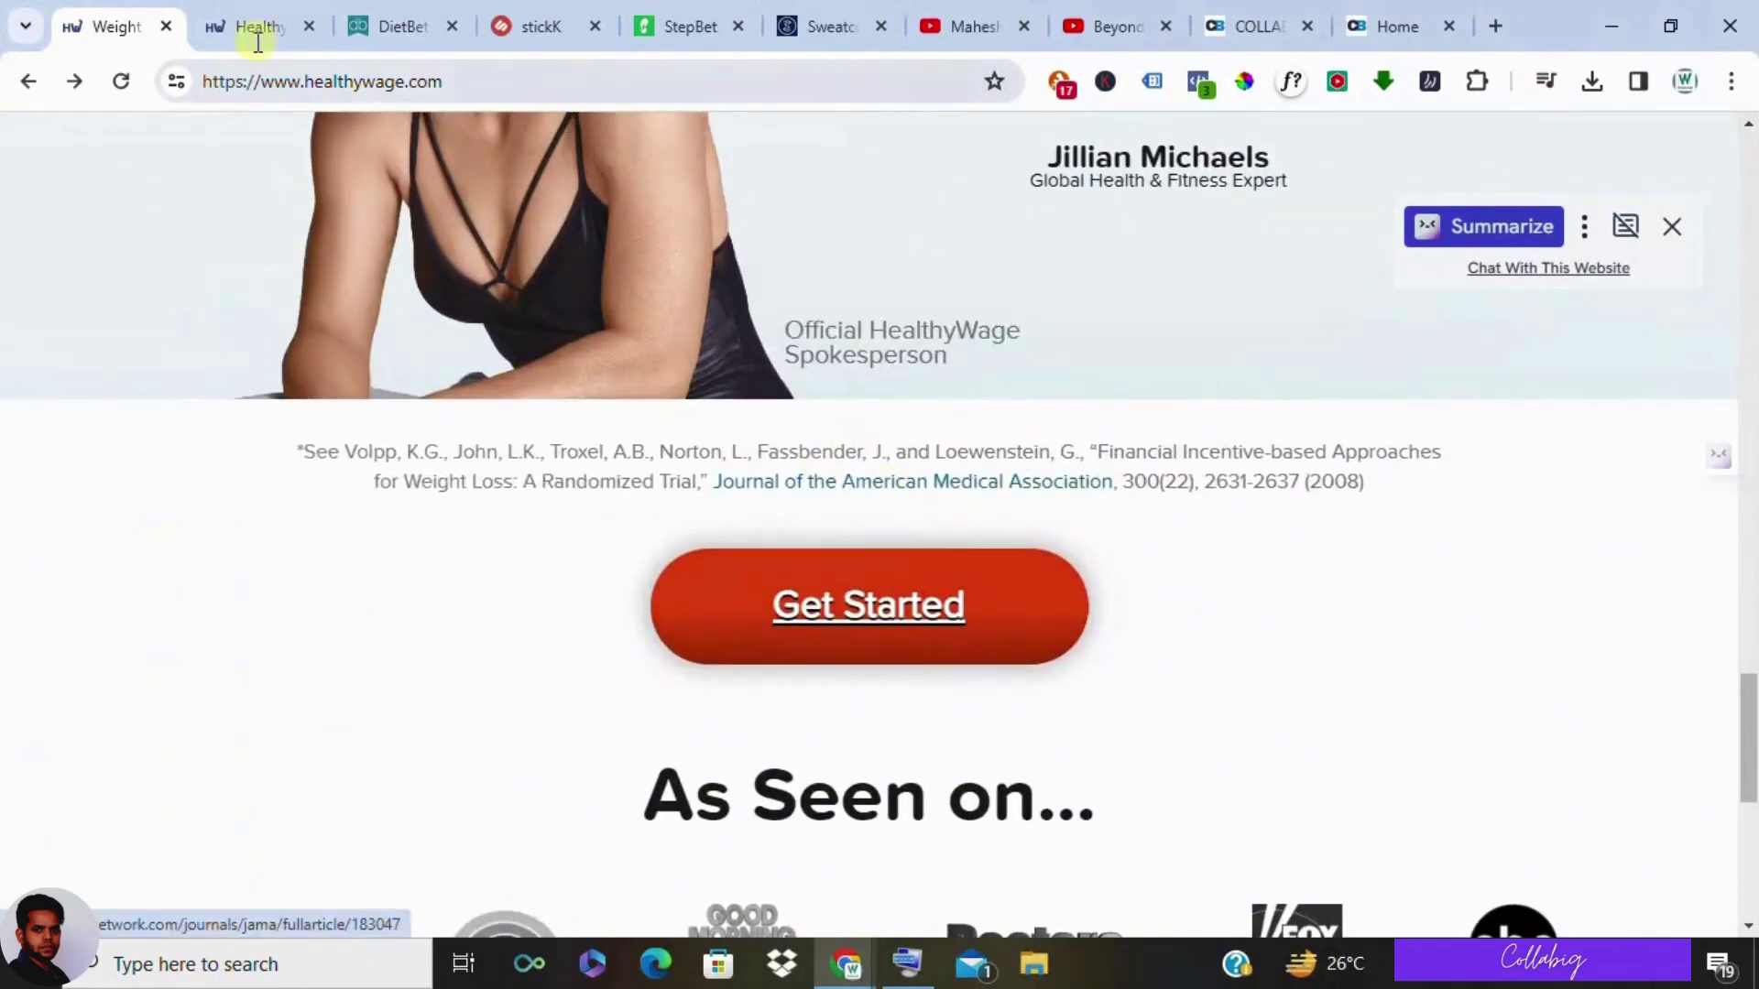
click(240, 25)
scroll(1154, 375, down, 3)
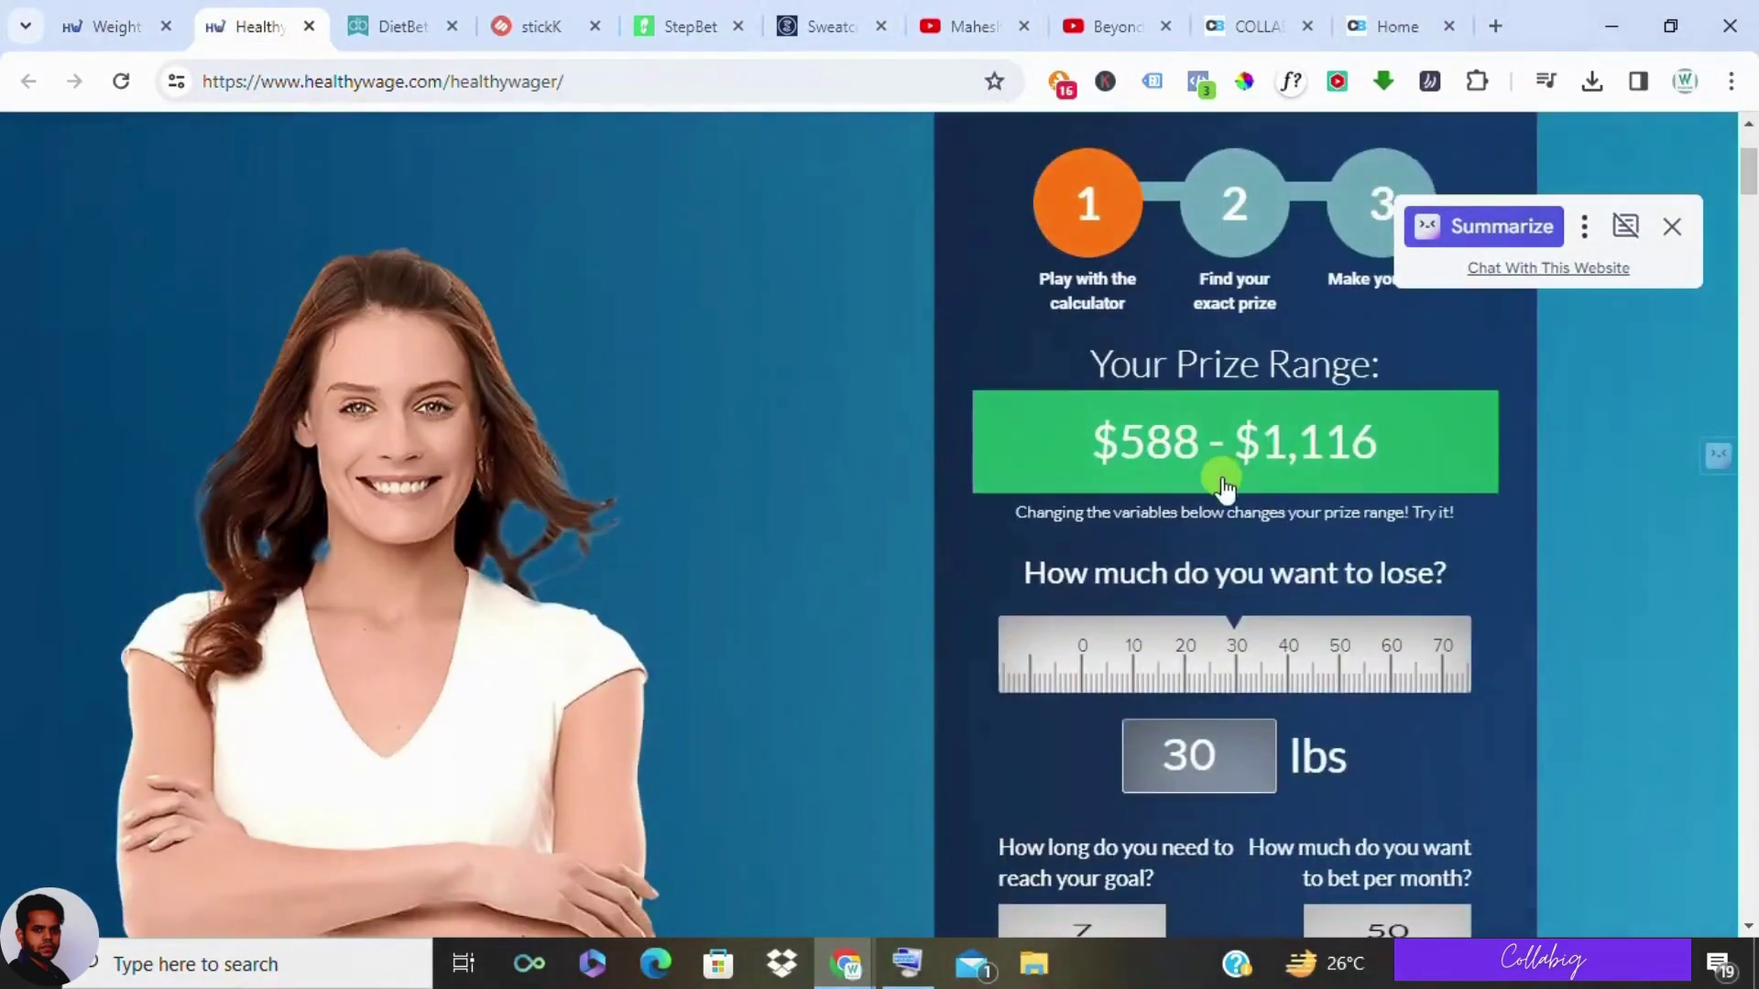
scroll(1198, 549, down, 2)
scroll(1198, 547, down, 3)
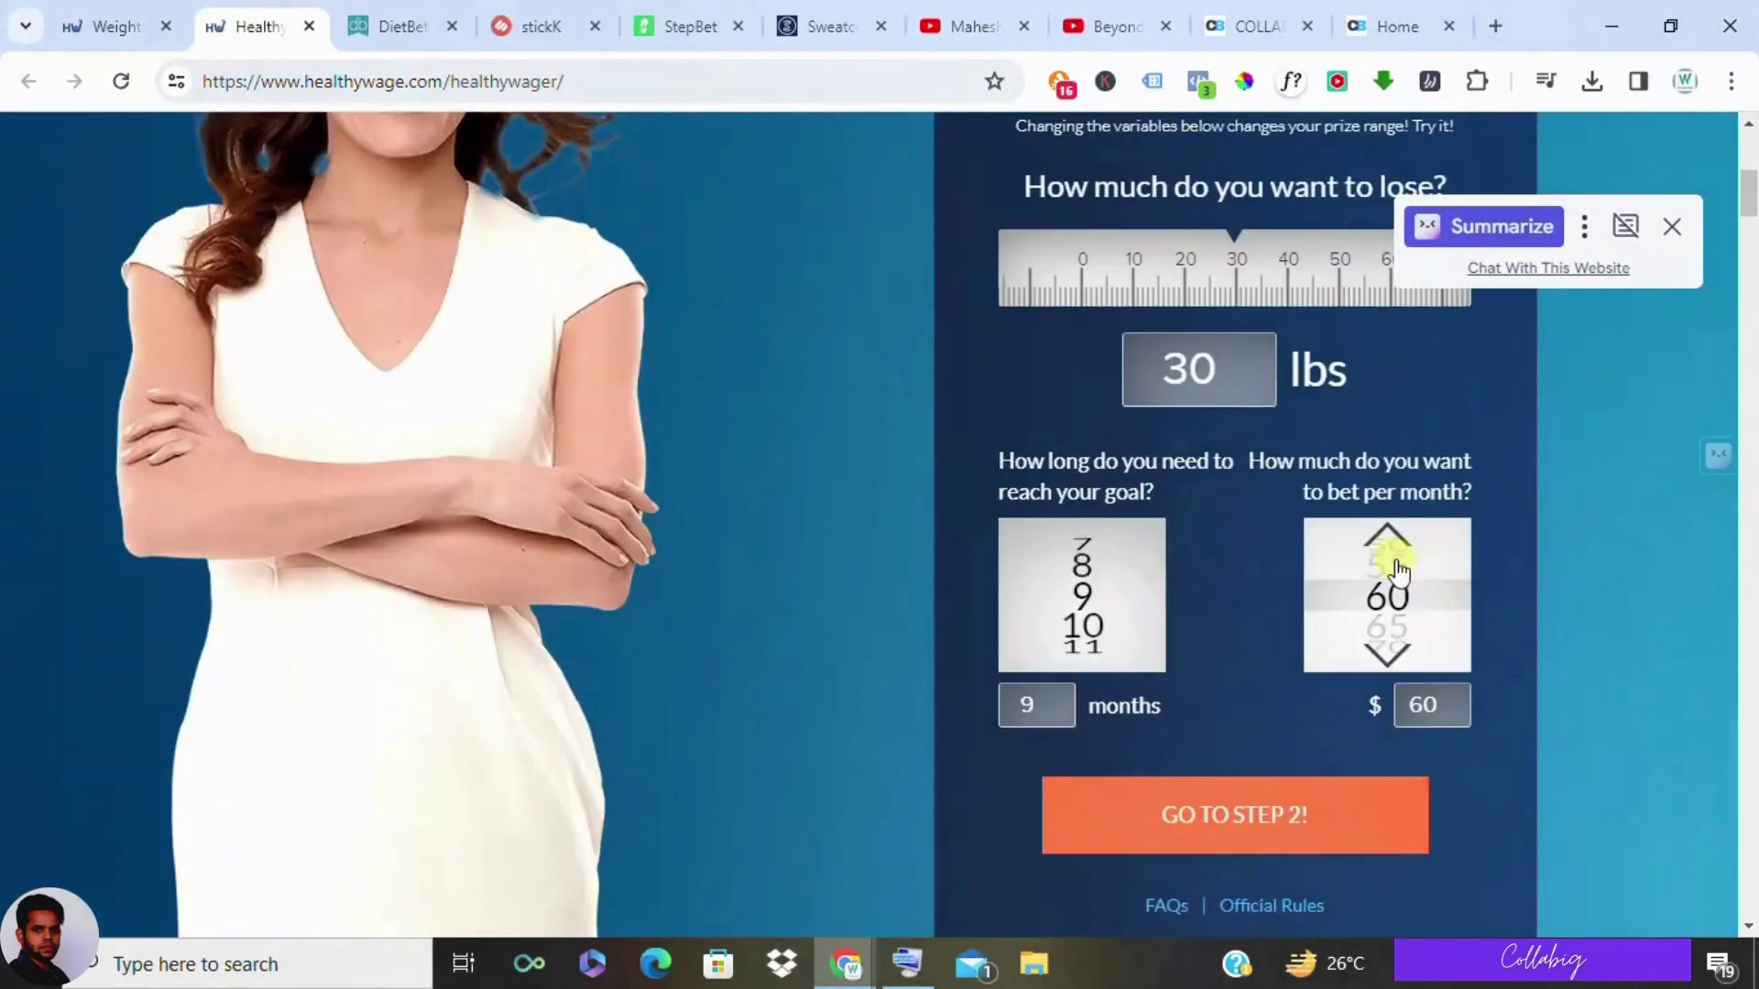
scroll(1174, 774, down, 1)
scroll(1218, 725, up, 6)
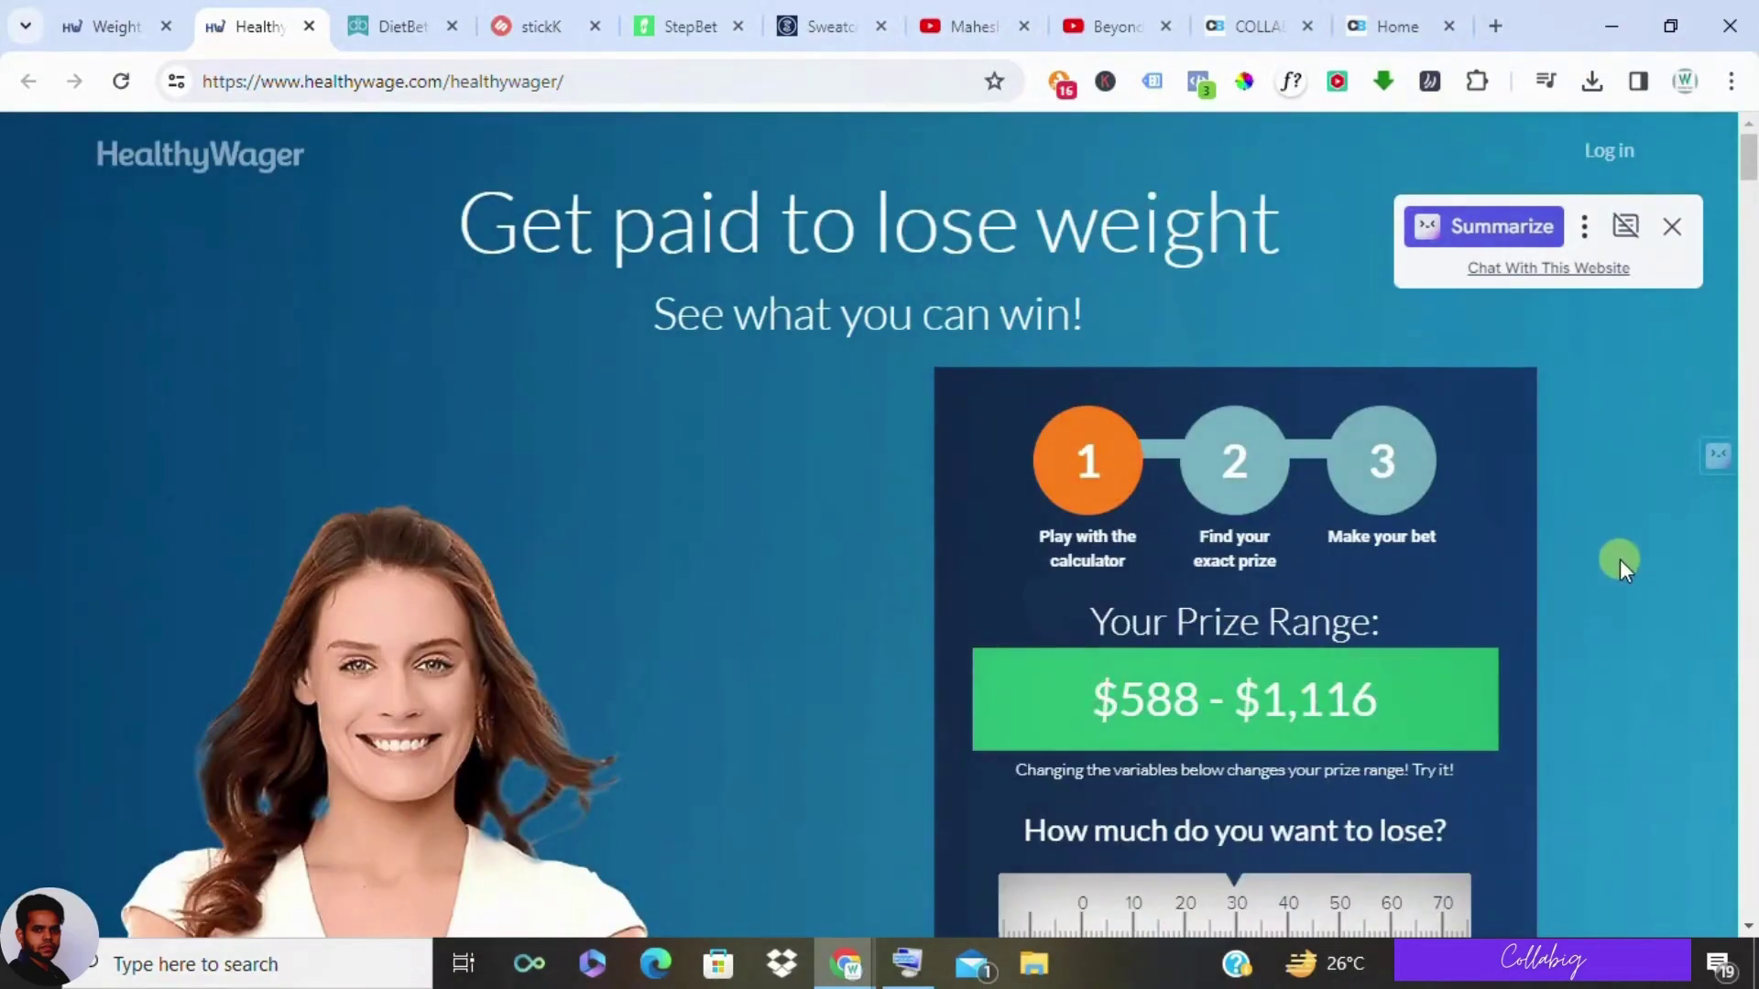
scroll(1575, 555, down, 2)
scroll(1576, 555, down, 1)
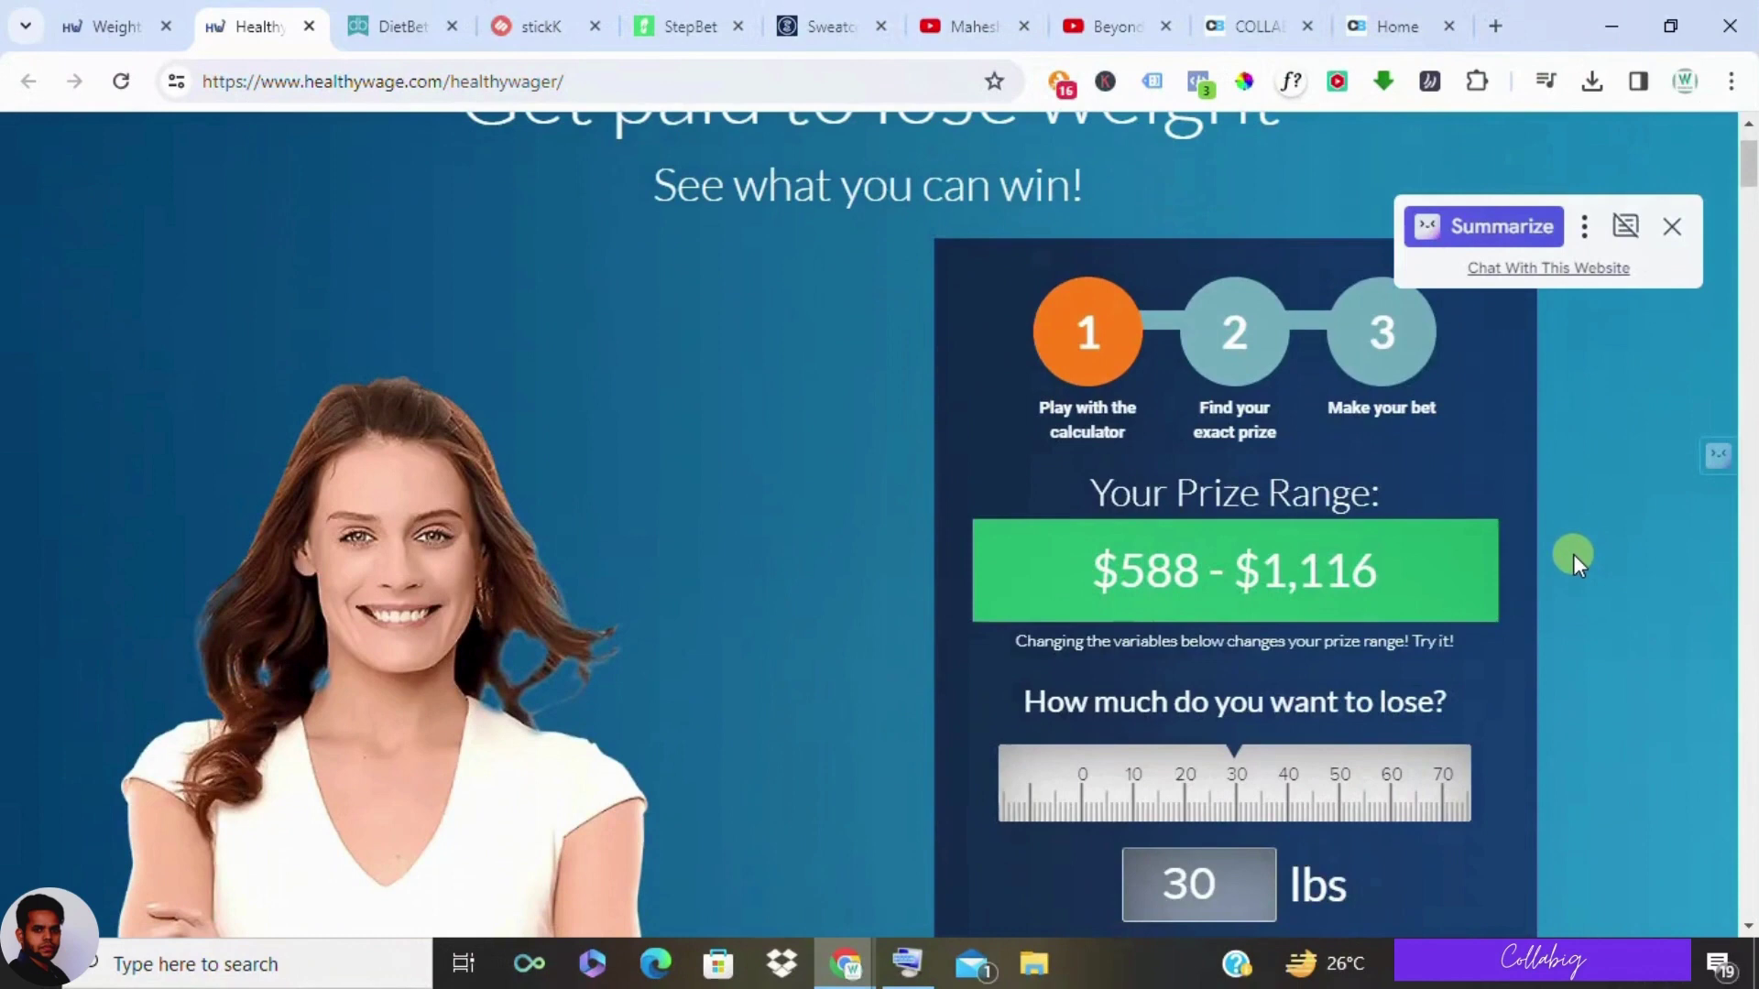
scroll(1575, 555, up, 1)
scroll(1623, 367, up, 2)
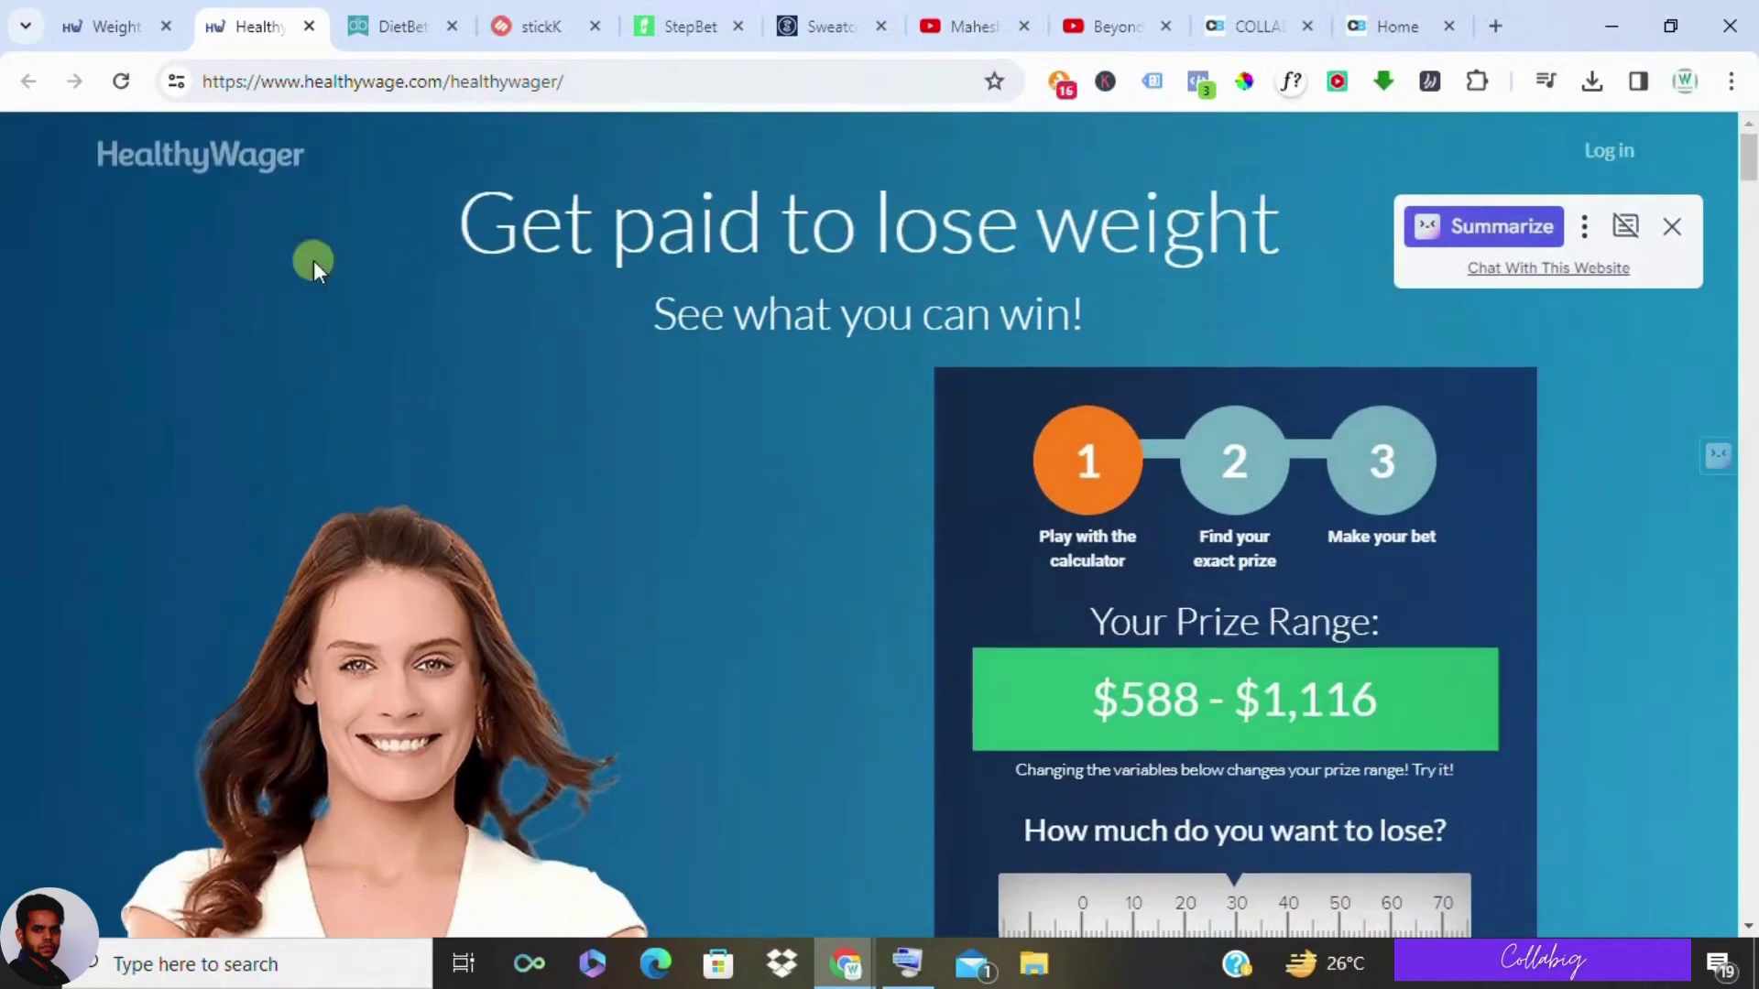
Show the DietBet homepage scrolled past How it Works to the Featured Games cards.
click(398, 26)
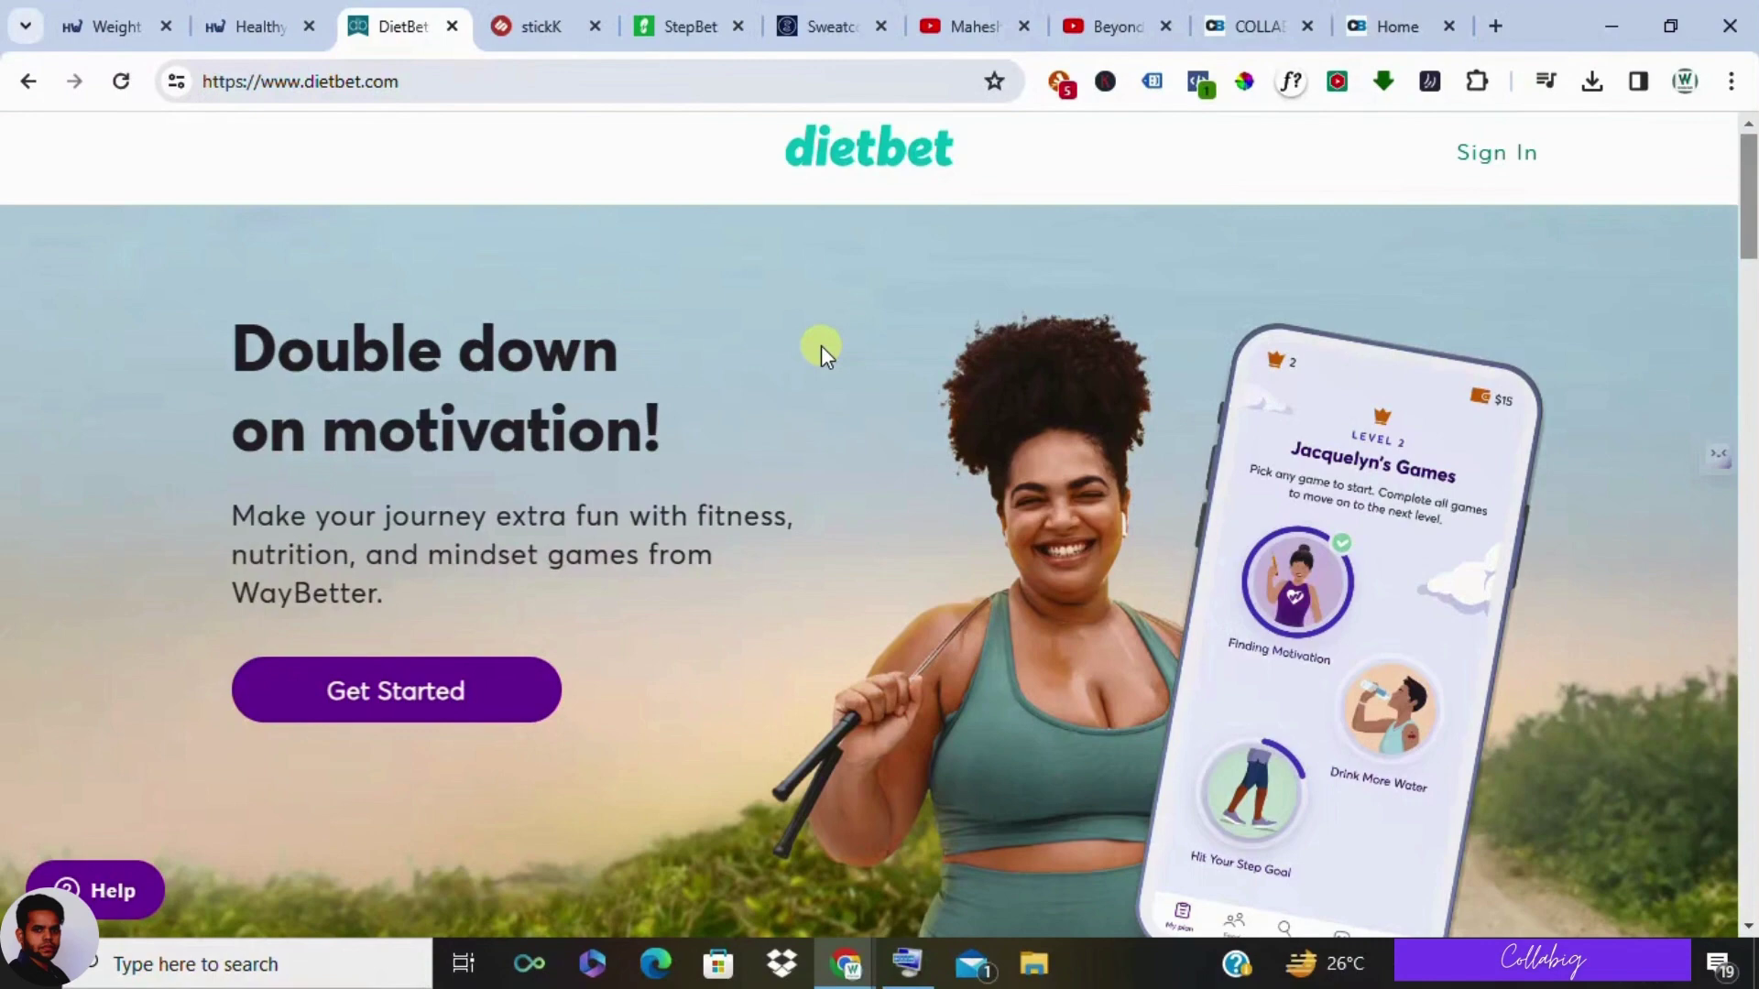
scroll(821, 345, down, 2)
scroll(821, 345, down, 5)
scroll(729, 440, down, 2)
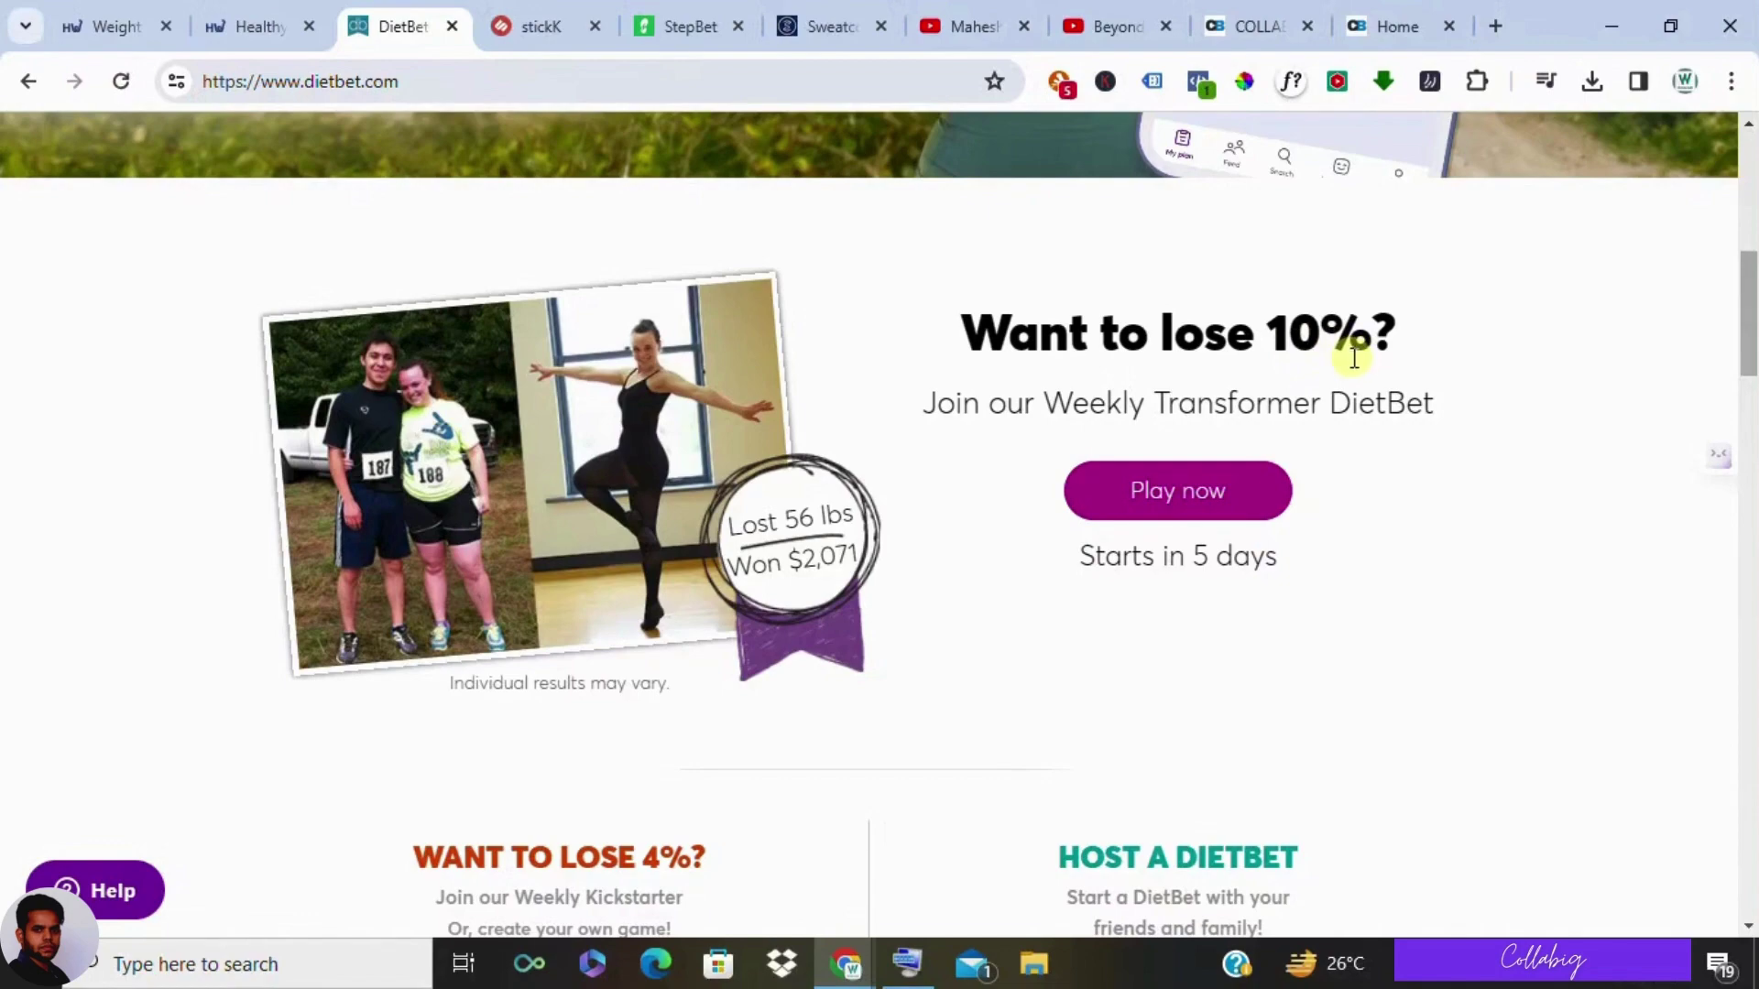
scroll(1353, 357, down, 4)
scroll(989, 419, down, 2)
scroll(413, 392, down, 1)
scroll(589, 447, down, 1)
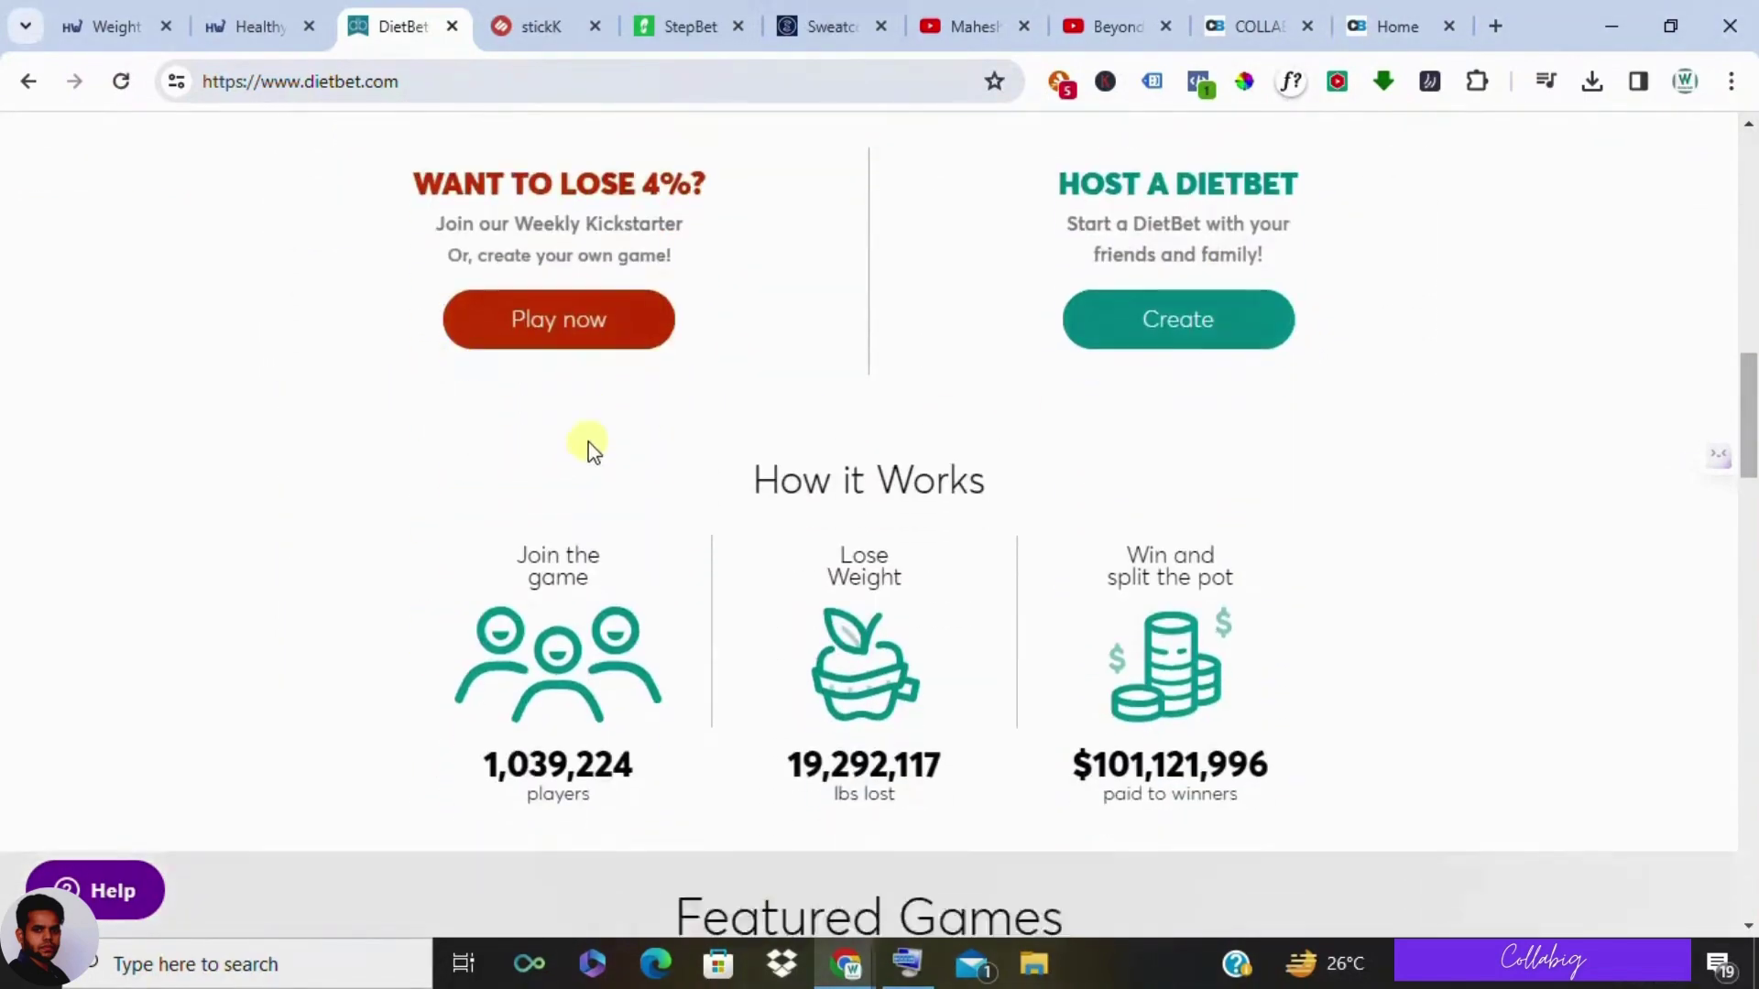
scroll(588, 447, down, 2)
scroll(1217, 506, down, 4)
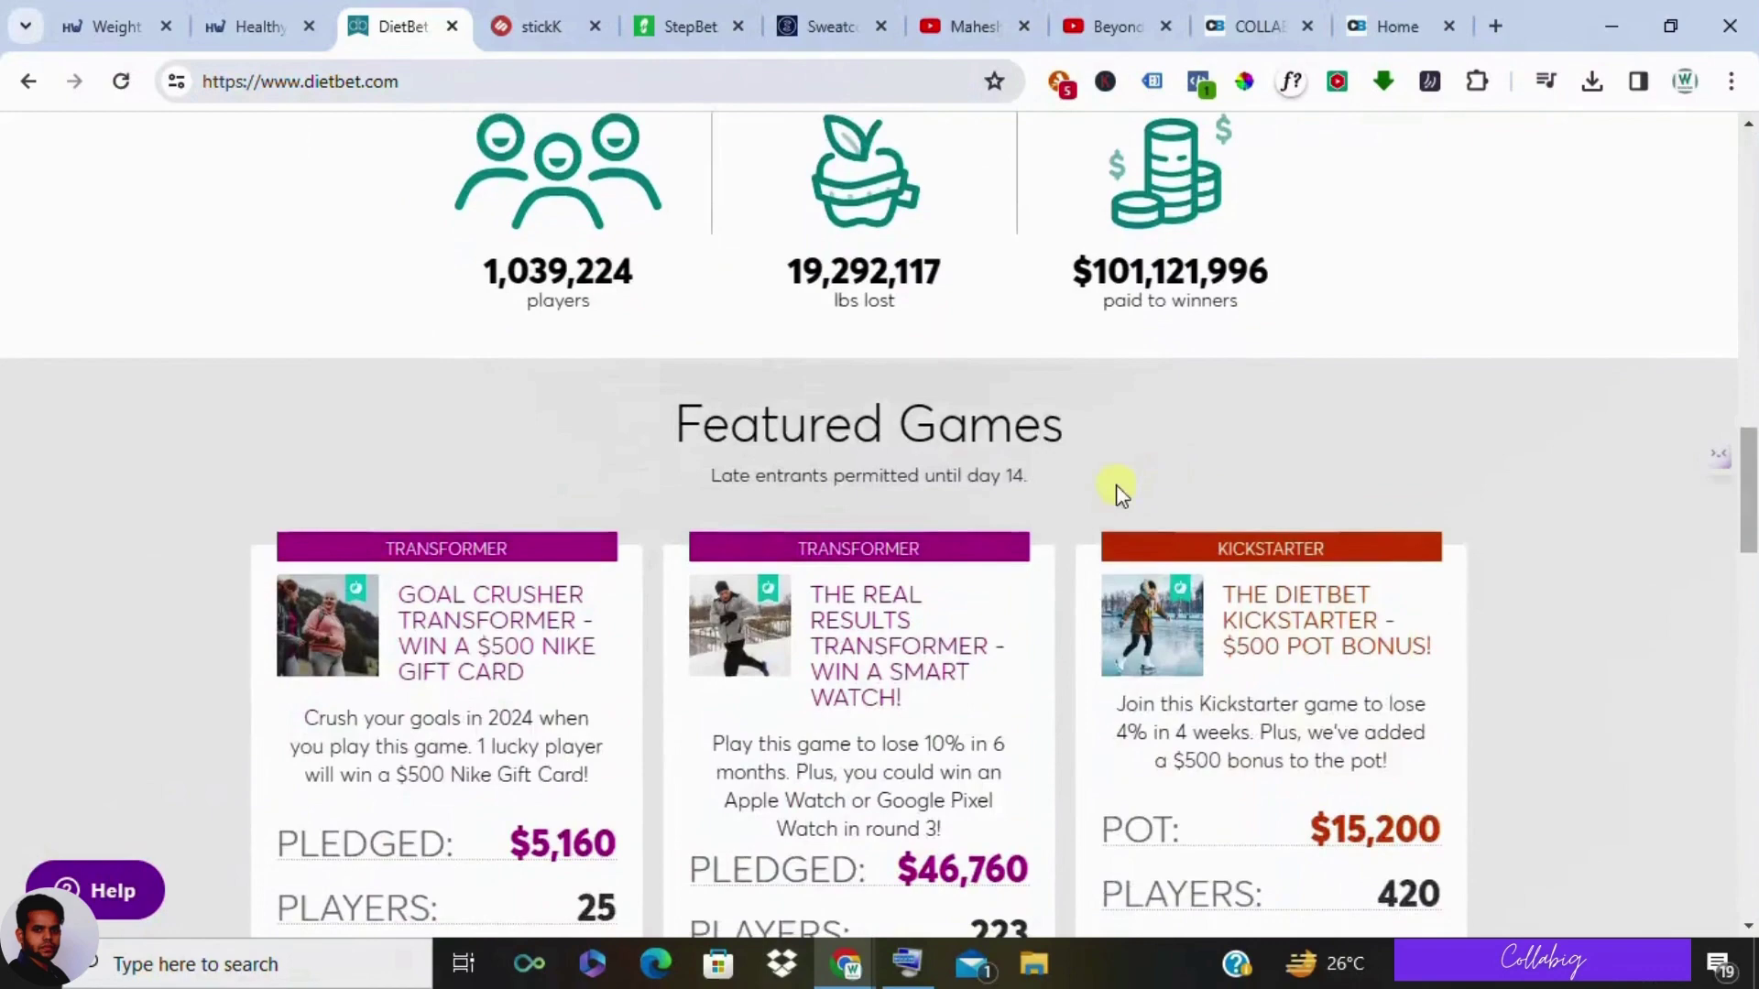
scroll(1086, 488, down, 4)
scroll(797, 467, up, 1)
scroll(672, 487, up, 2)
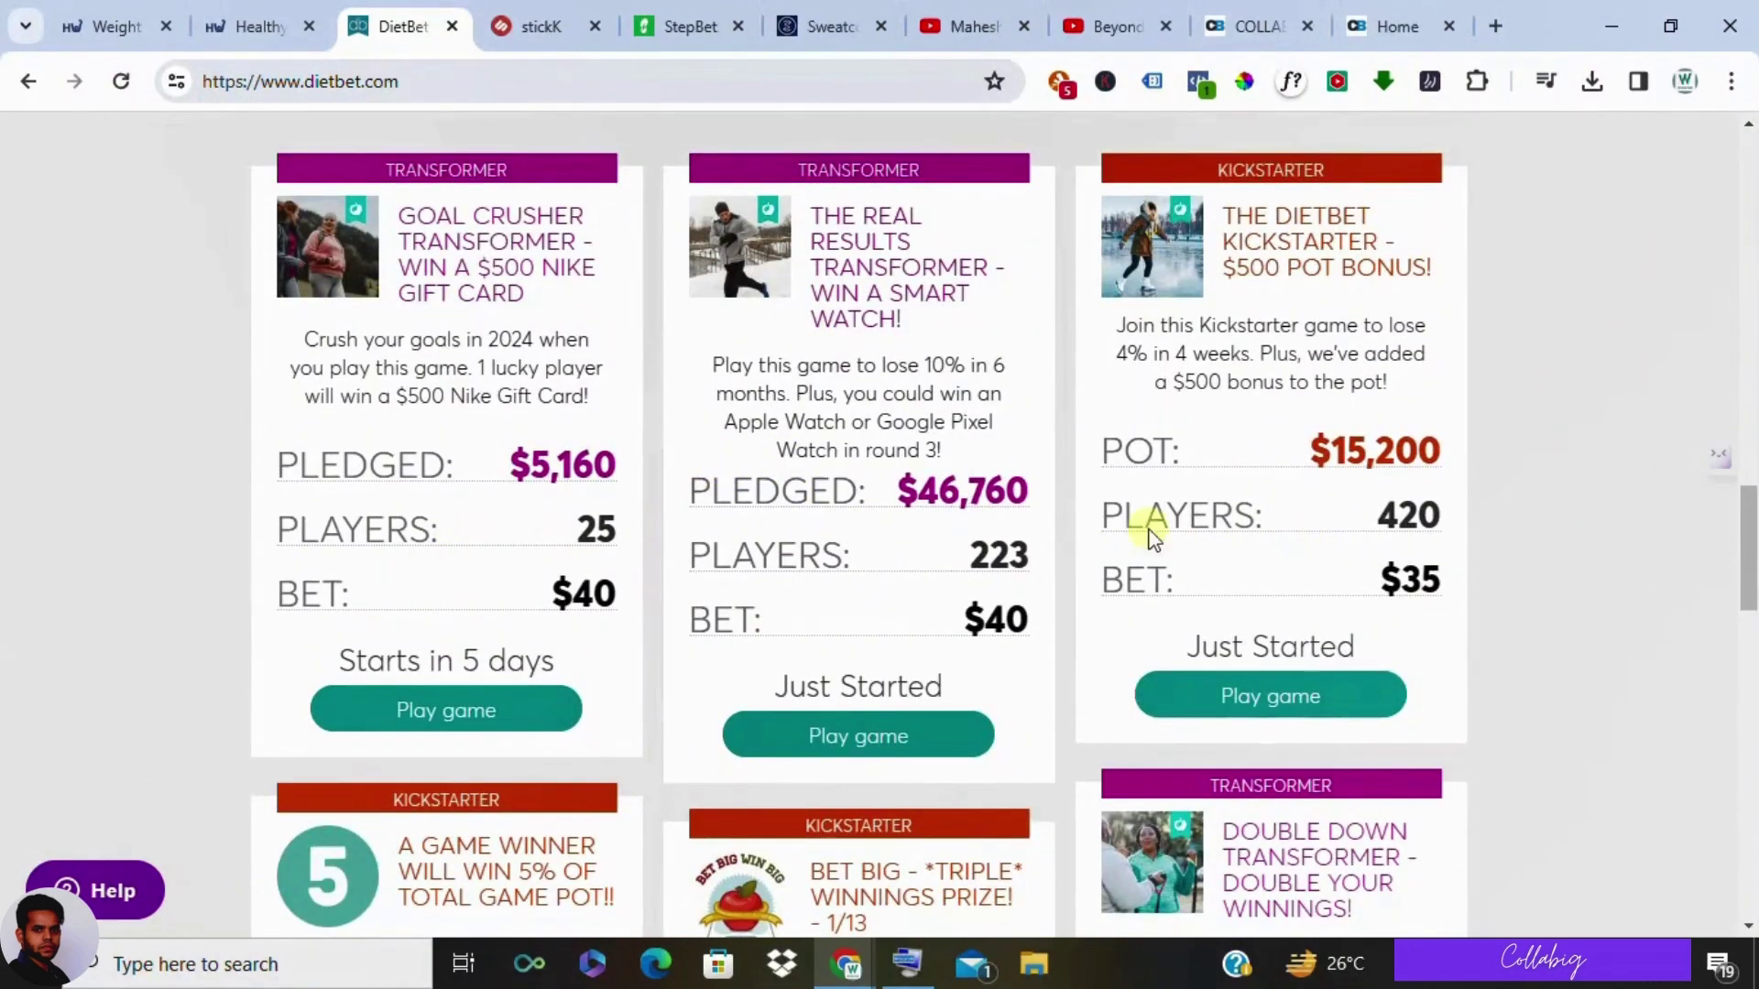
Browse the stickK homepage, previewing the Select your Goal list without picking a goal.
click(541, 27)
scroll(694, 357, up, 2)
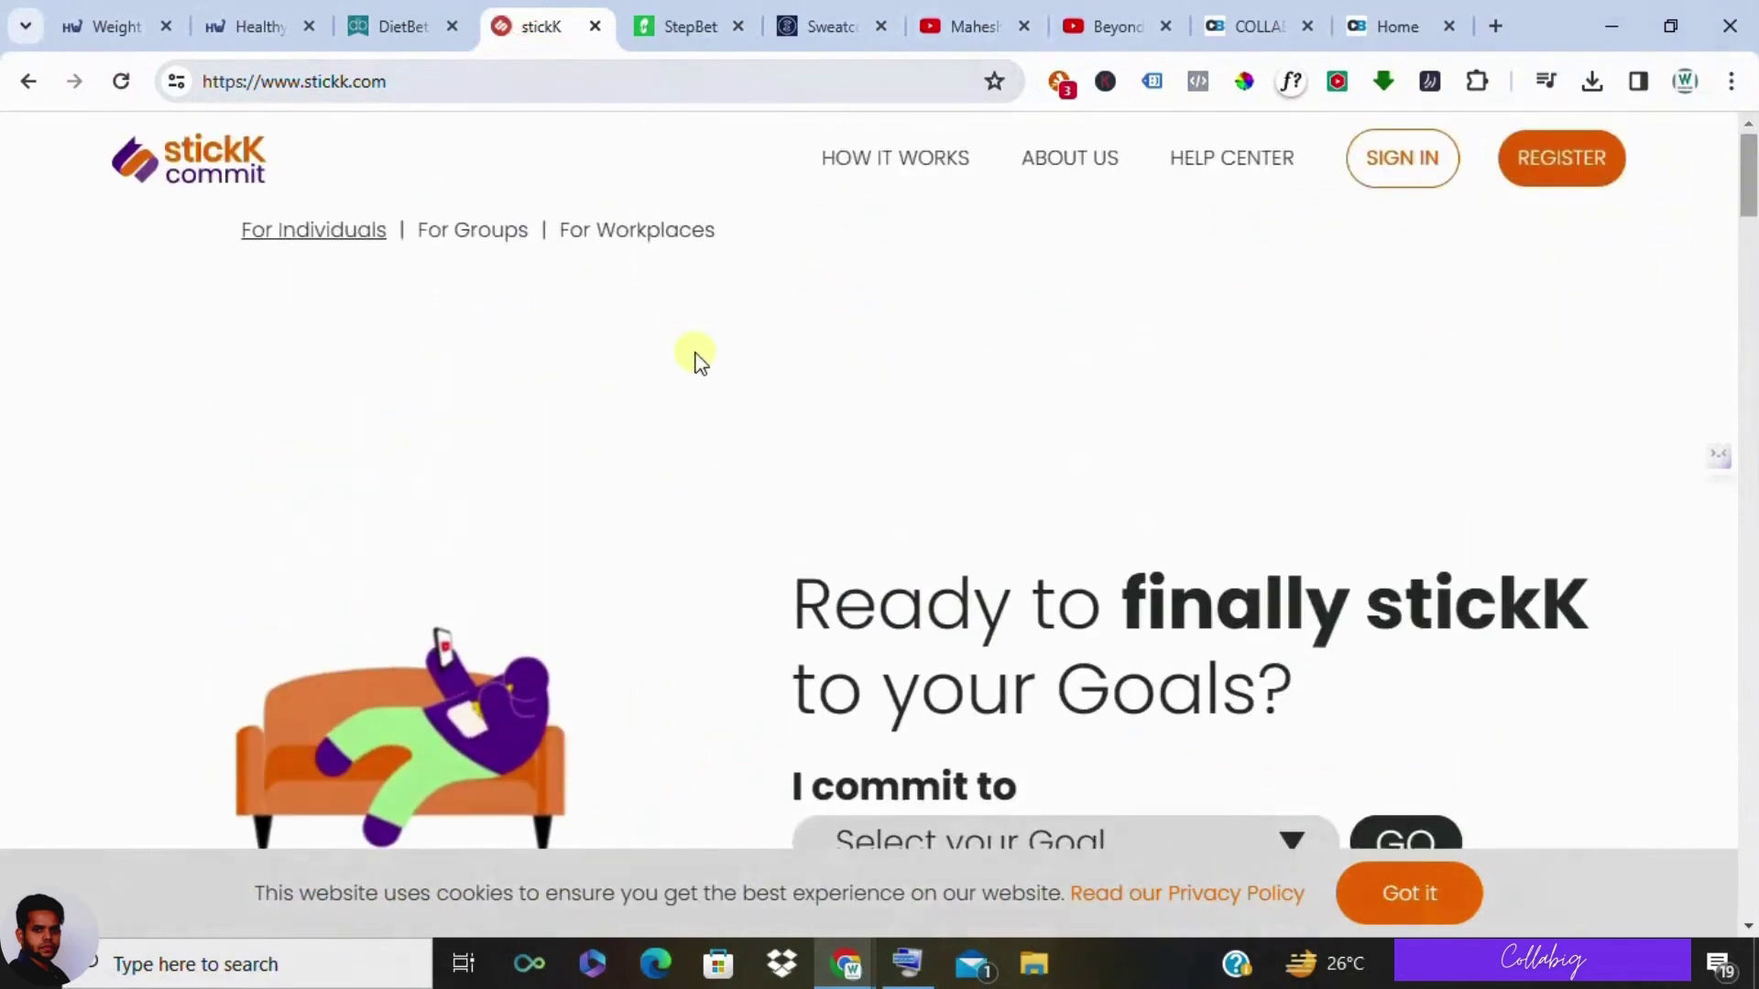
scroll(1347, 337, down, 3)
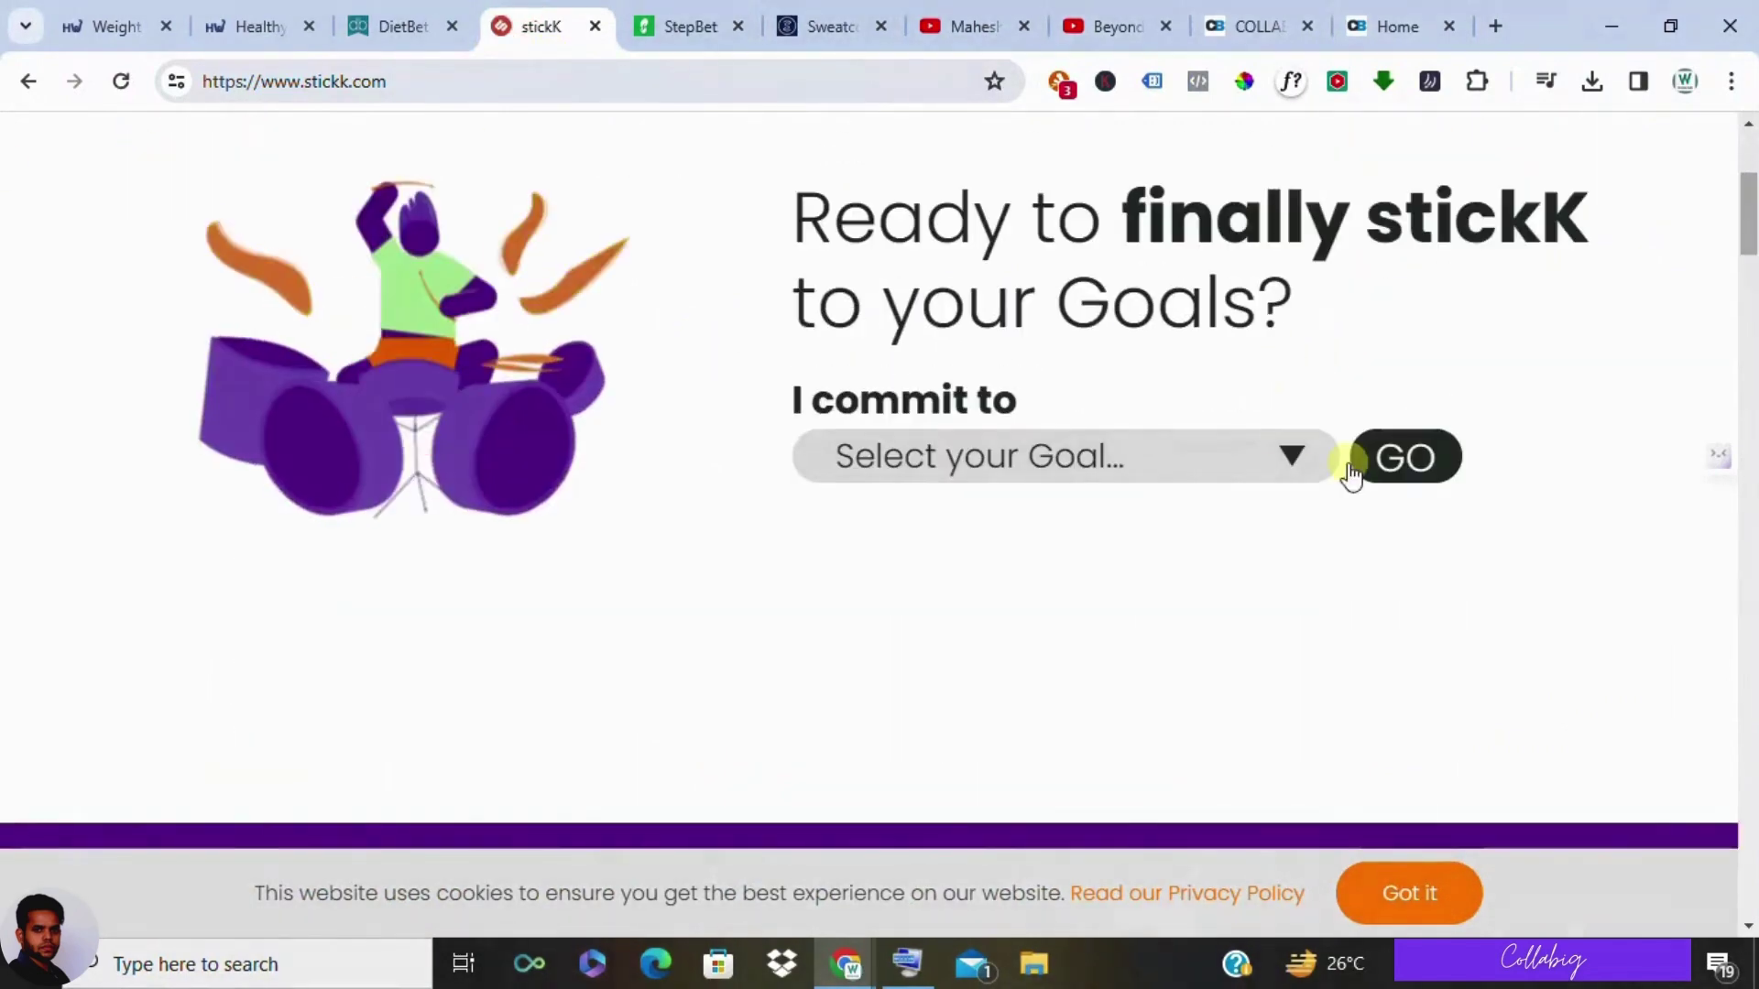
click(1294, 457)
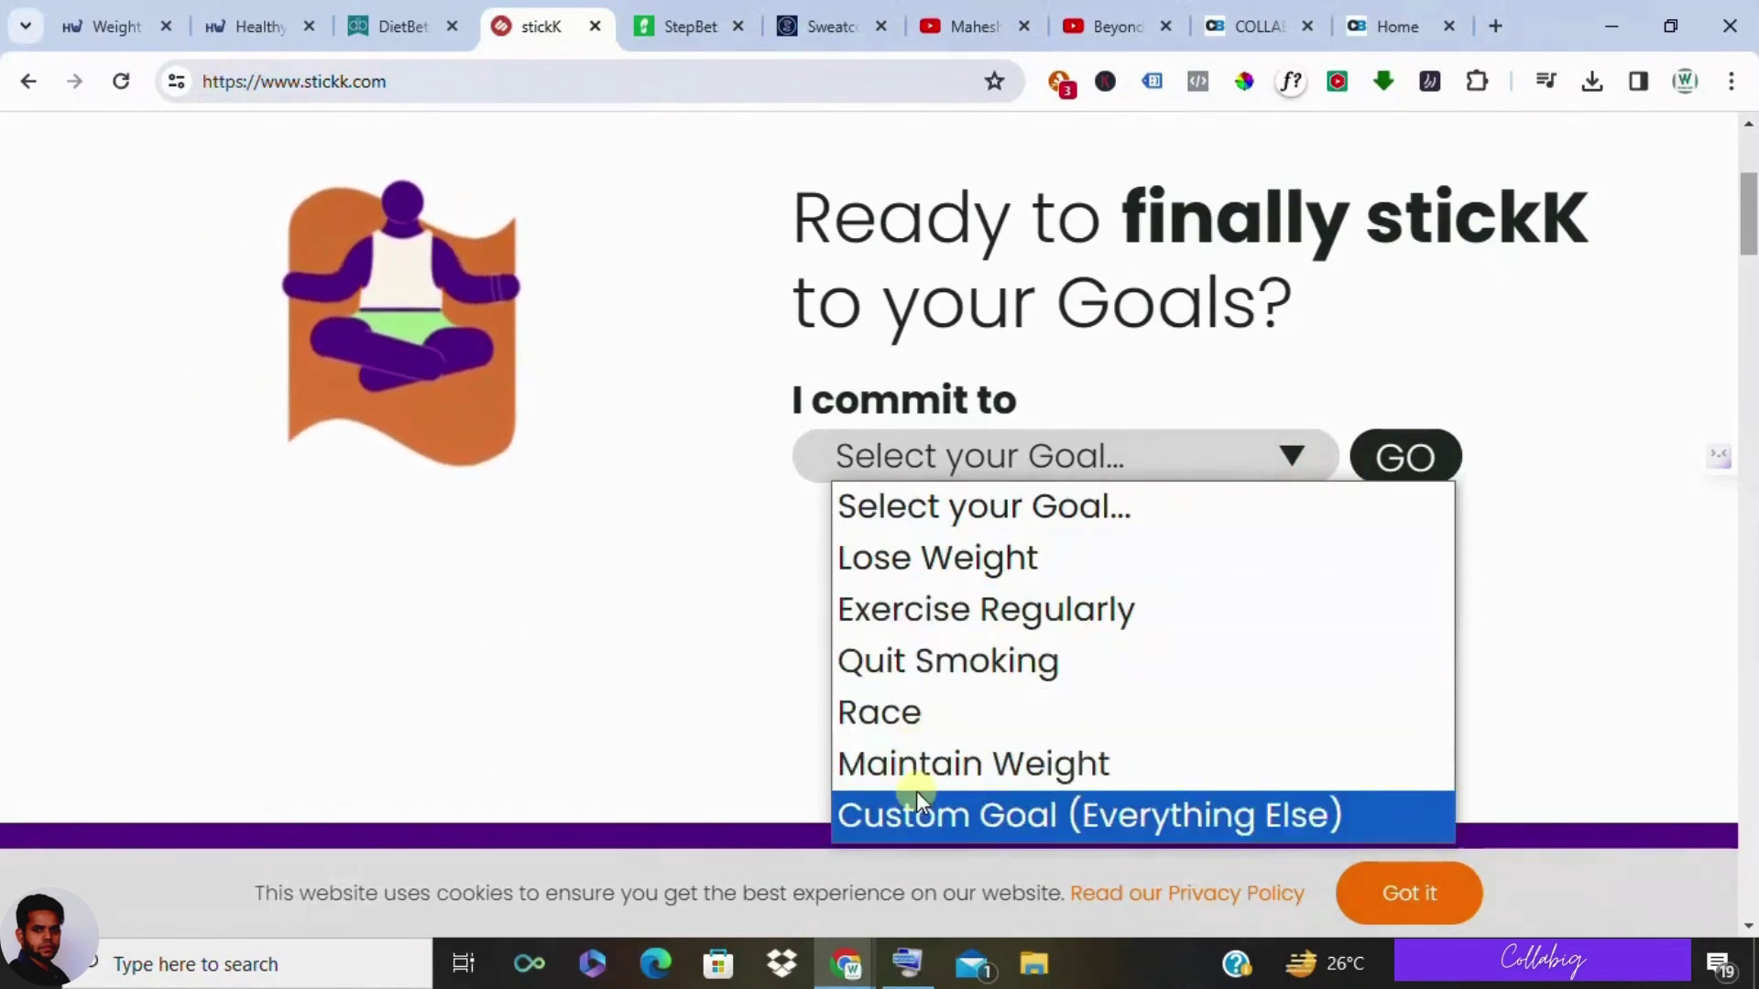
click(541, 574)
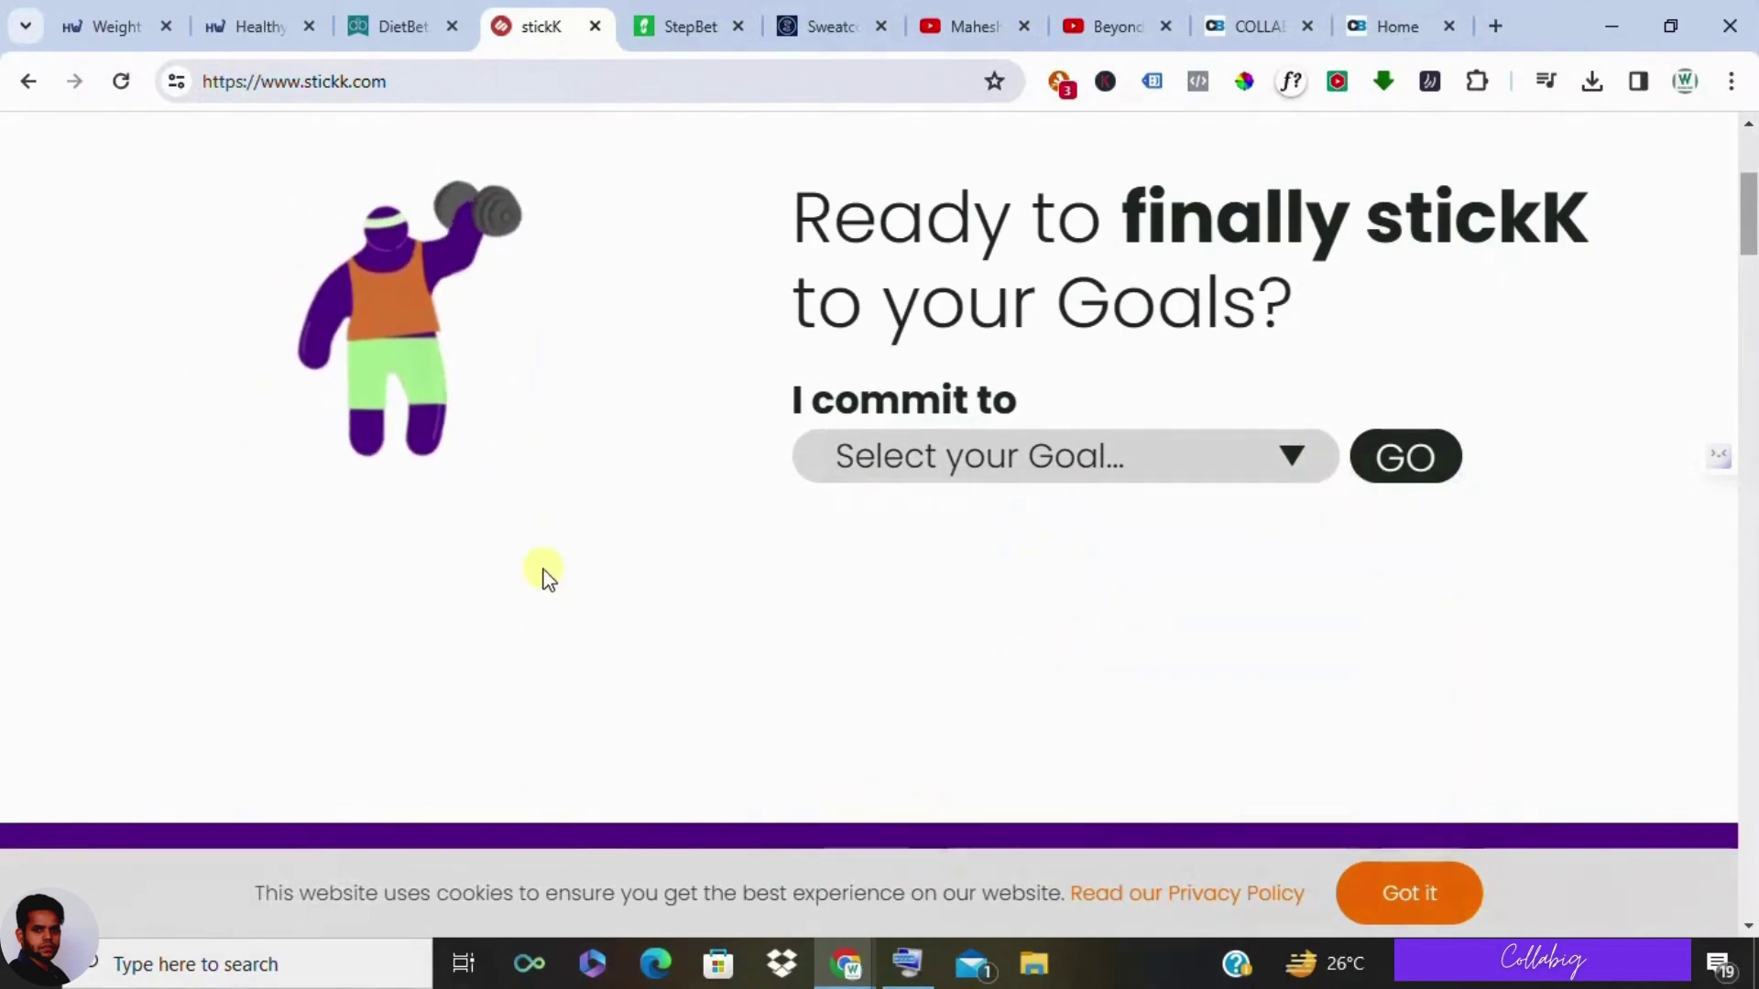
scroll(541, 573, down, 5)
scroll(541, 562, down, 2)
scroll(538, 560, down, 3)
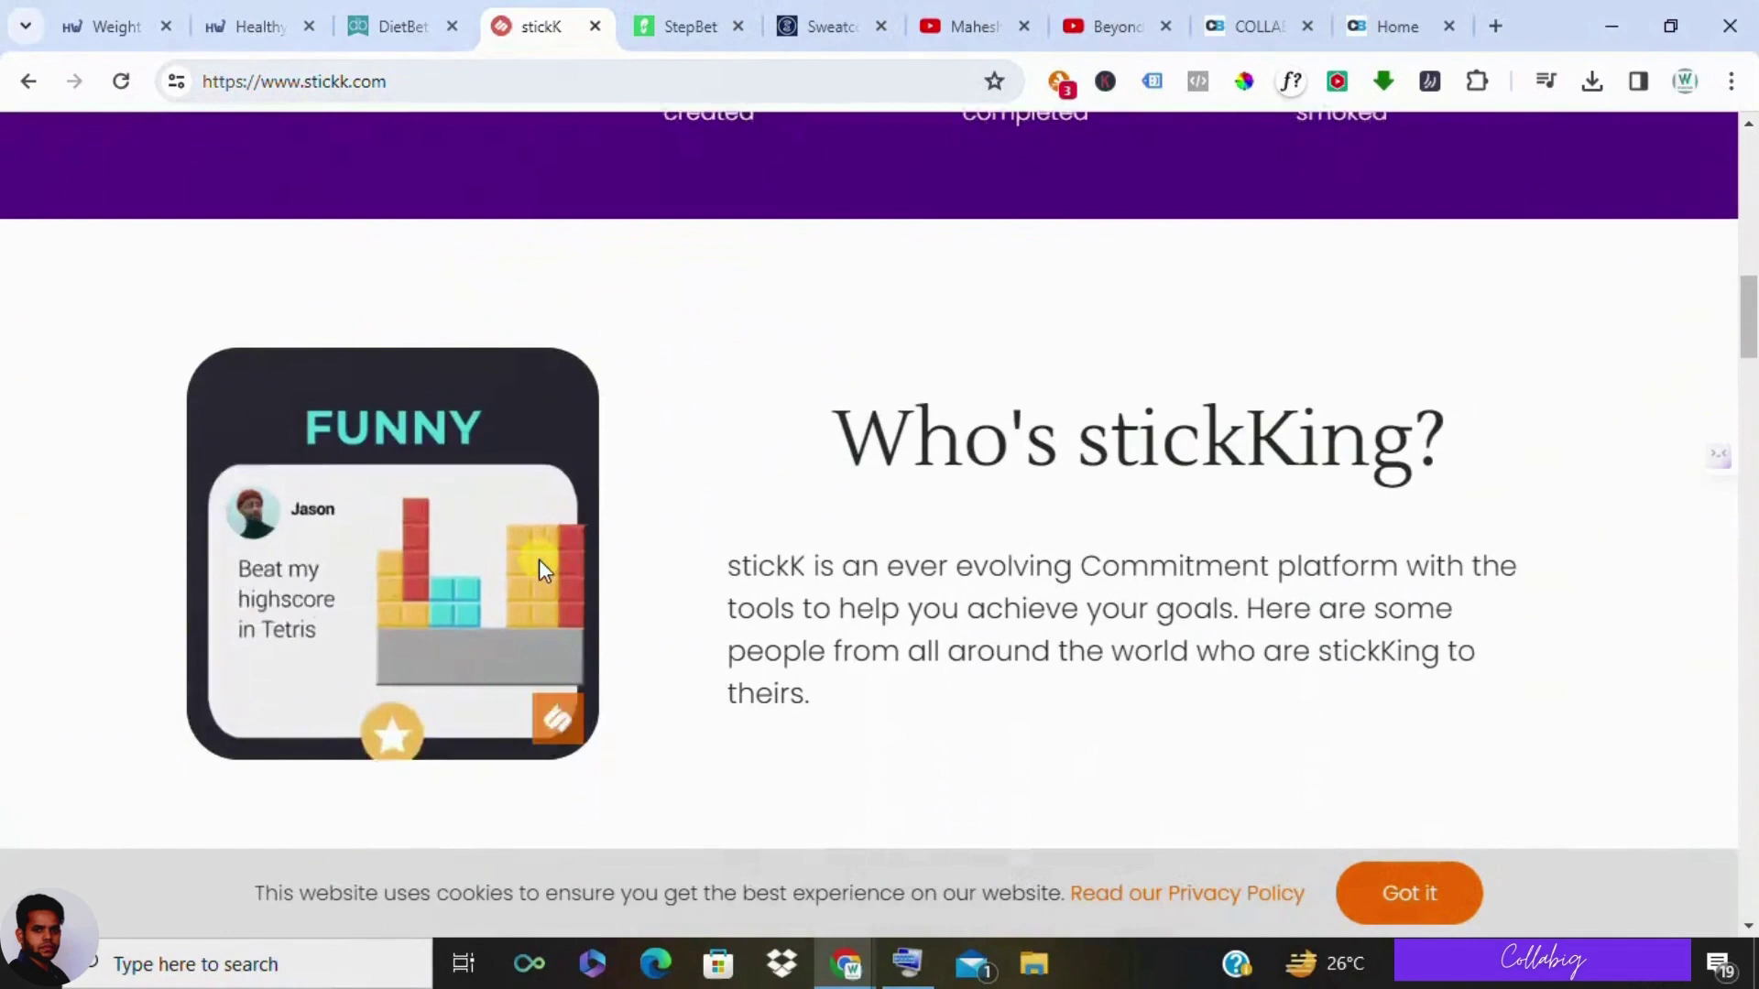
scroll(540, 559, down, 2)
scroll(539, 559, down, 2)
scroll(471, 557, down, 2)
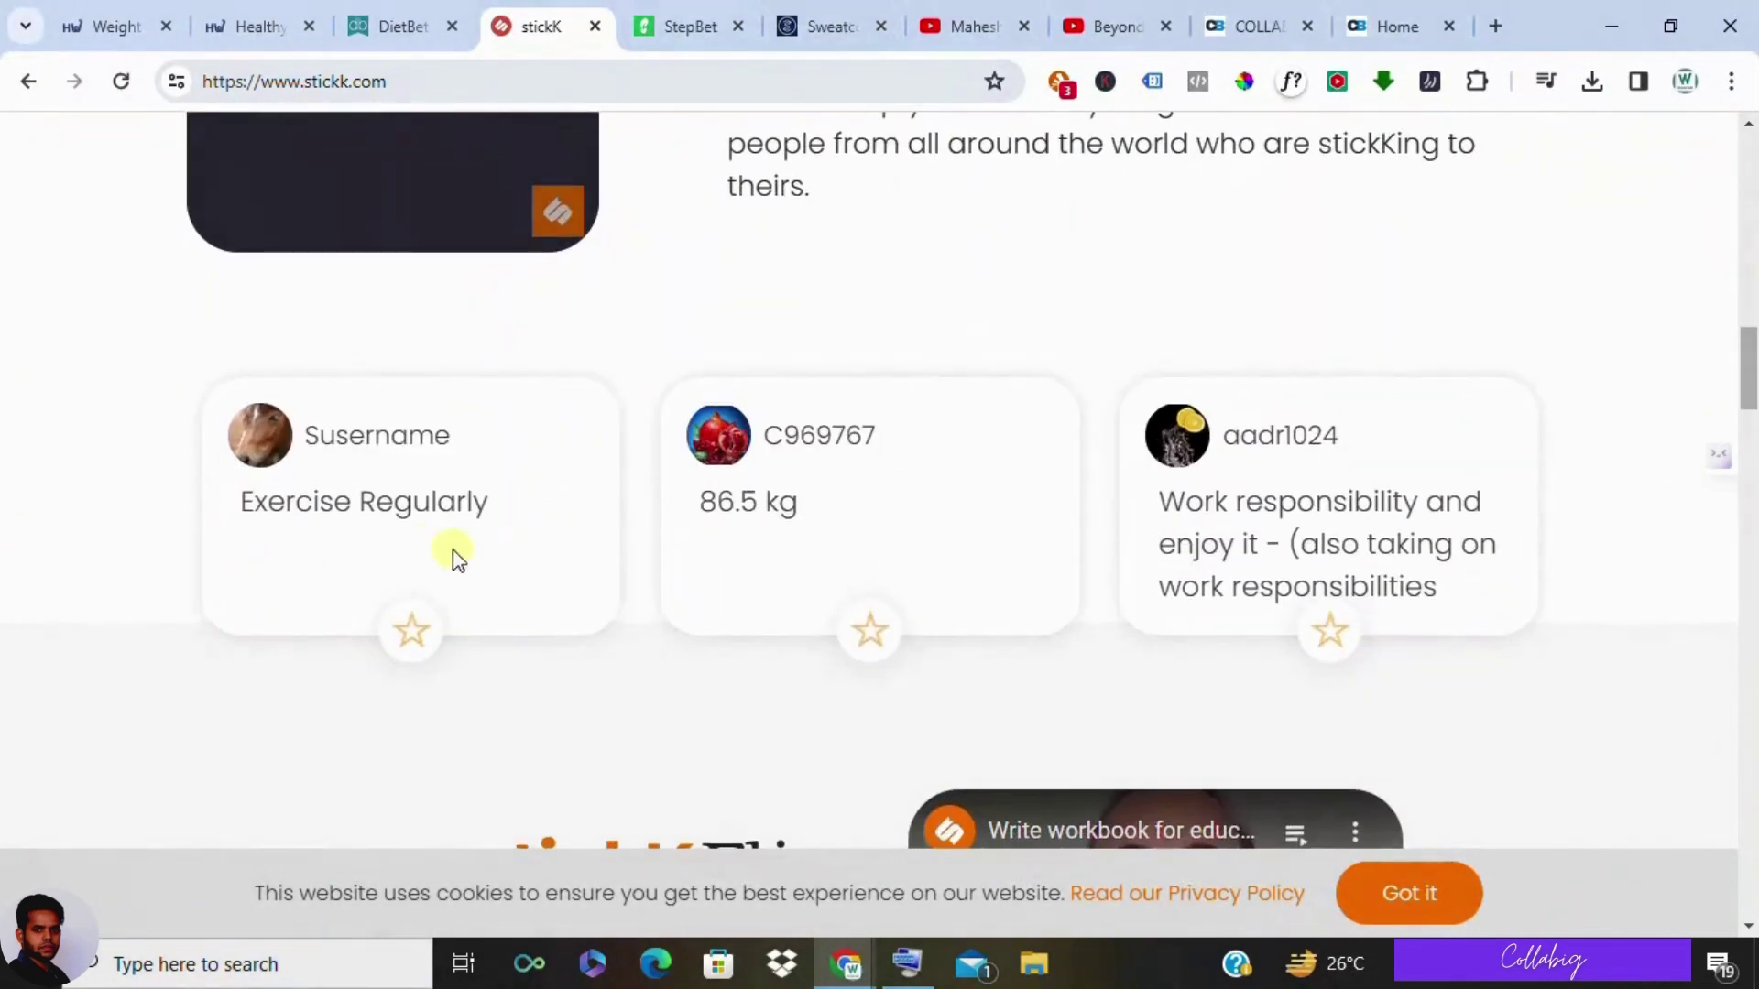
scroll(1304, 470, down, 3)
scroll(592, 474, down, 1)
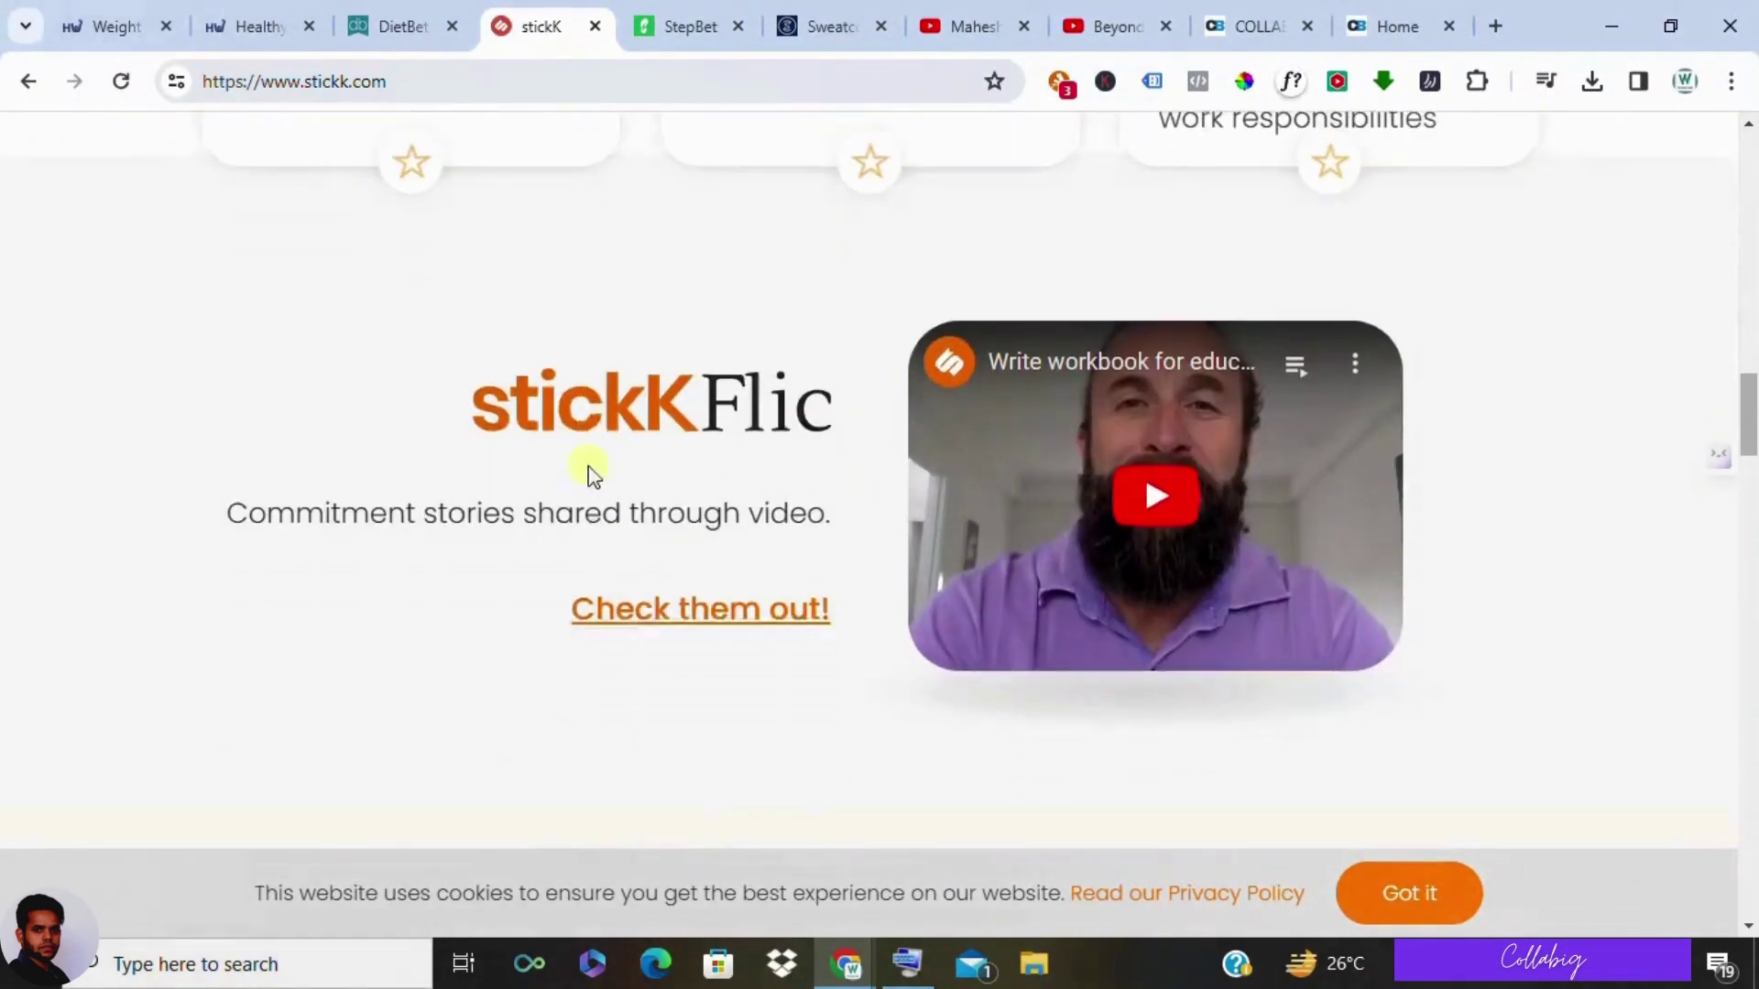
scroll(573, 479, down, 2)
scroll(534, 473, down, 4)
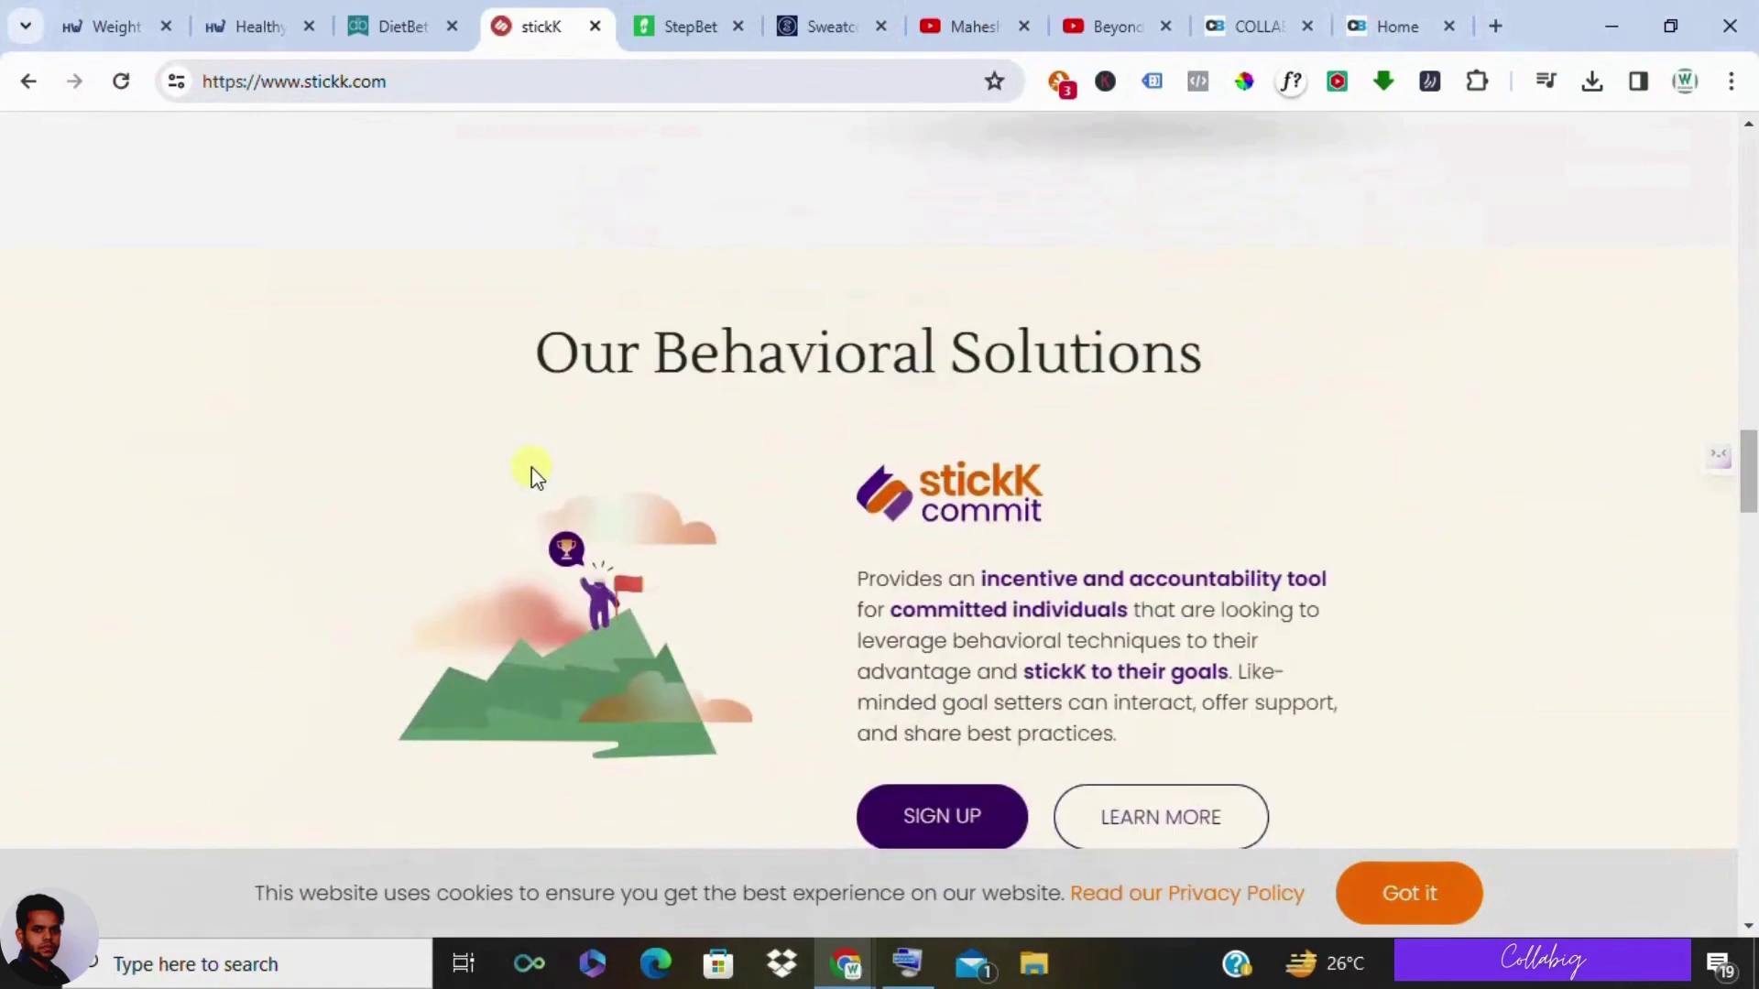
scroll(533, 474, down, 1)
scroll(533, 475, down, 1)
scroll(533, 473, down, 2)
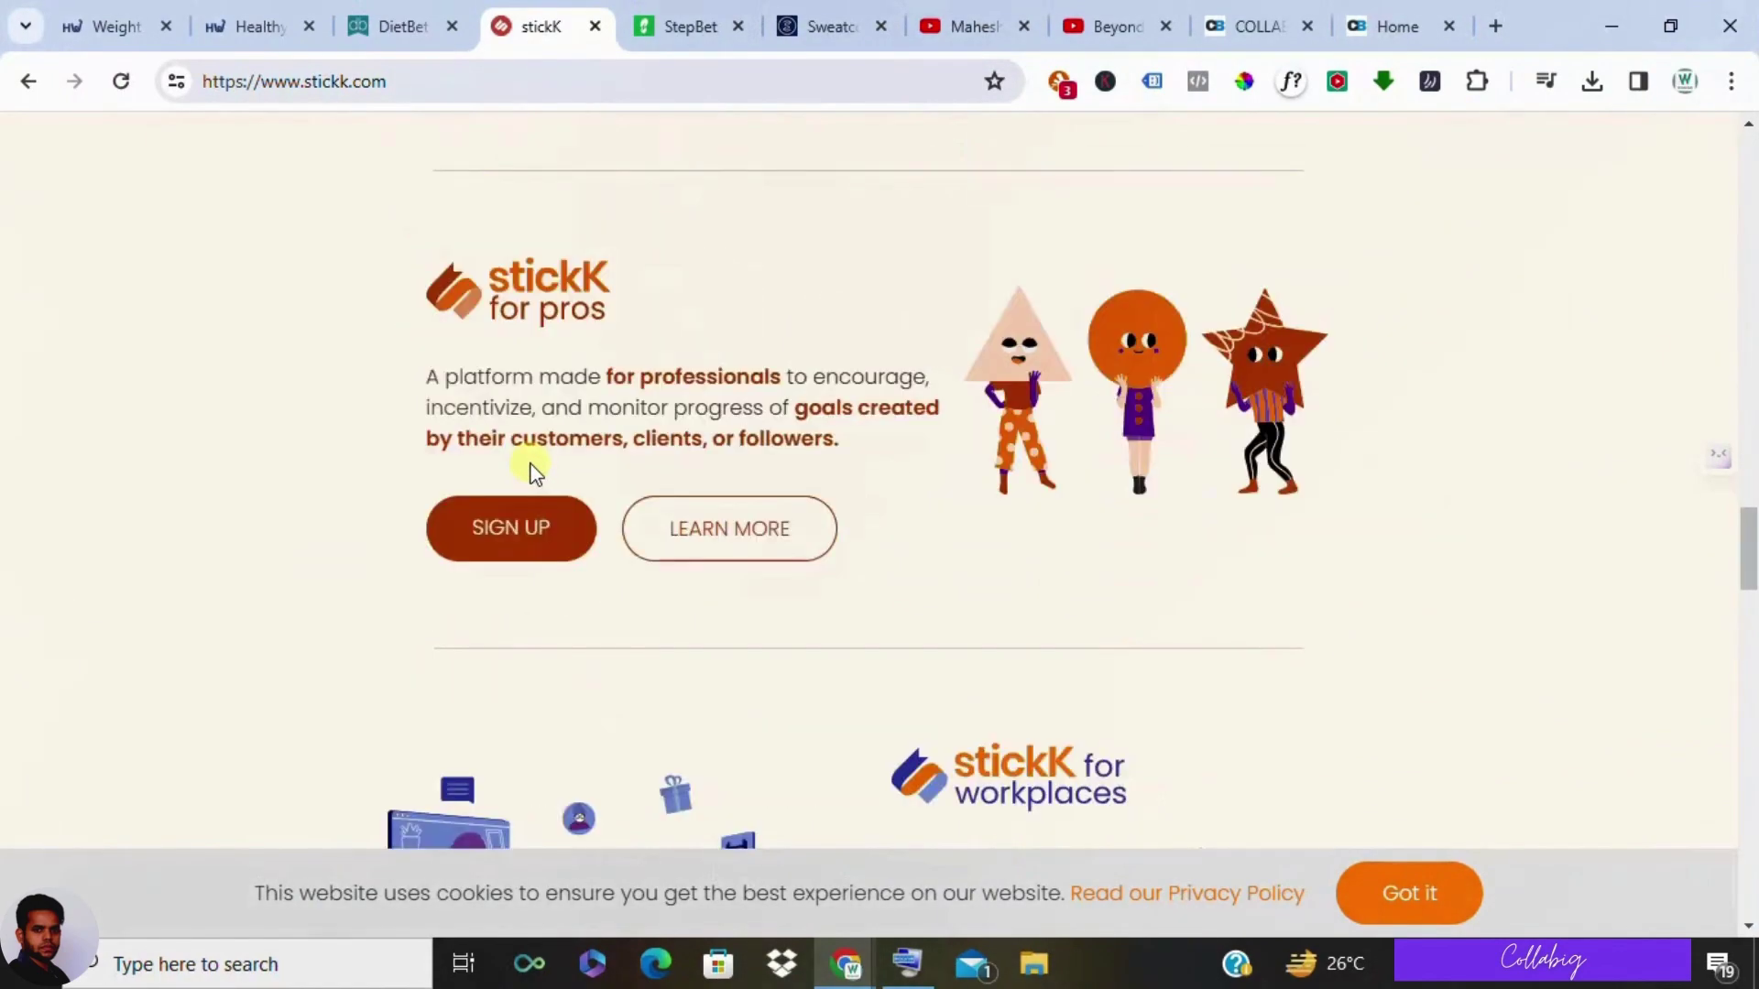
scroll(1196, 527, up, 5)
scroll(1056, 399, up, 5)
scroll(1056, 399, up, 5)
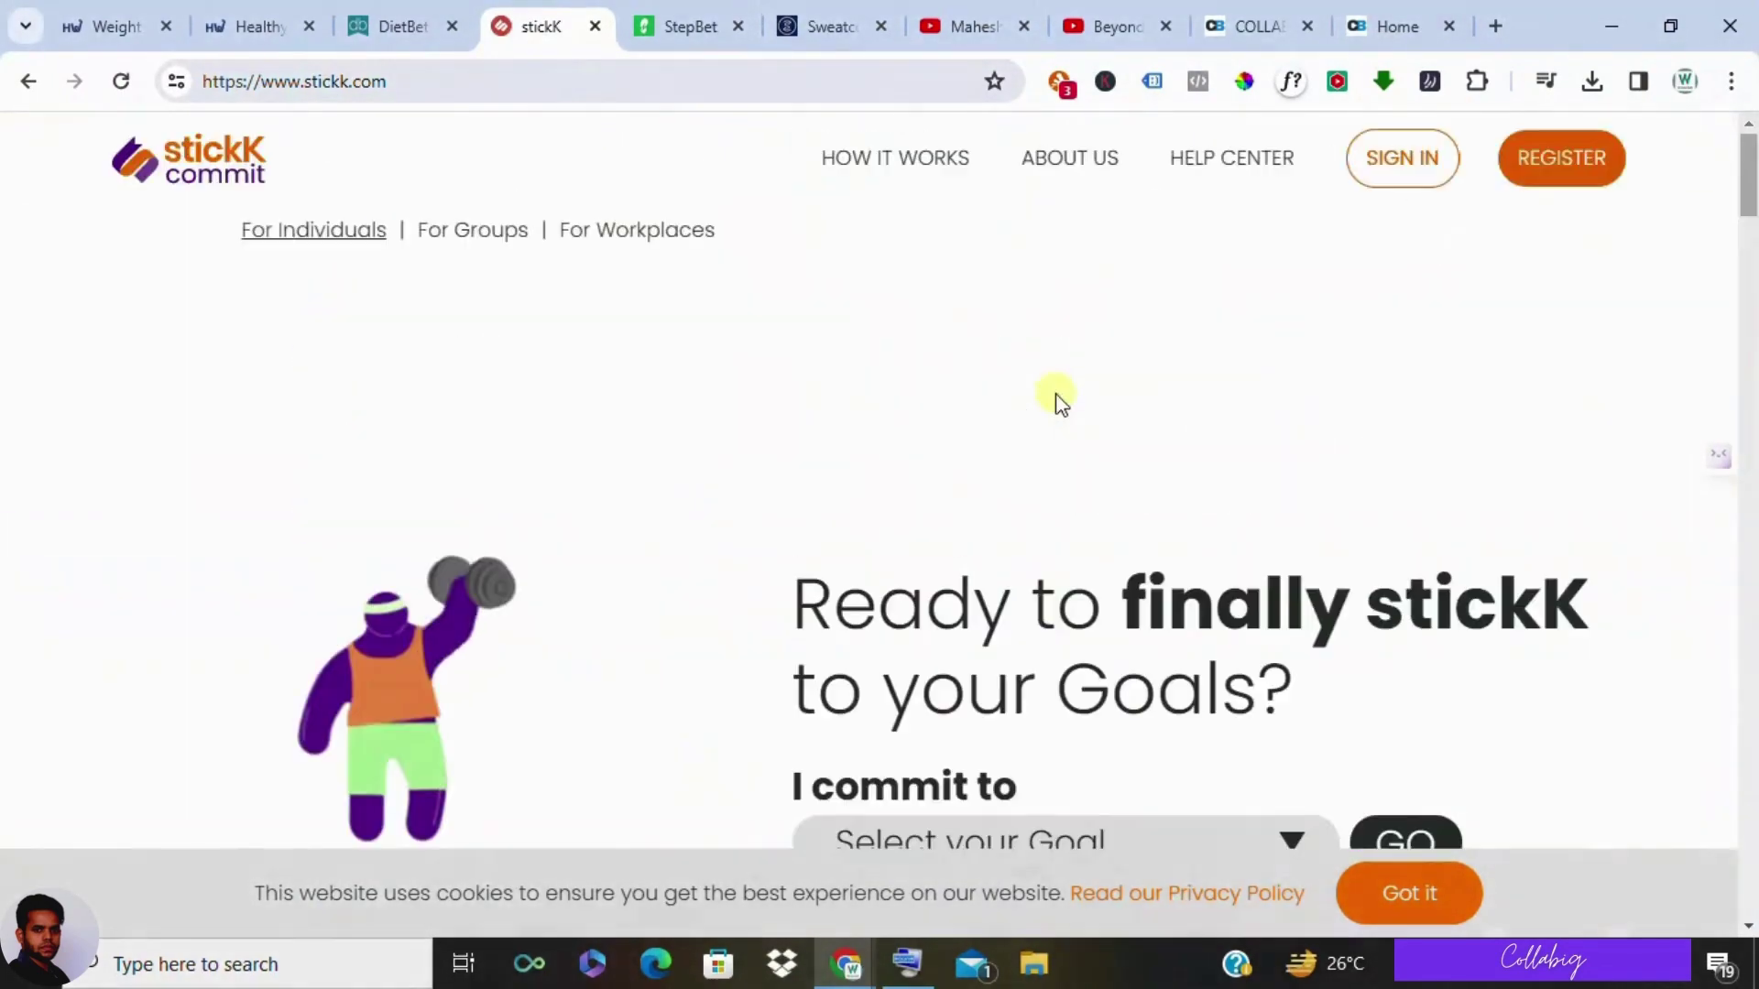
Show StepBet's homepage down to its Get your goals, Get moving and Win money cards.
click(682, 26)
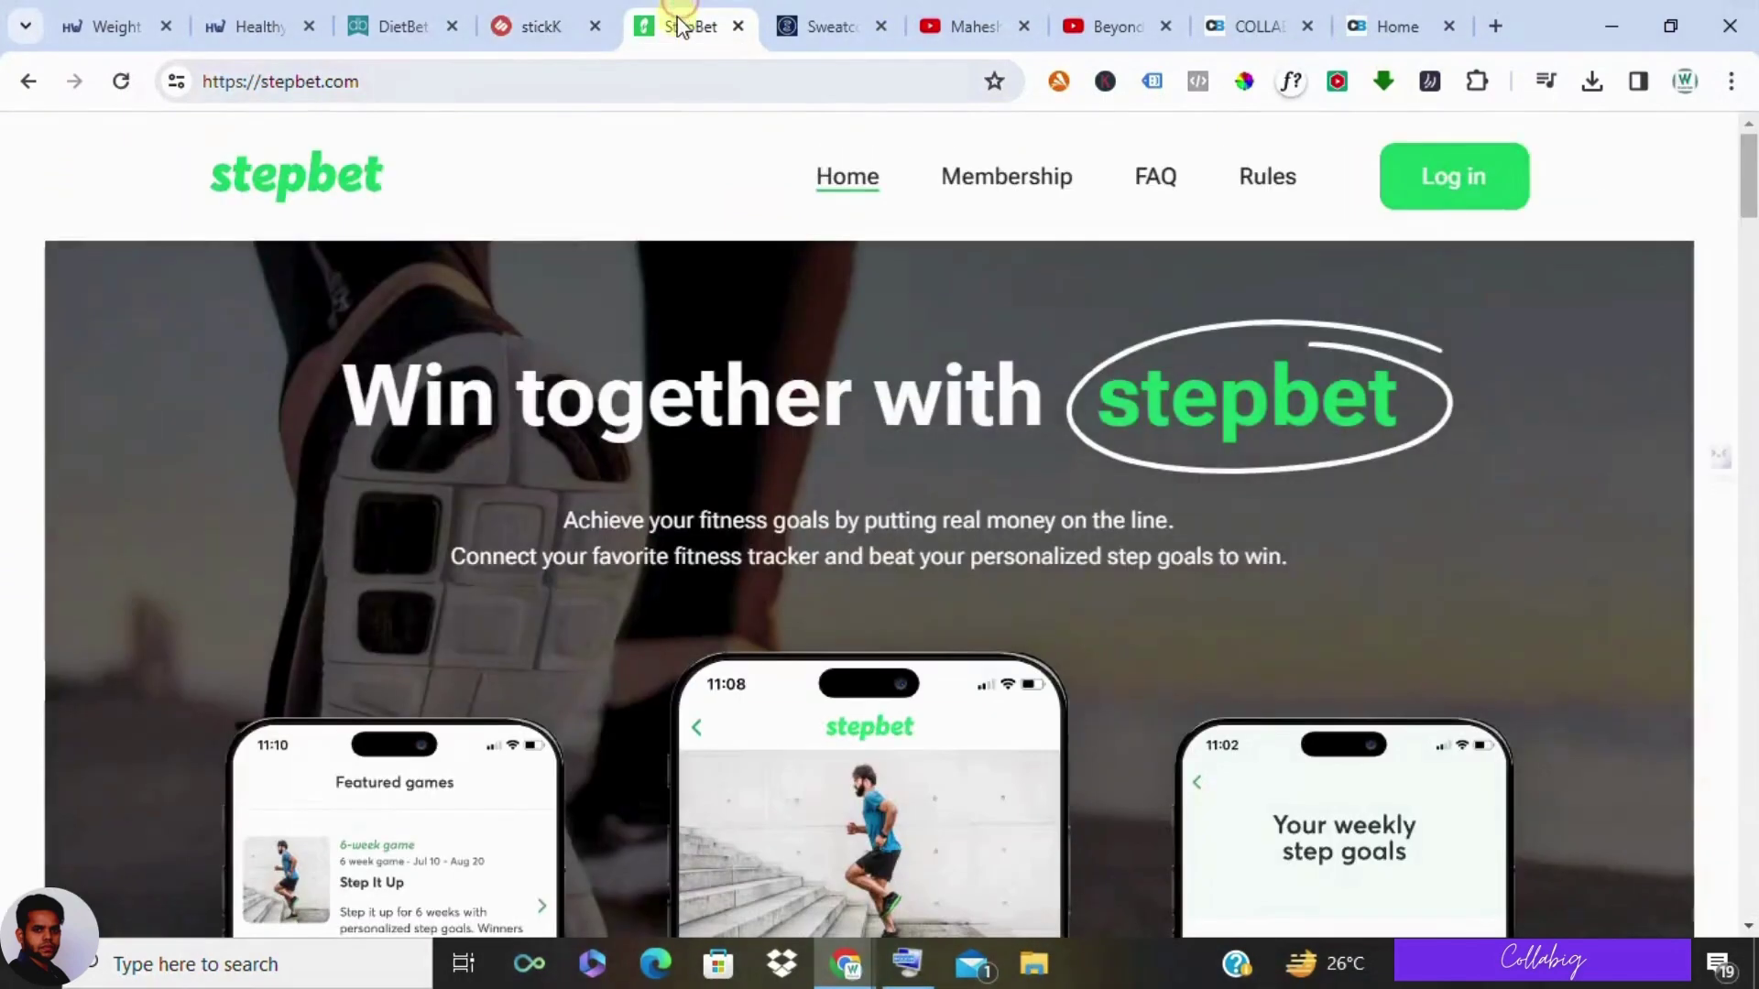
scroll(647, 317, down, 3)
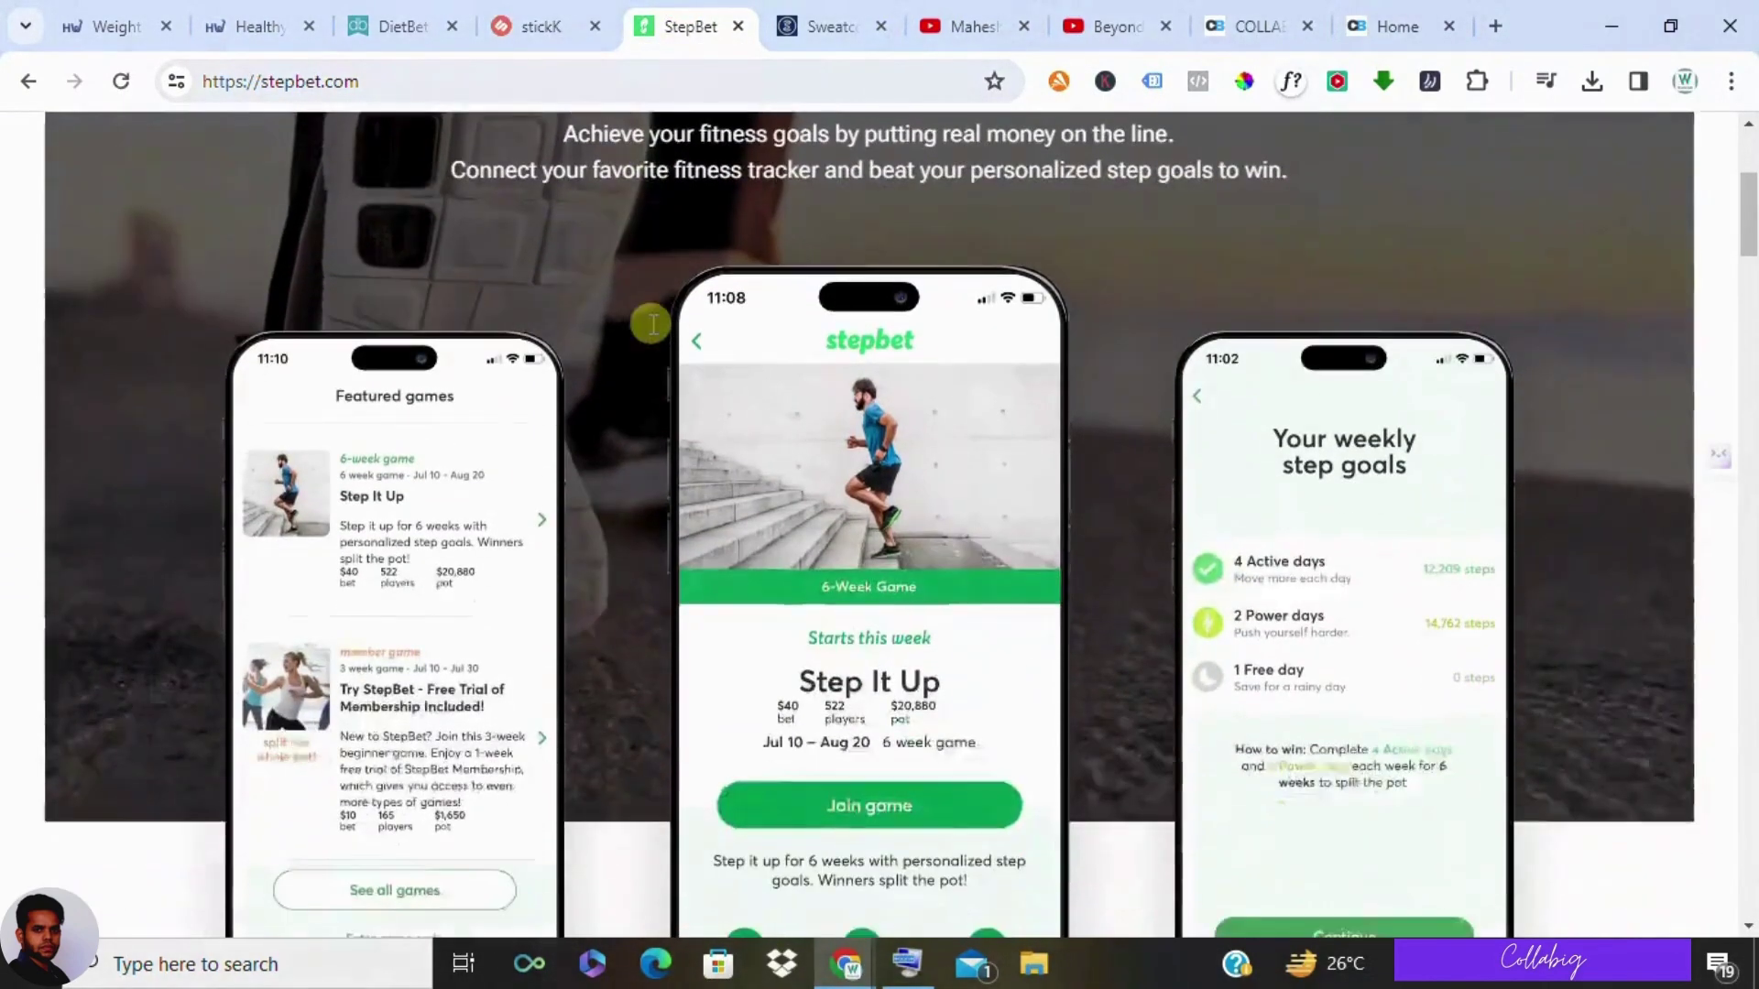
scroll(651, 320, down, 1)
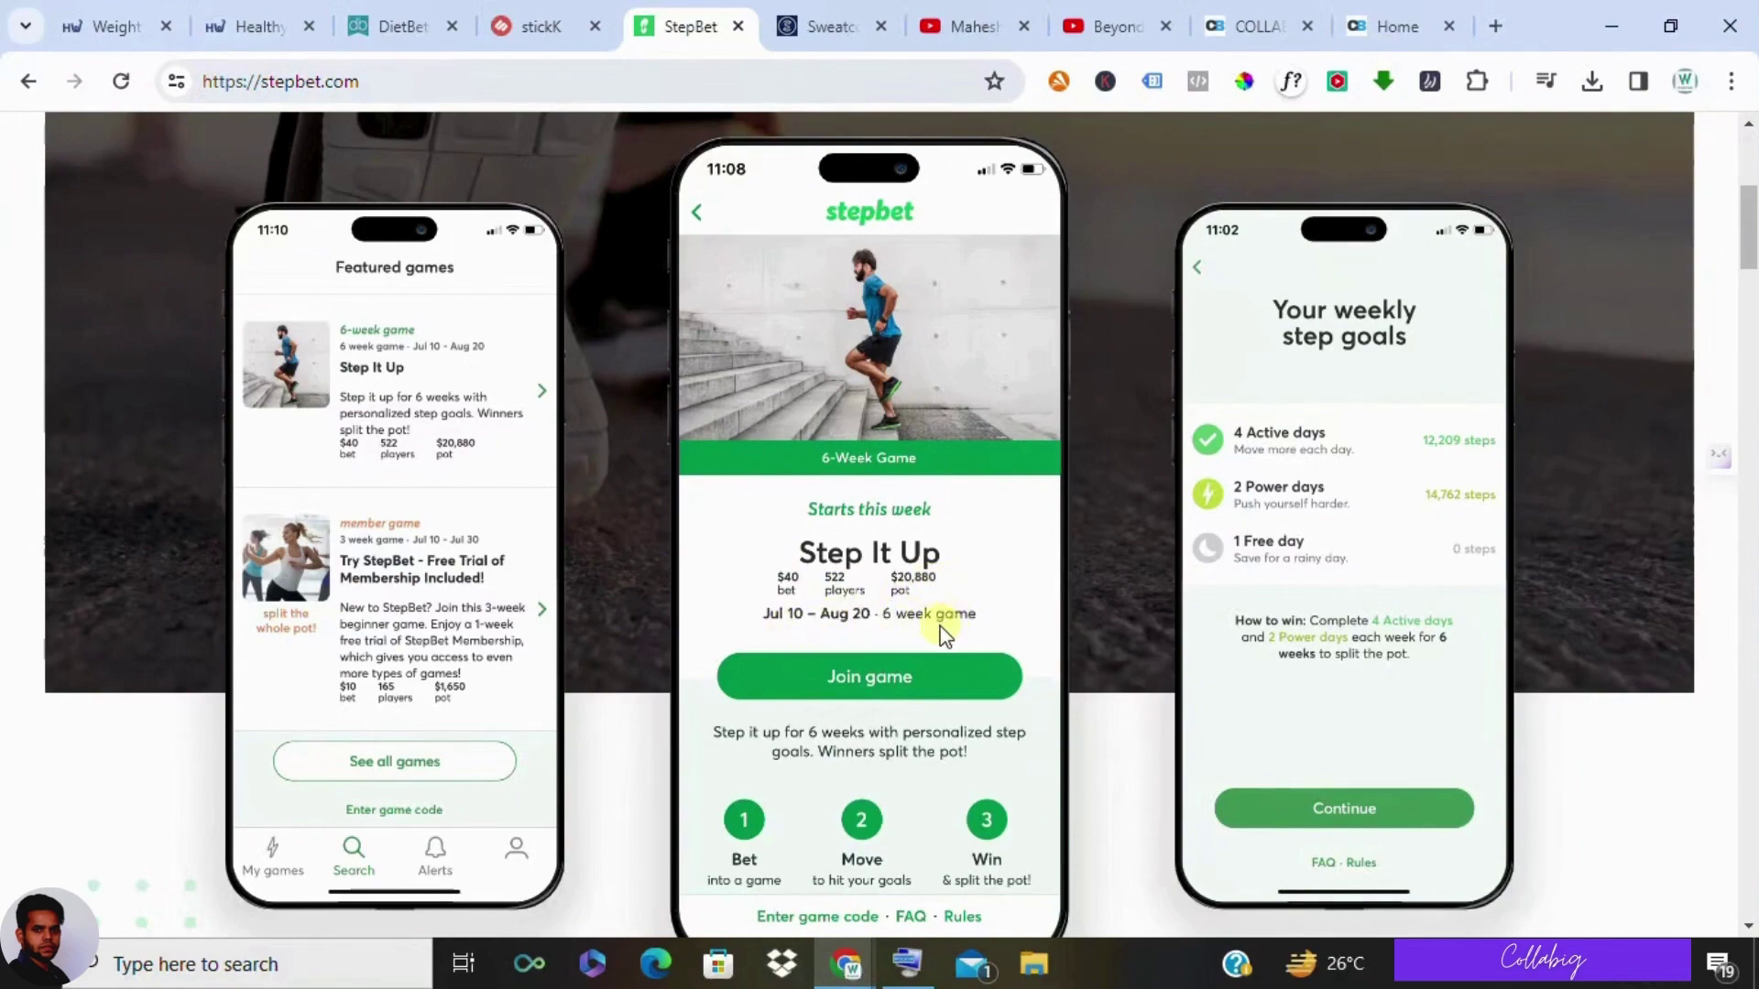
scroll(943, 636, down, 4)
scroll(944, 635, down, 4)
scroll(942, 636, down, 2)
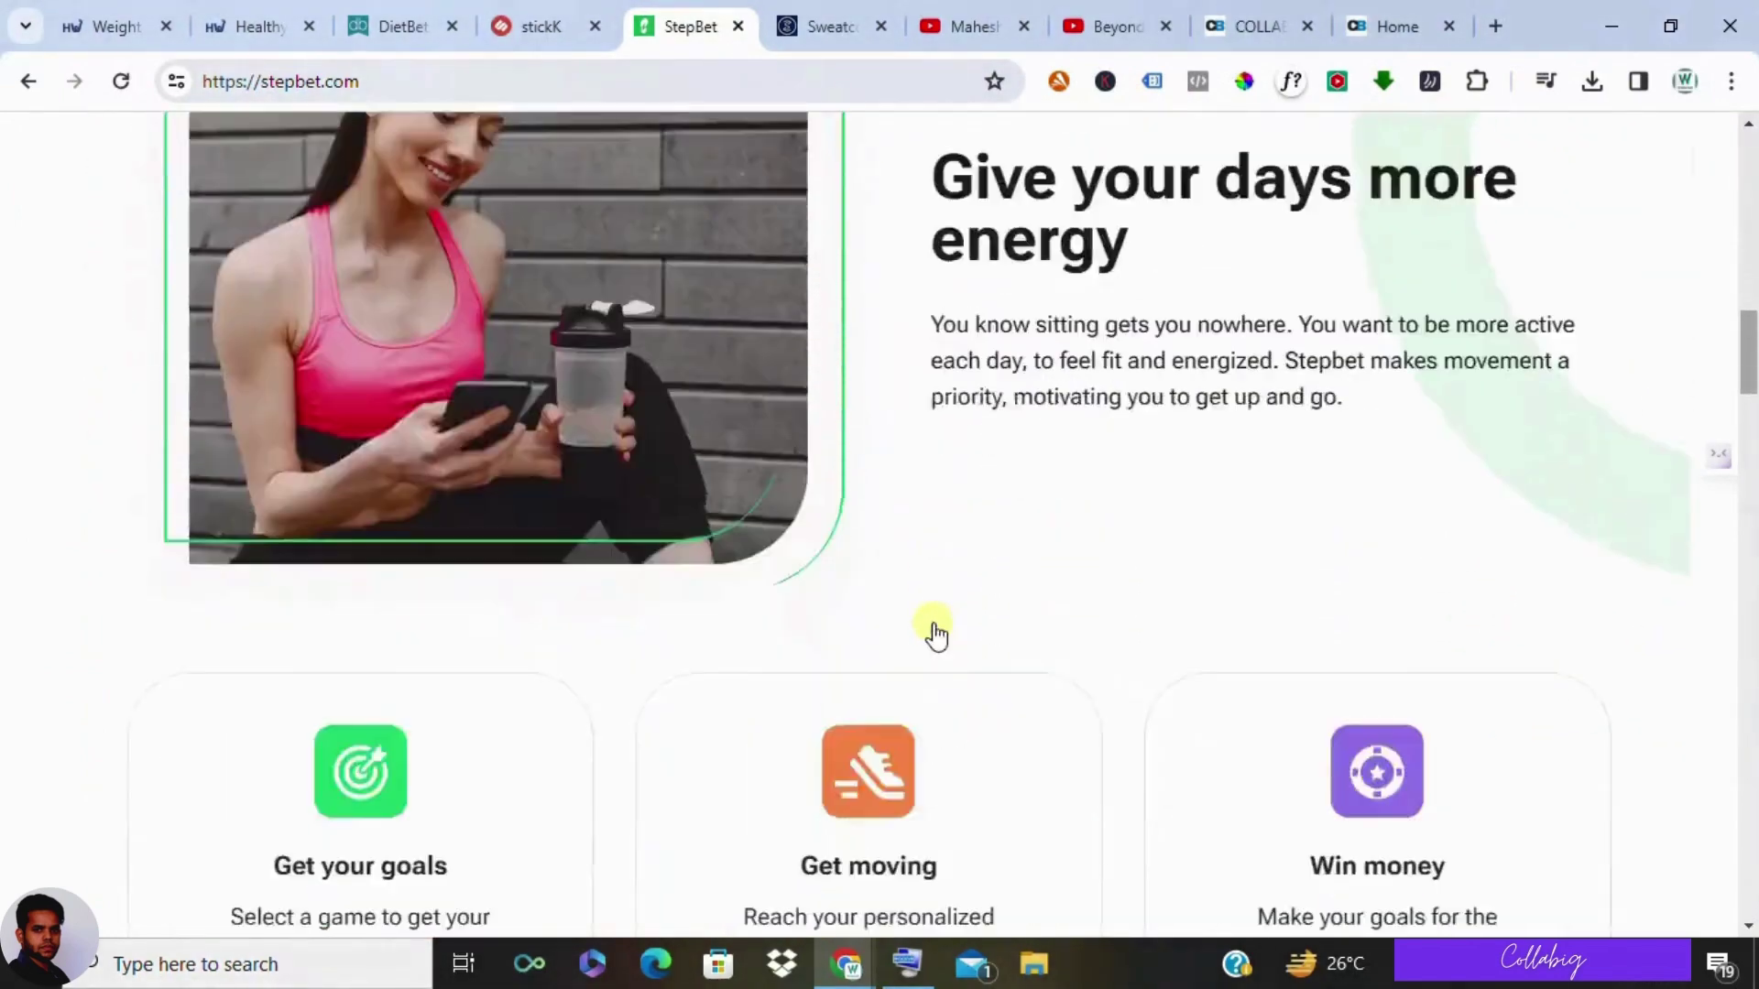
scroll(936, 631, down, 3)
scroll(935, 631, down, 1)
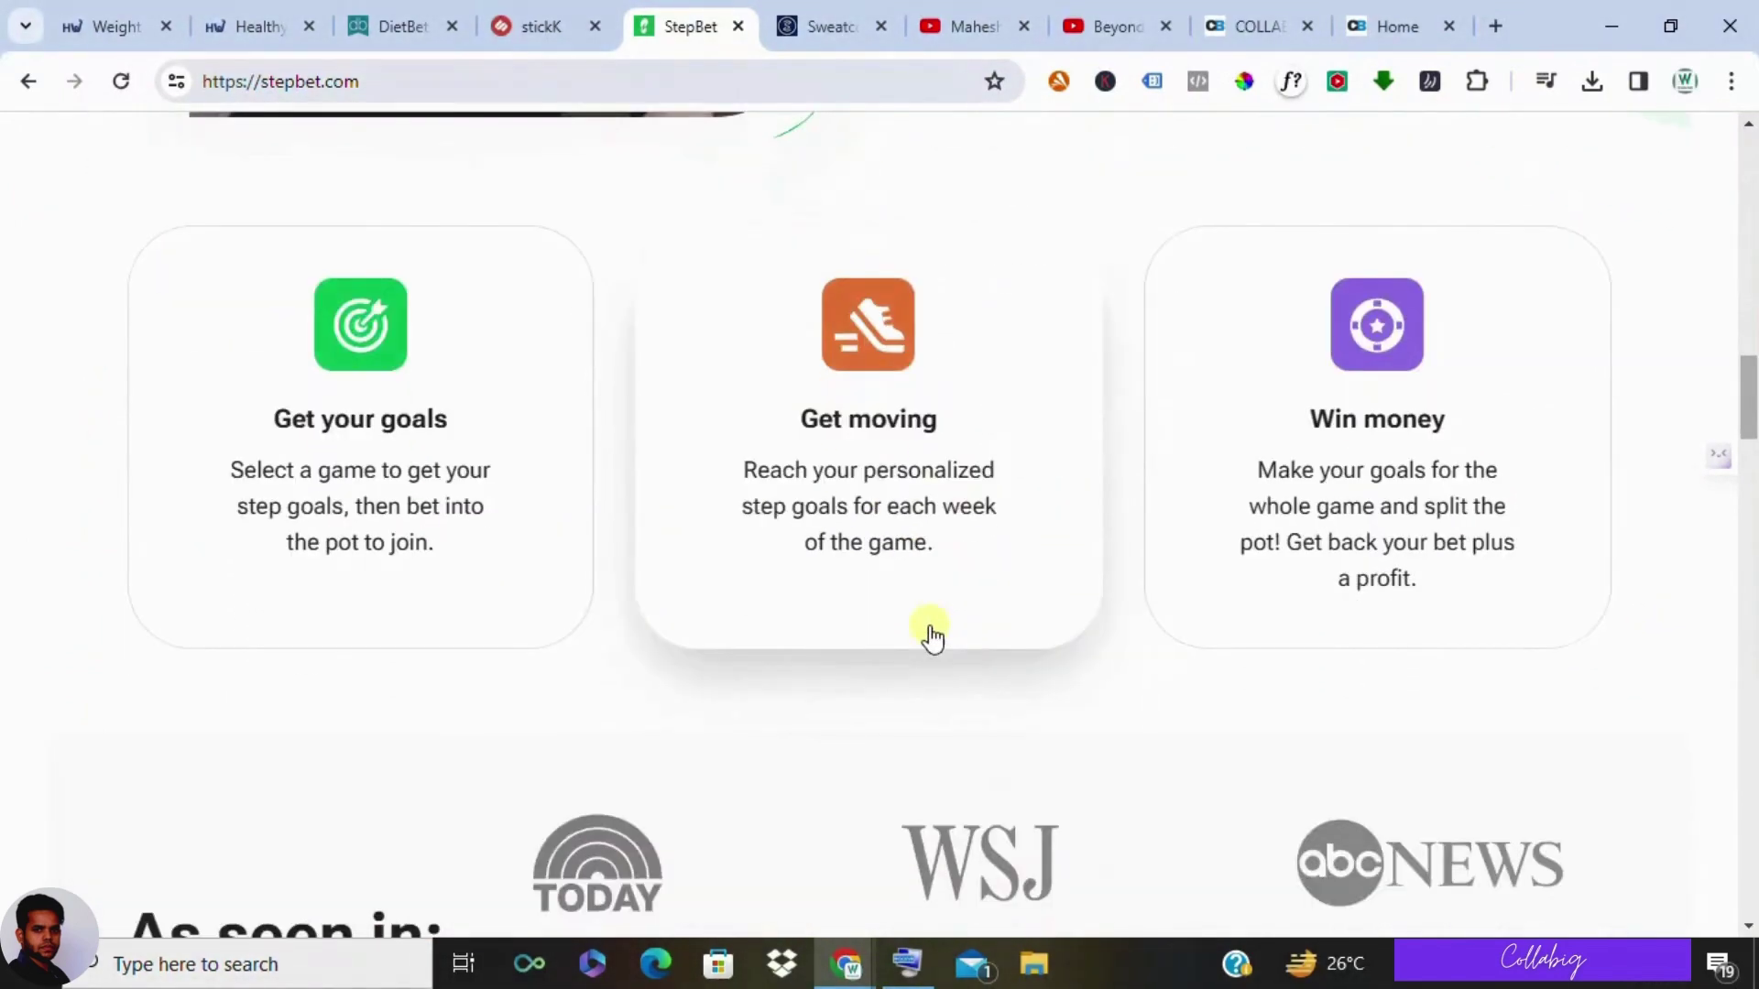
click(787, 26)
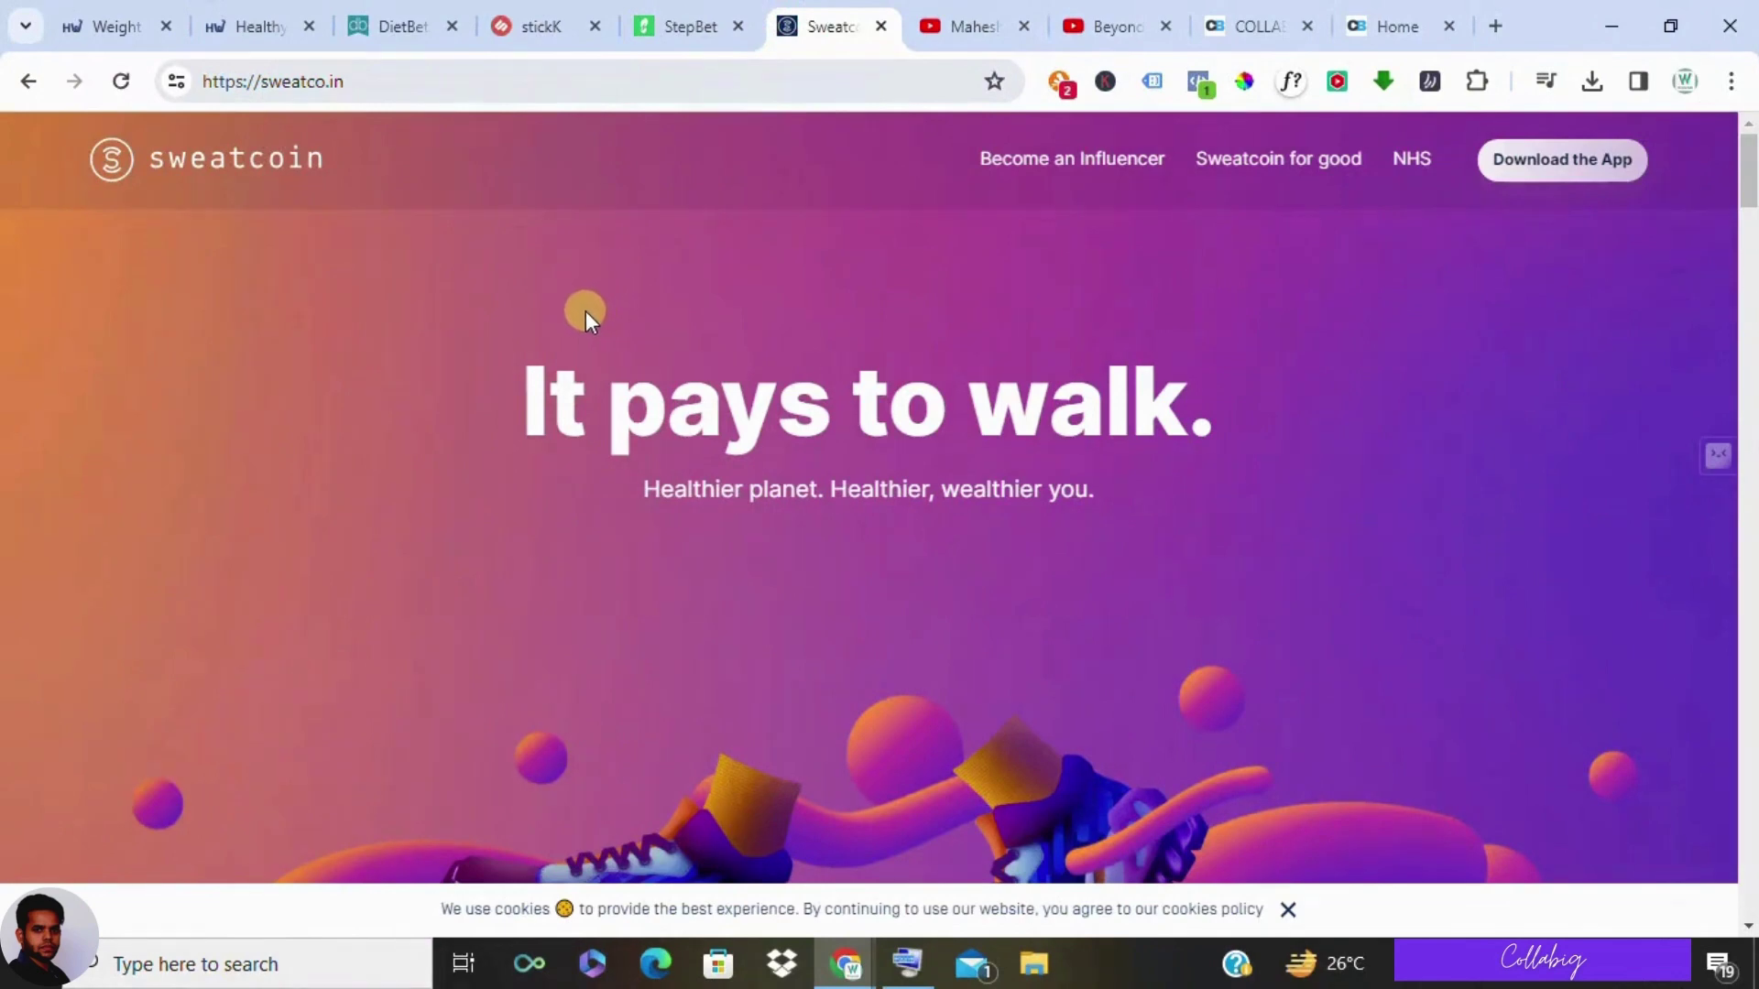
scroll(583, 313, down, 5)
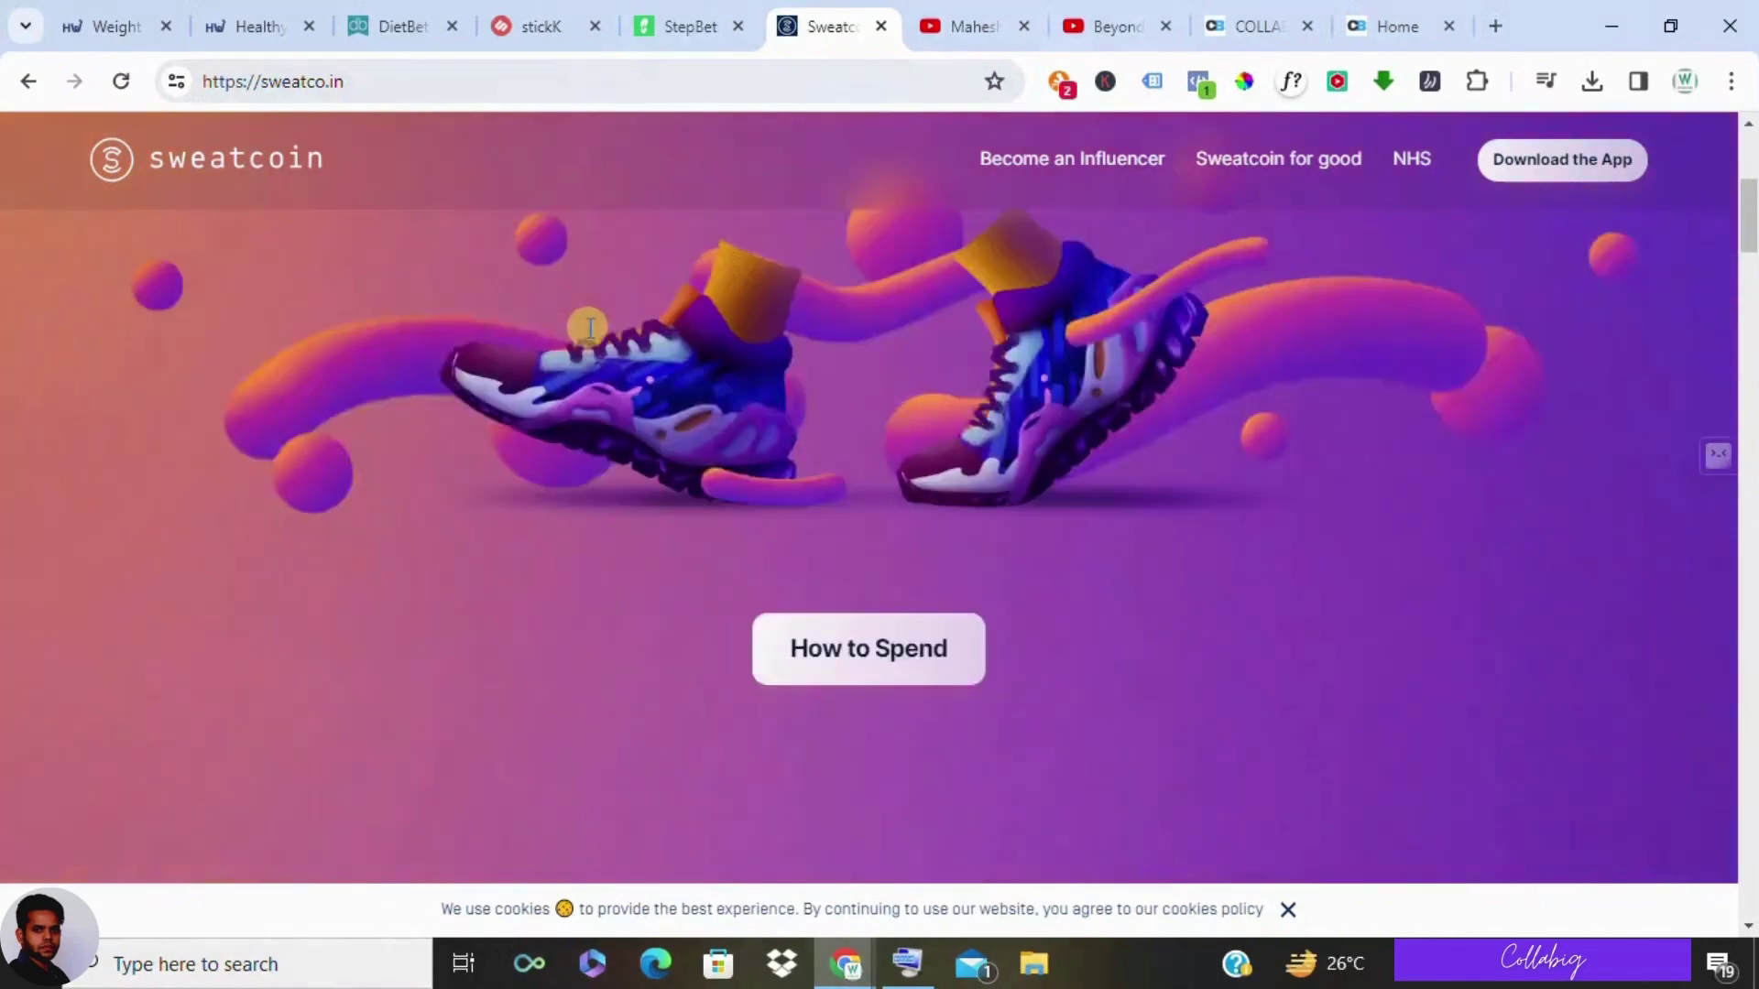
scroll(584, 349, down, 5)
scroll(585, 349, down, 2)
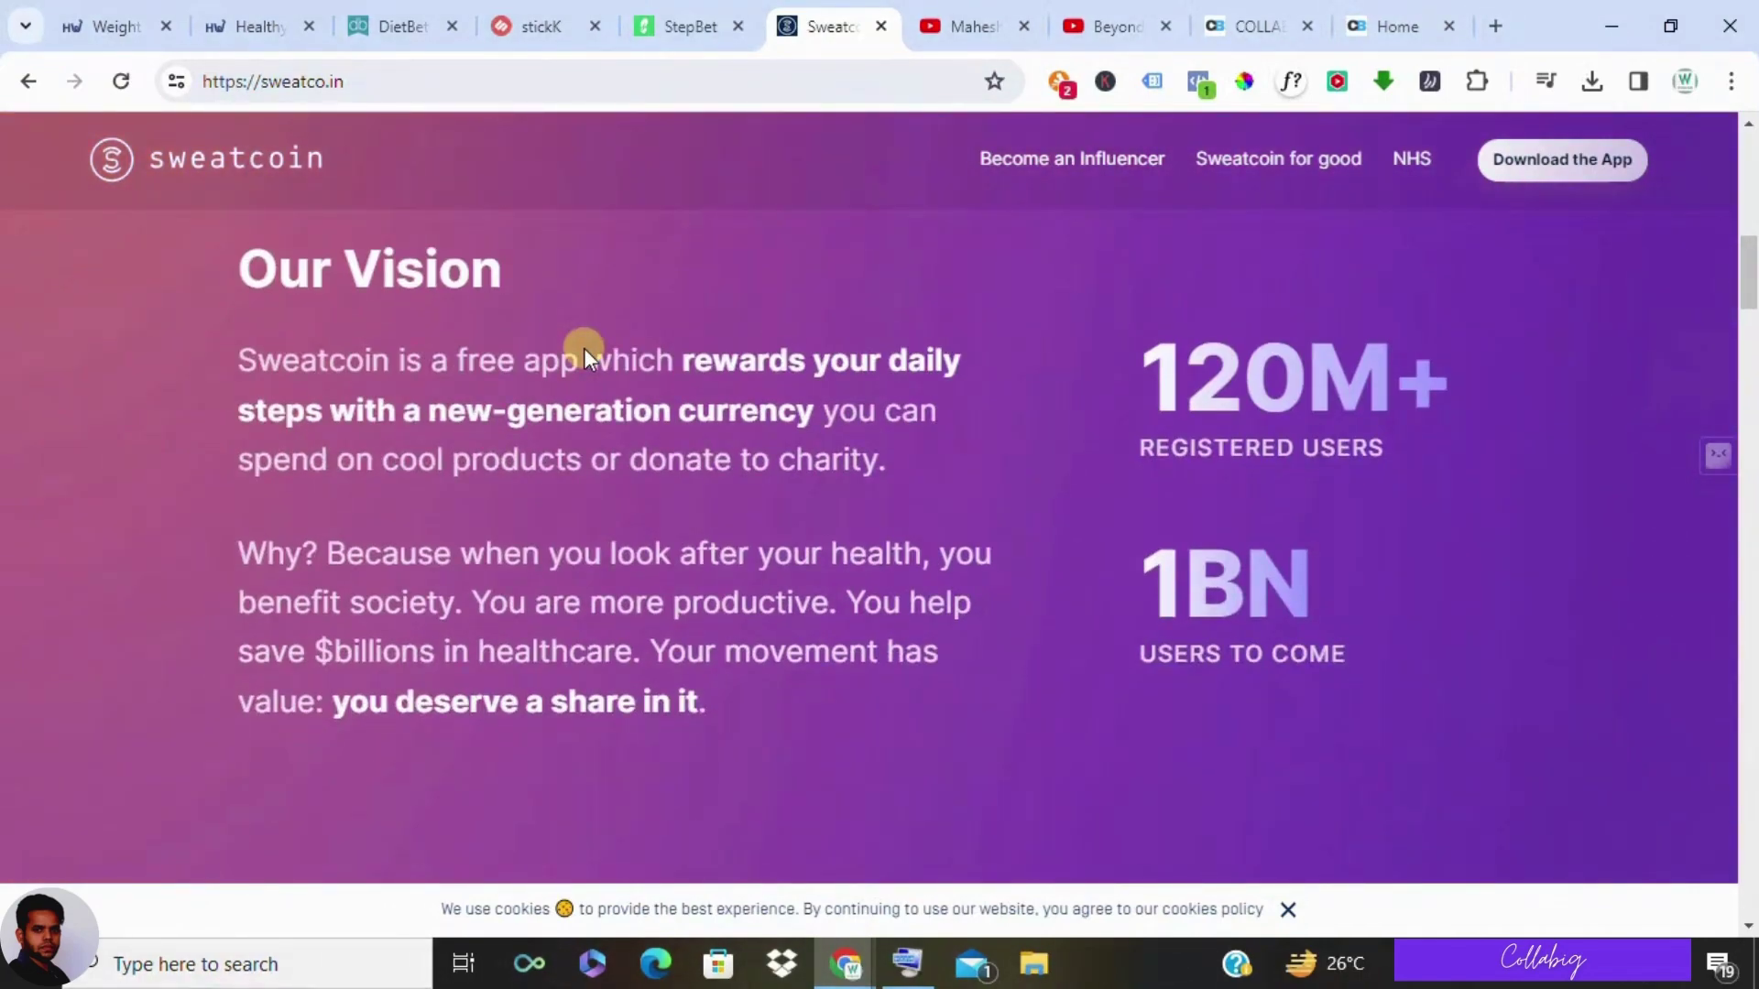
scroll(584, 348, down, 6)
scroll(582, 349, down, 4)
scroll(582, 350, down, 4)
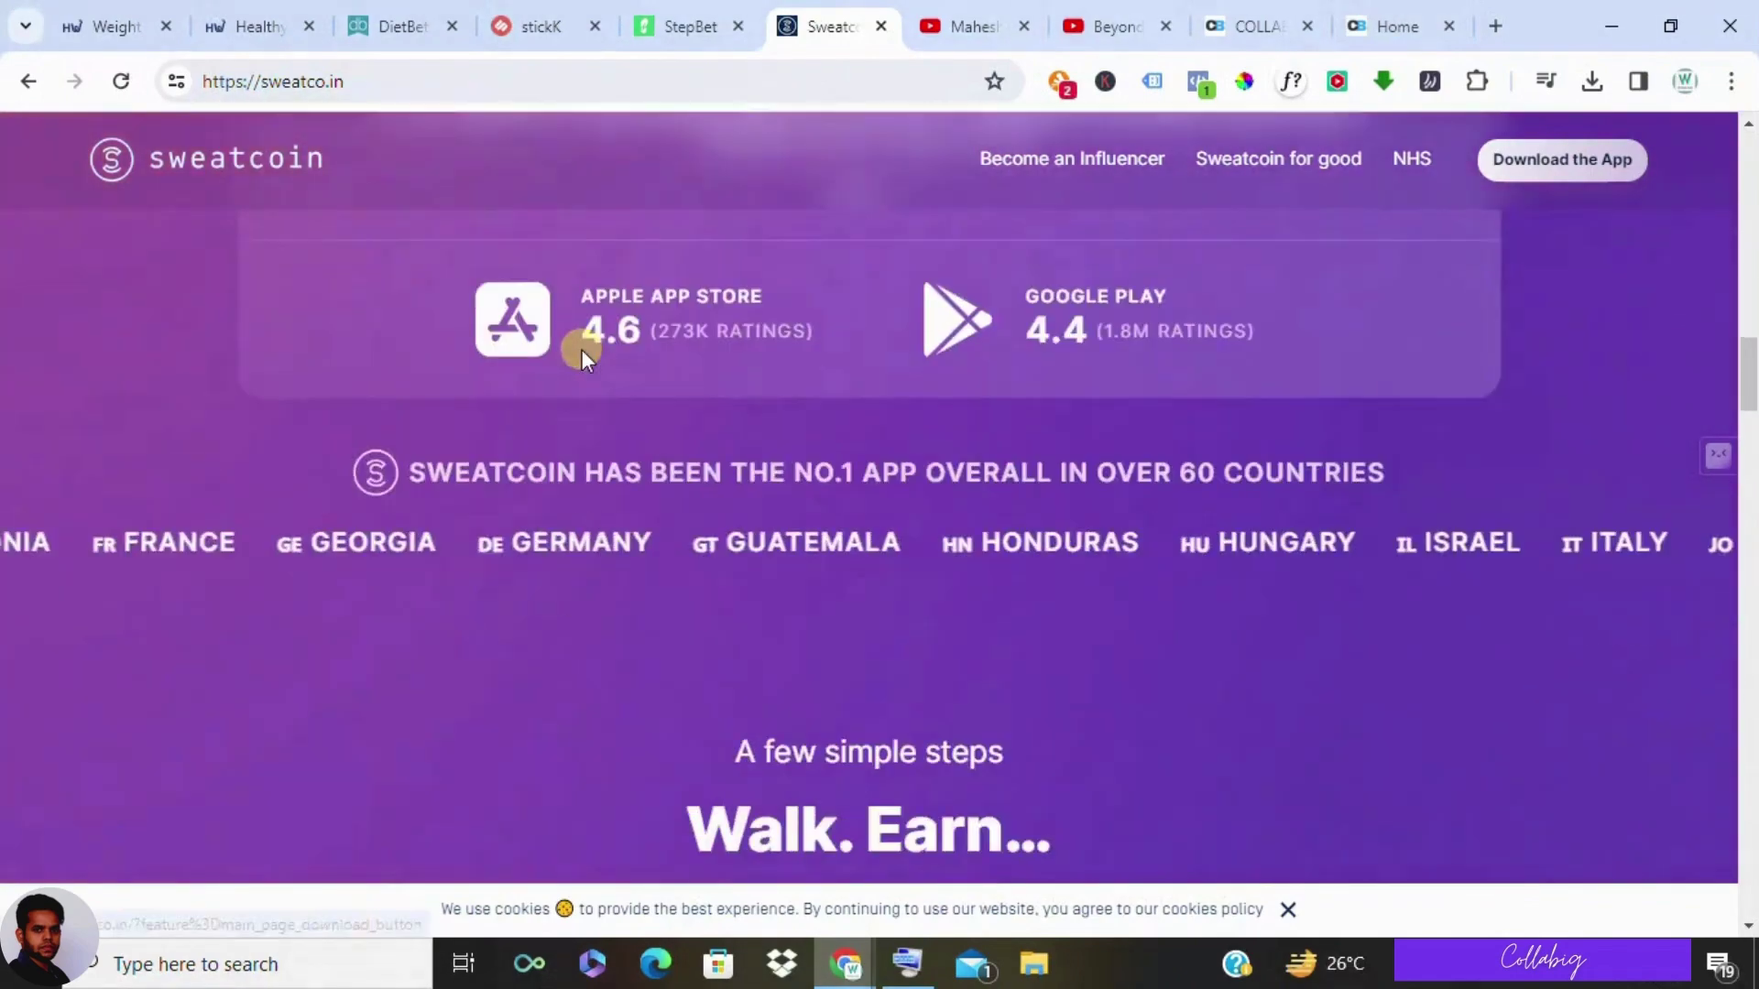
scroll(581, 350, down, 4)
scroll(579, 350, down, 2)
scroll(578, 351, down, 3)
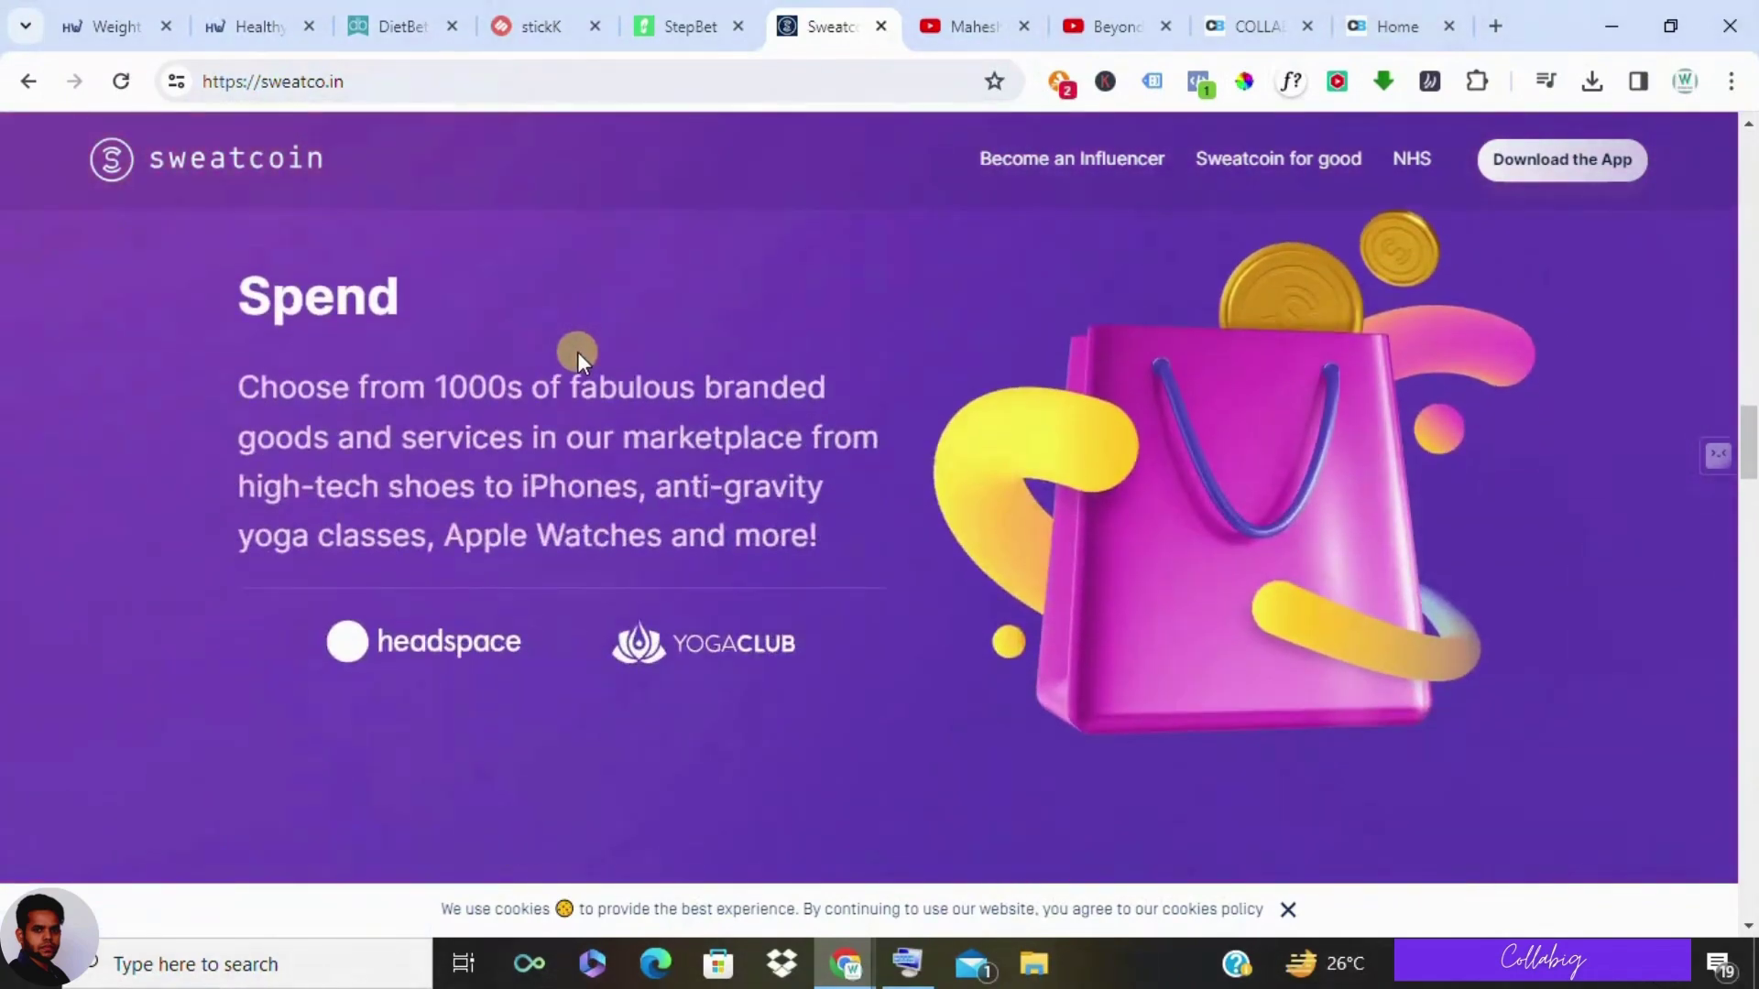
scroll(577, 352, down, 2)
scroll(578, 352, down, 5)
scroll(576, 353, down, 2)
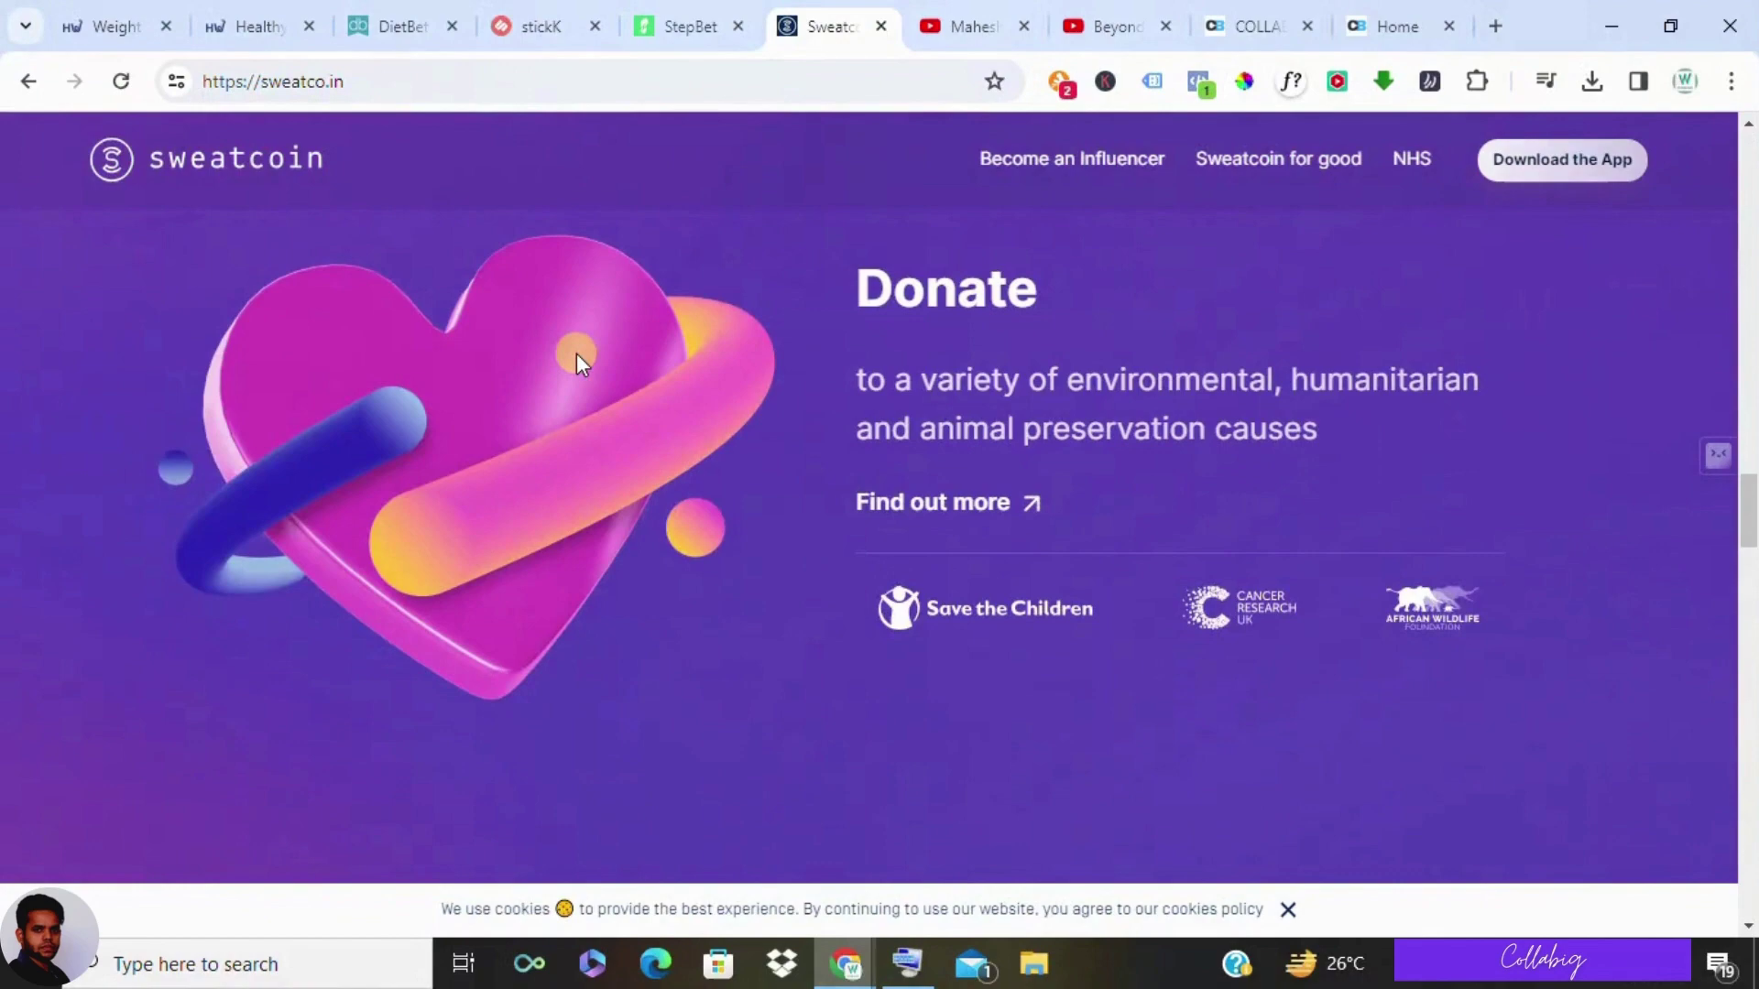
scroll(577, 354, down, 4)
scroll(570, 352, up, 8)
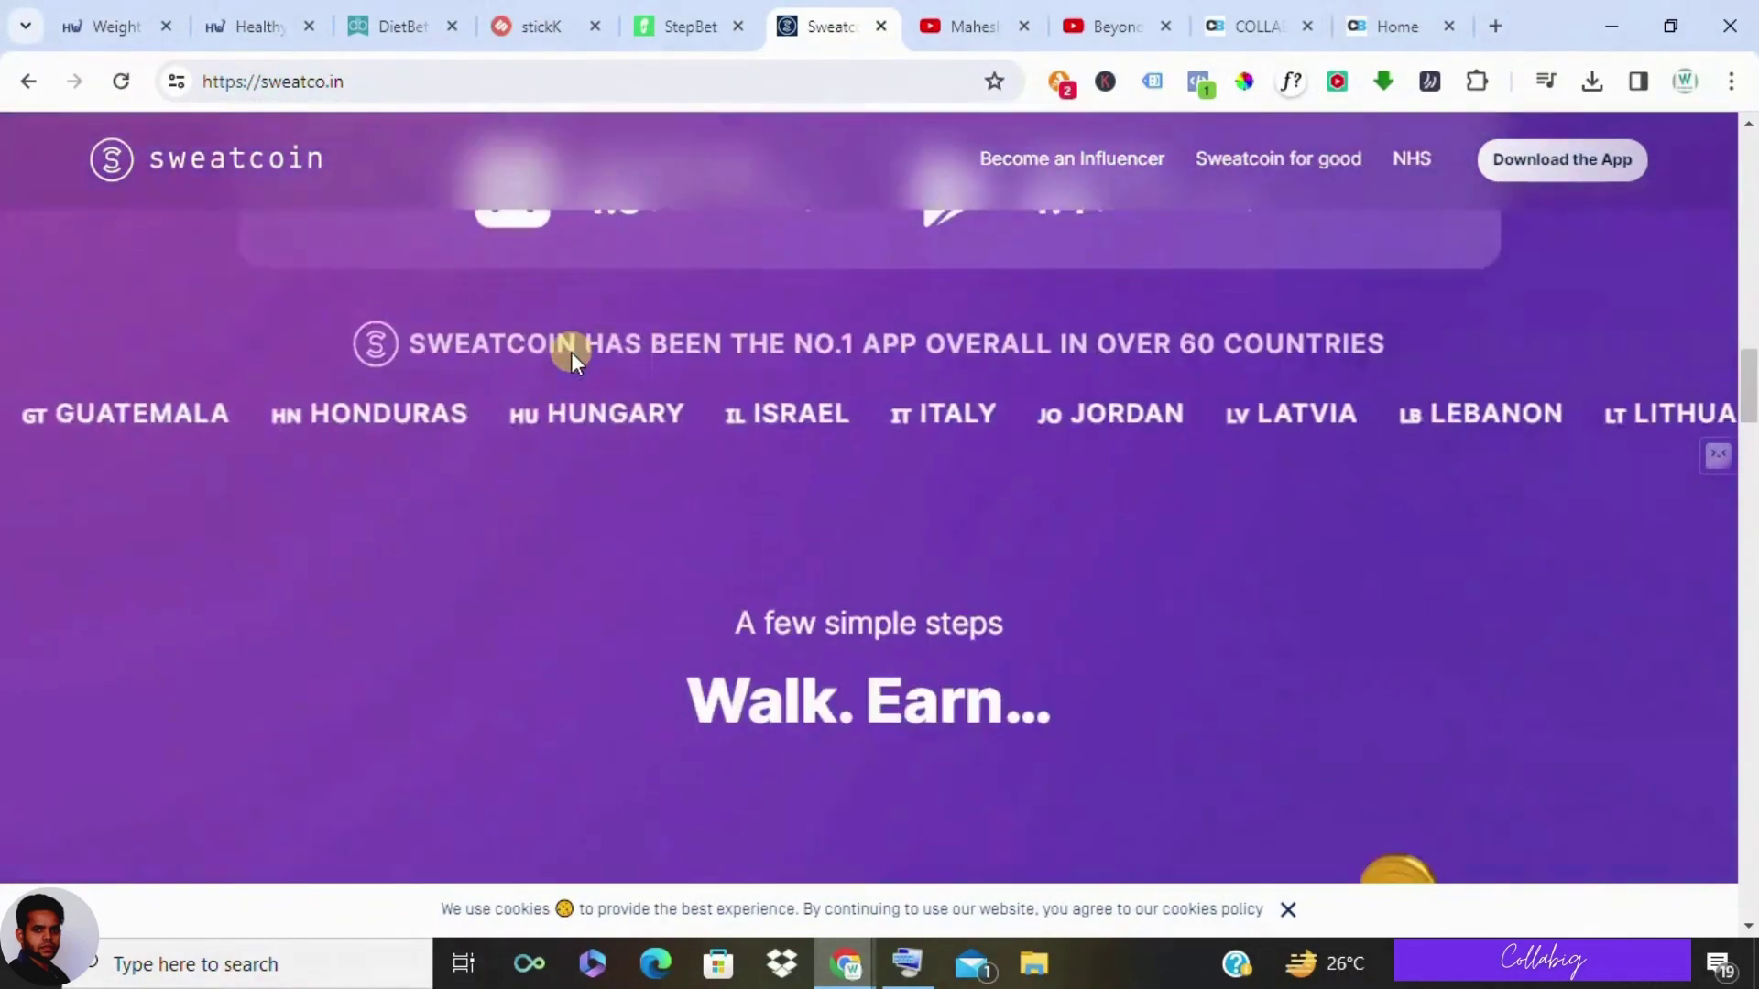
scroll(570, 353, up, 10)
scroll(571, 353, up, 5)
Cycle back through the StepBet, stickK and HealthyWage tabs, ending on the HealthyWage homepage.
click(673, 26)
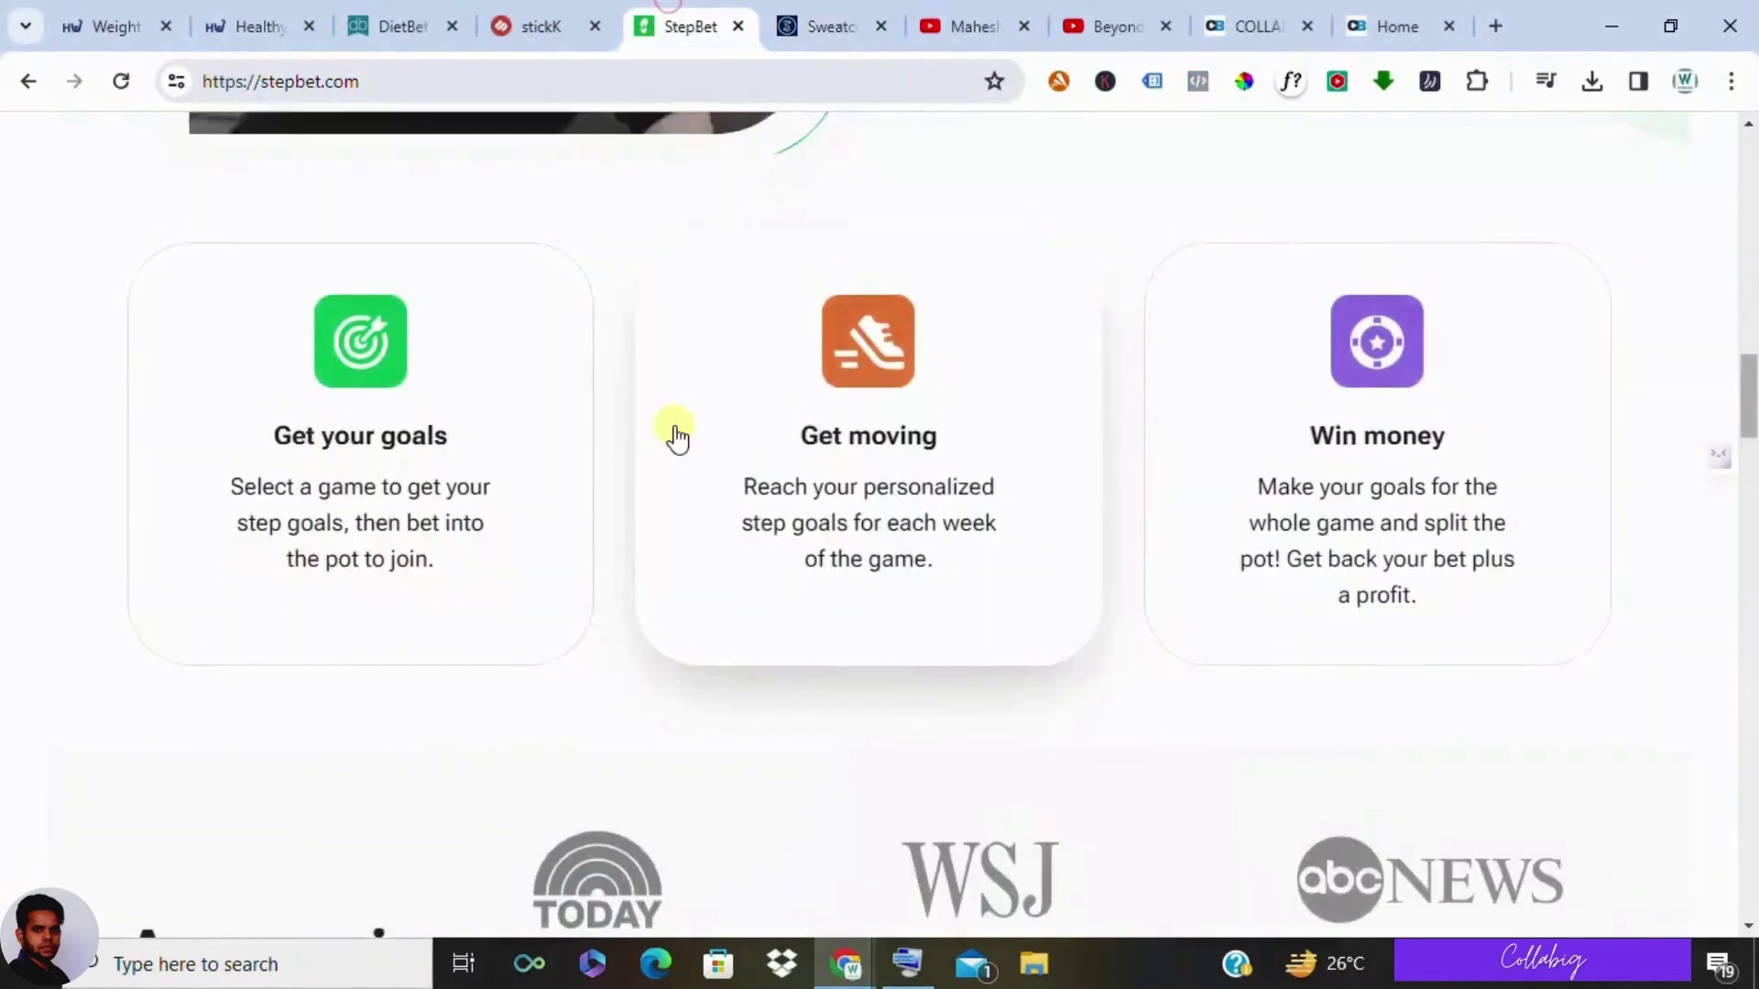
scroll(674, 434, up, 8)
click(540, 26)
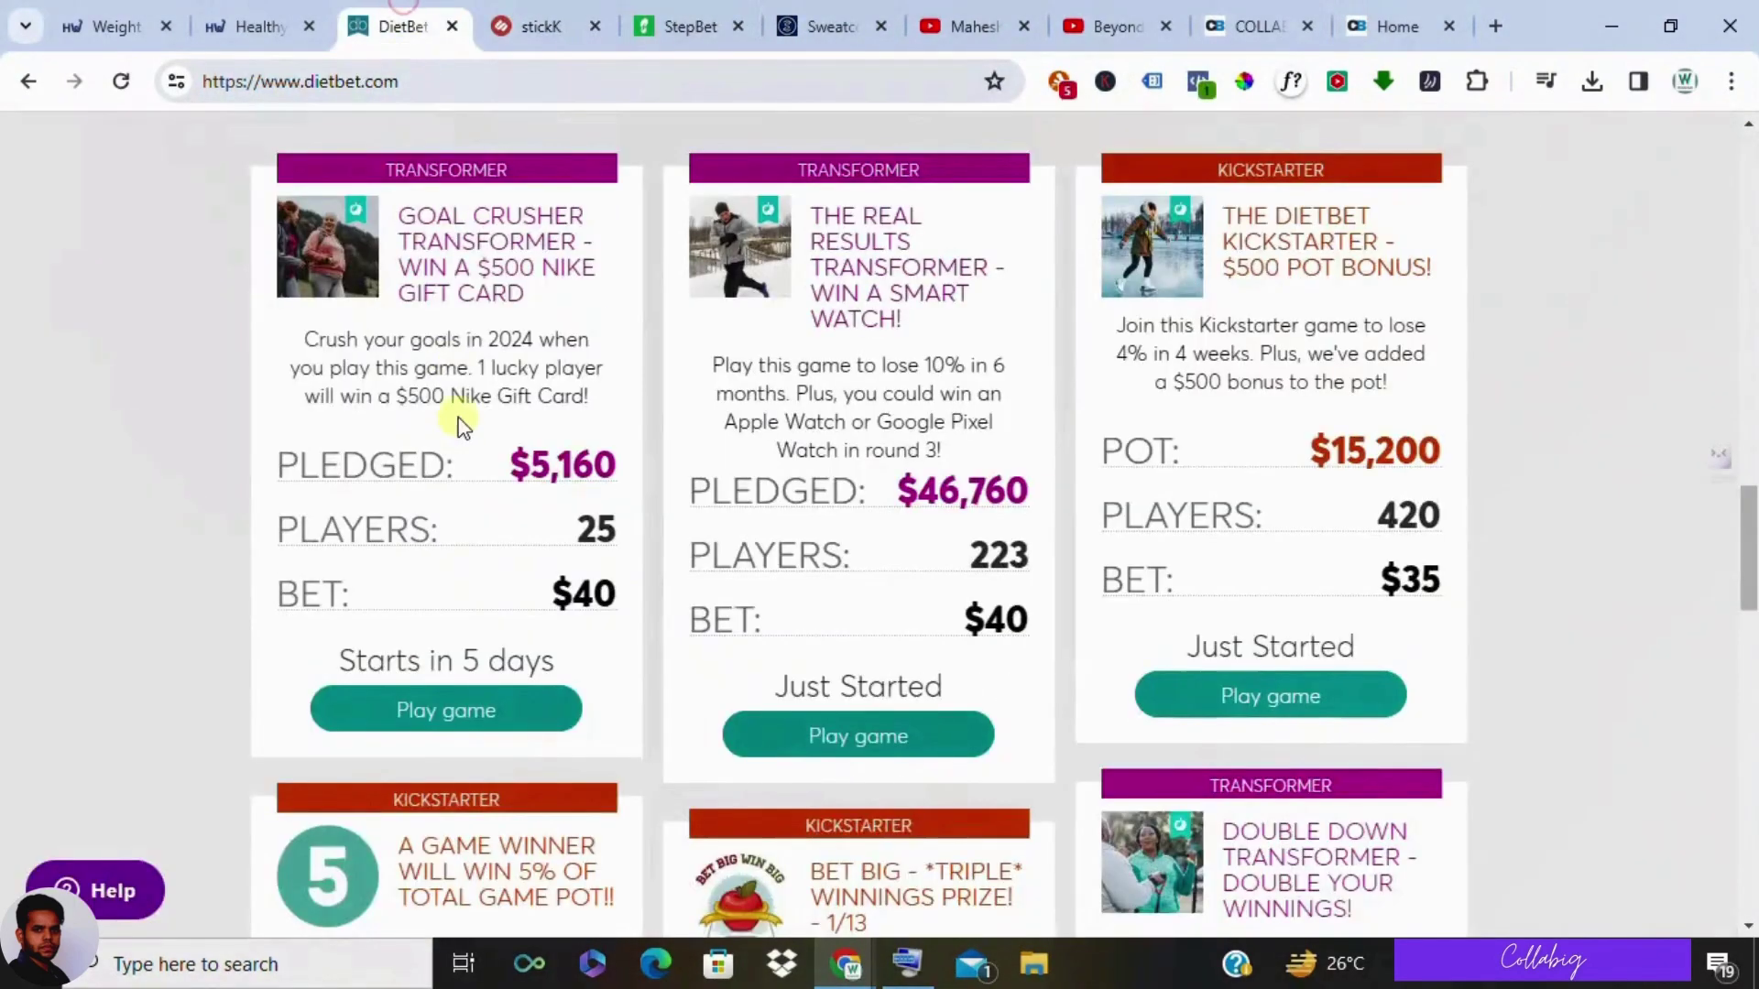
scroll(460, 423, up, 10)
click(254, 26)
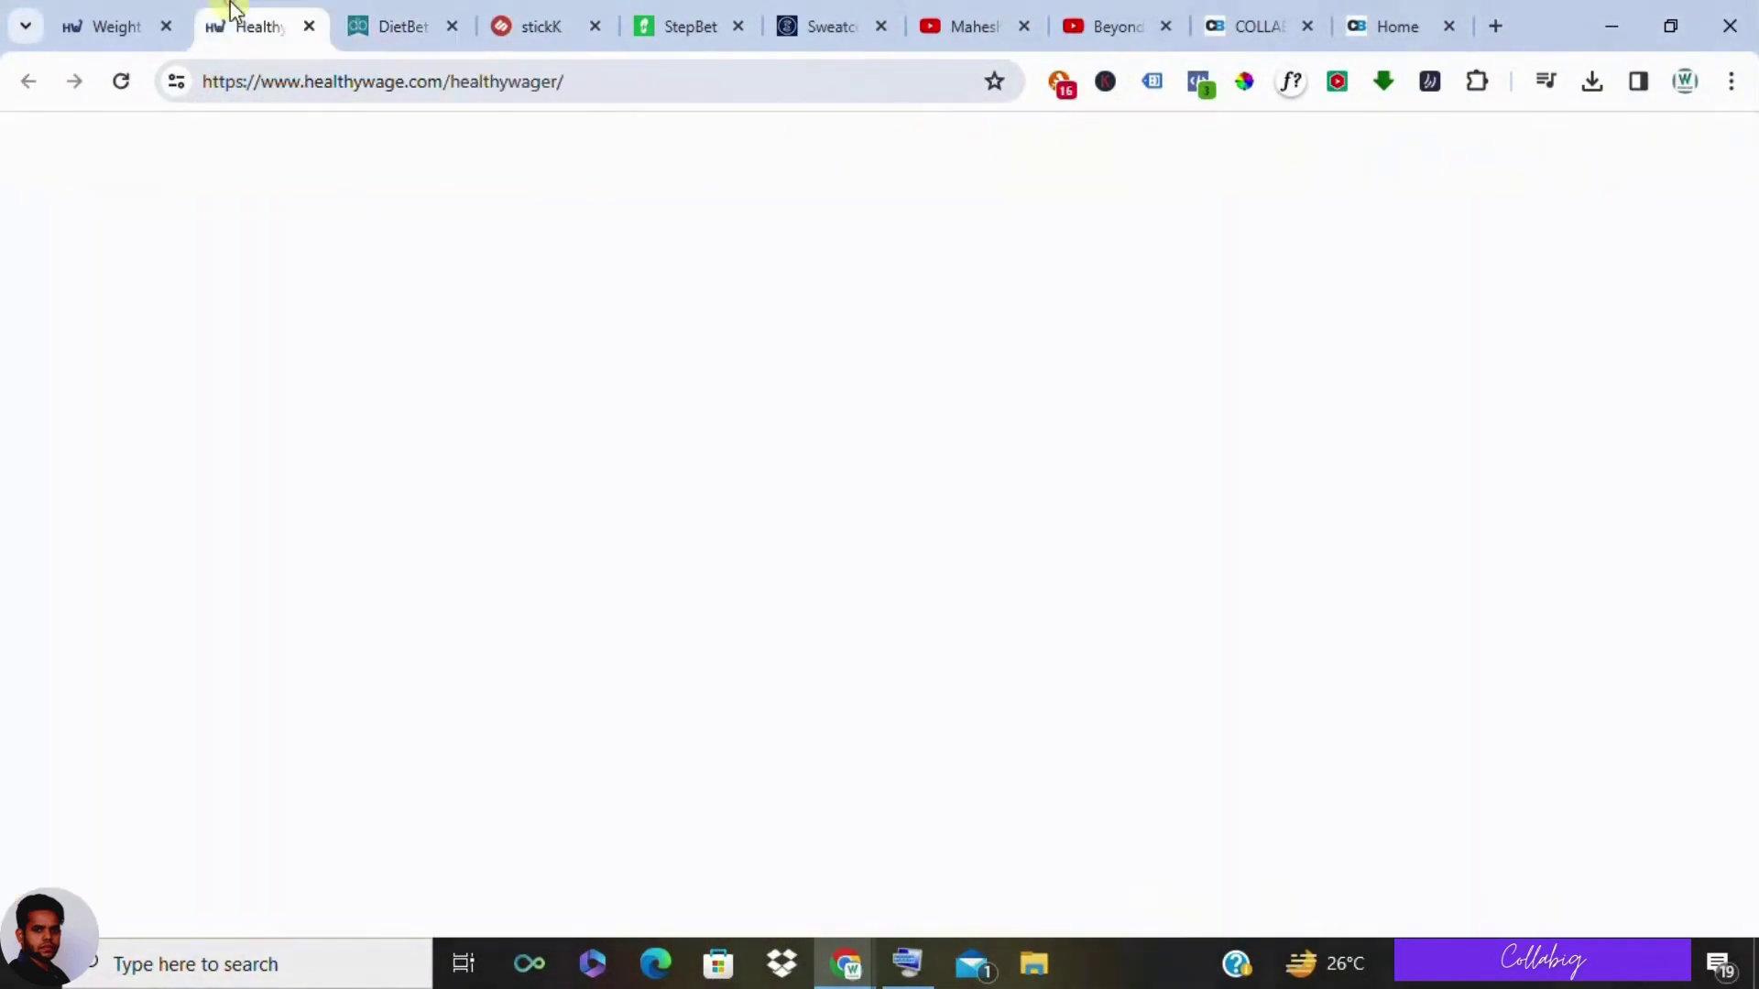
click(116, 27)
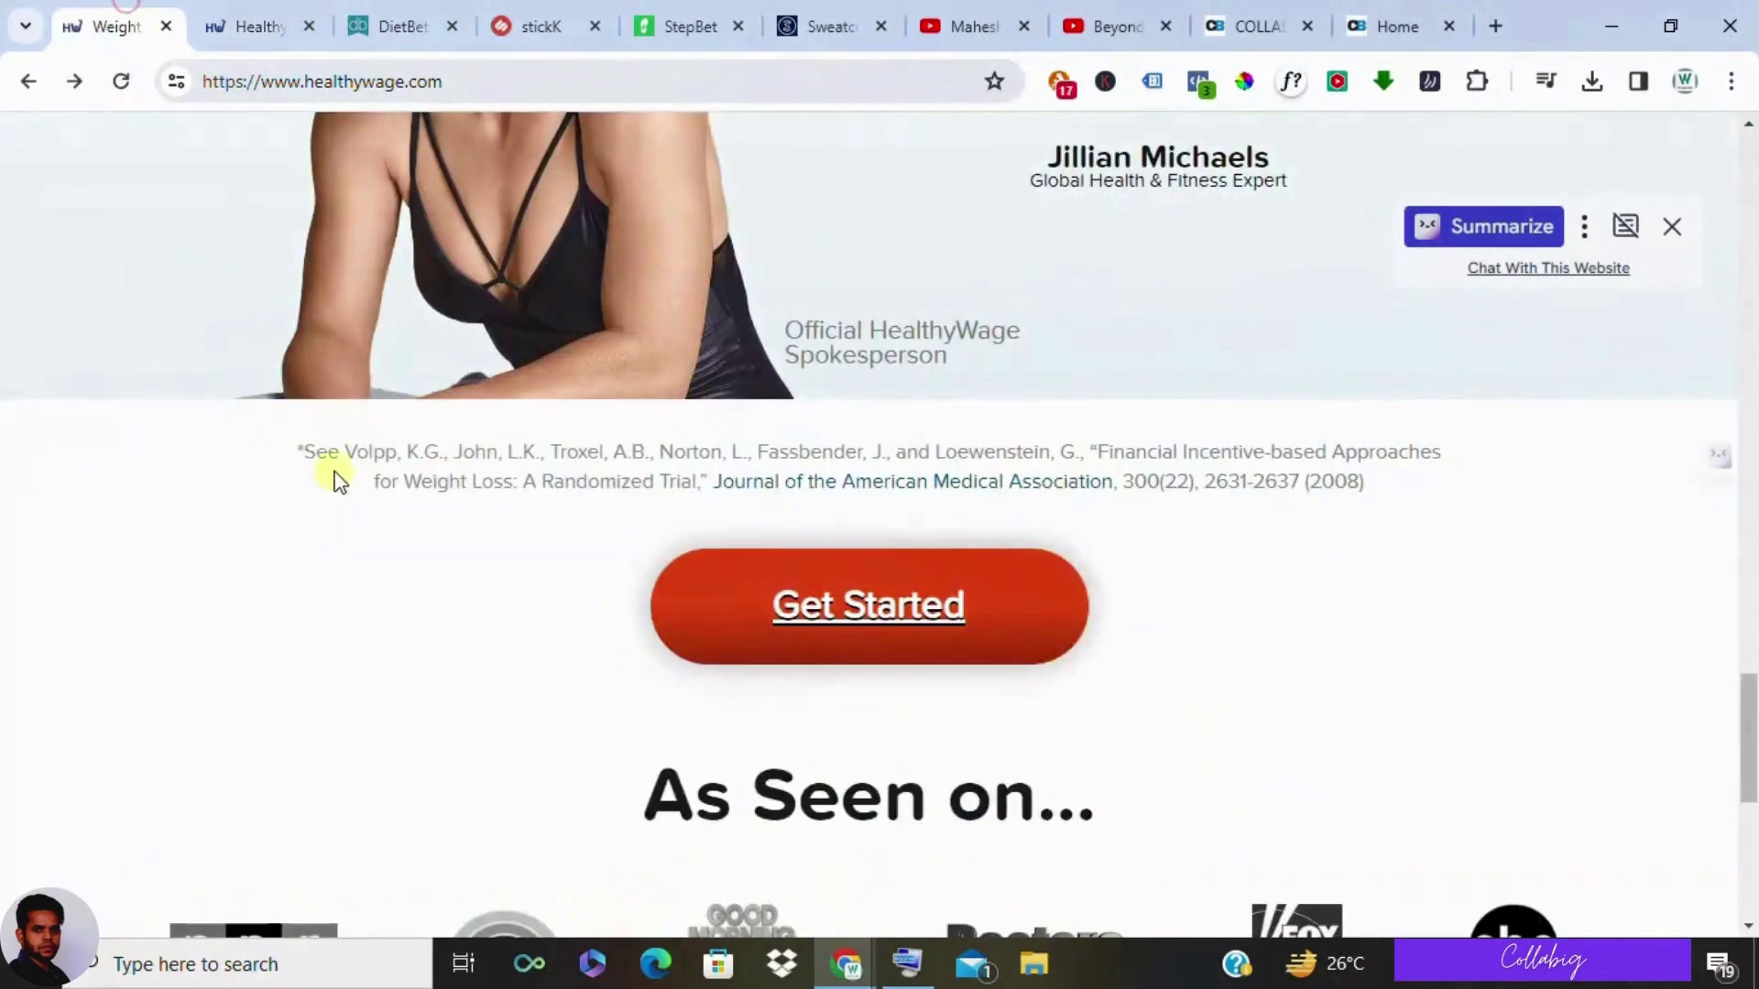
scroll(340, 482, up, 10)
scroll(340, 481, up, 2)
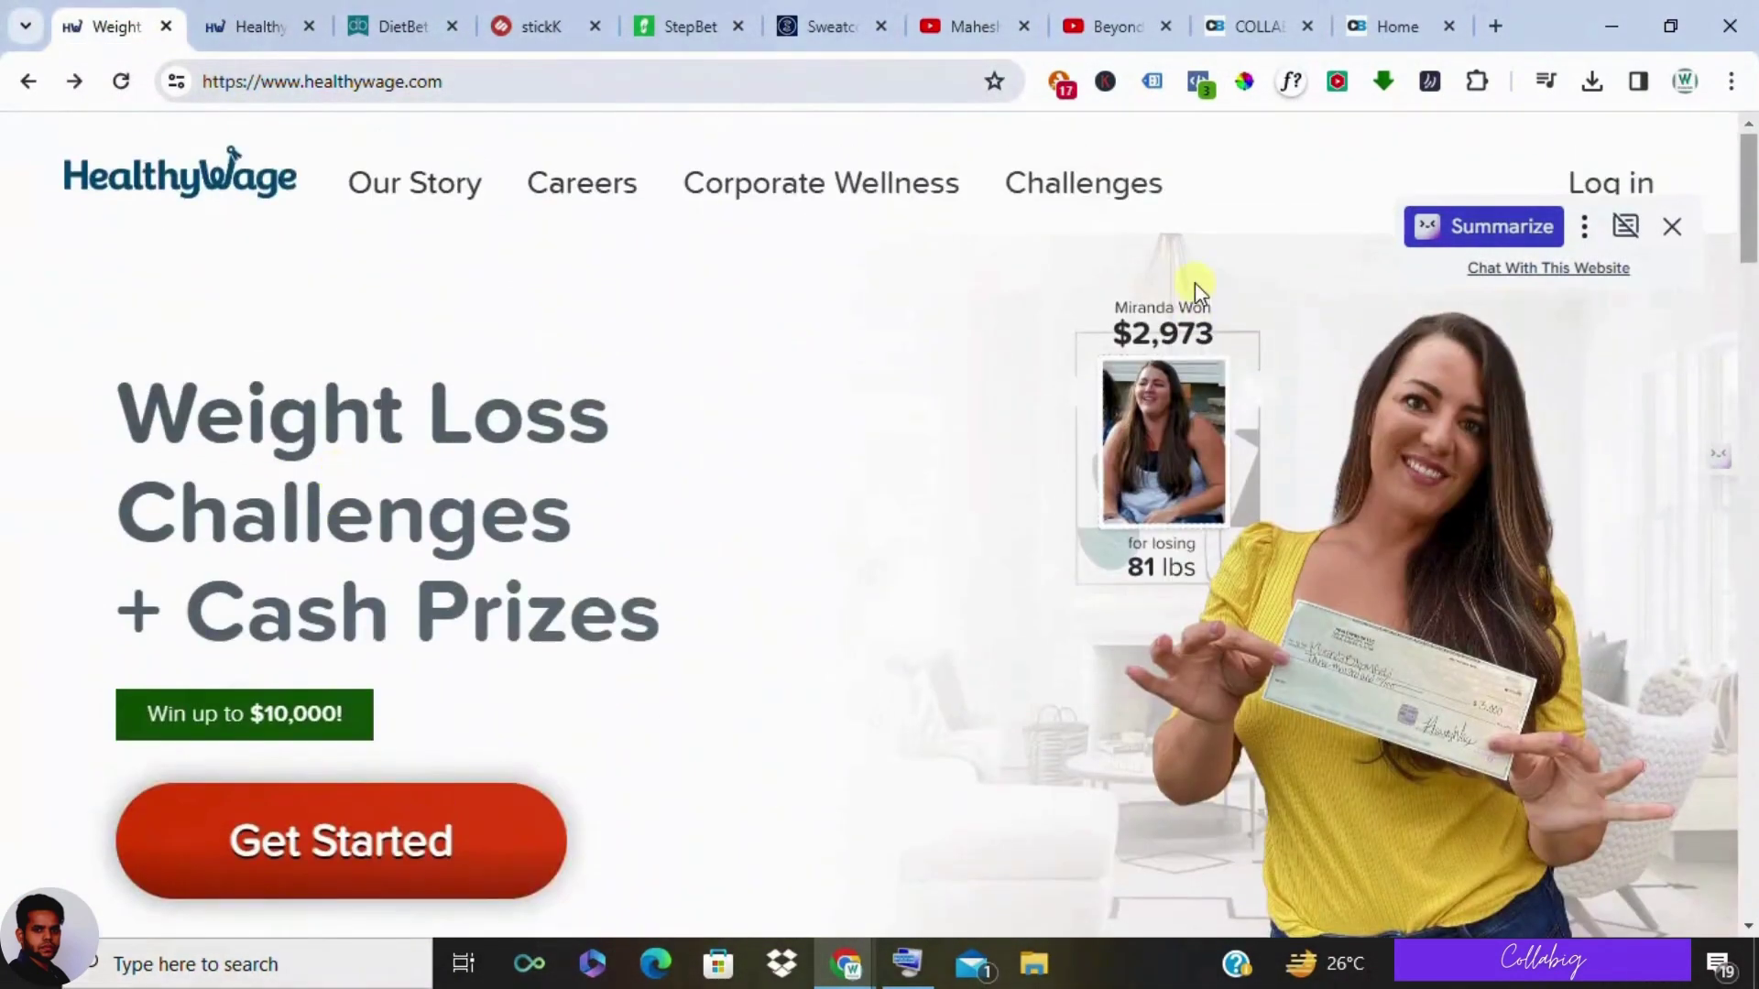
Revisit the Beyond ChatGPT video description, then return to the CollaBig courses page.
click(1113, 26)
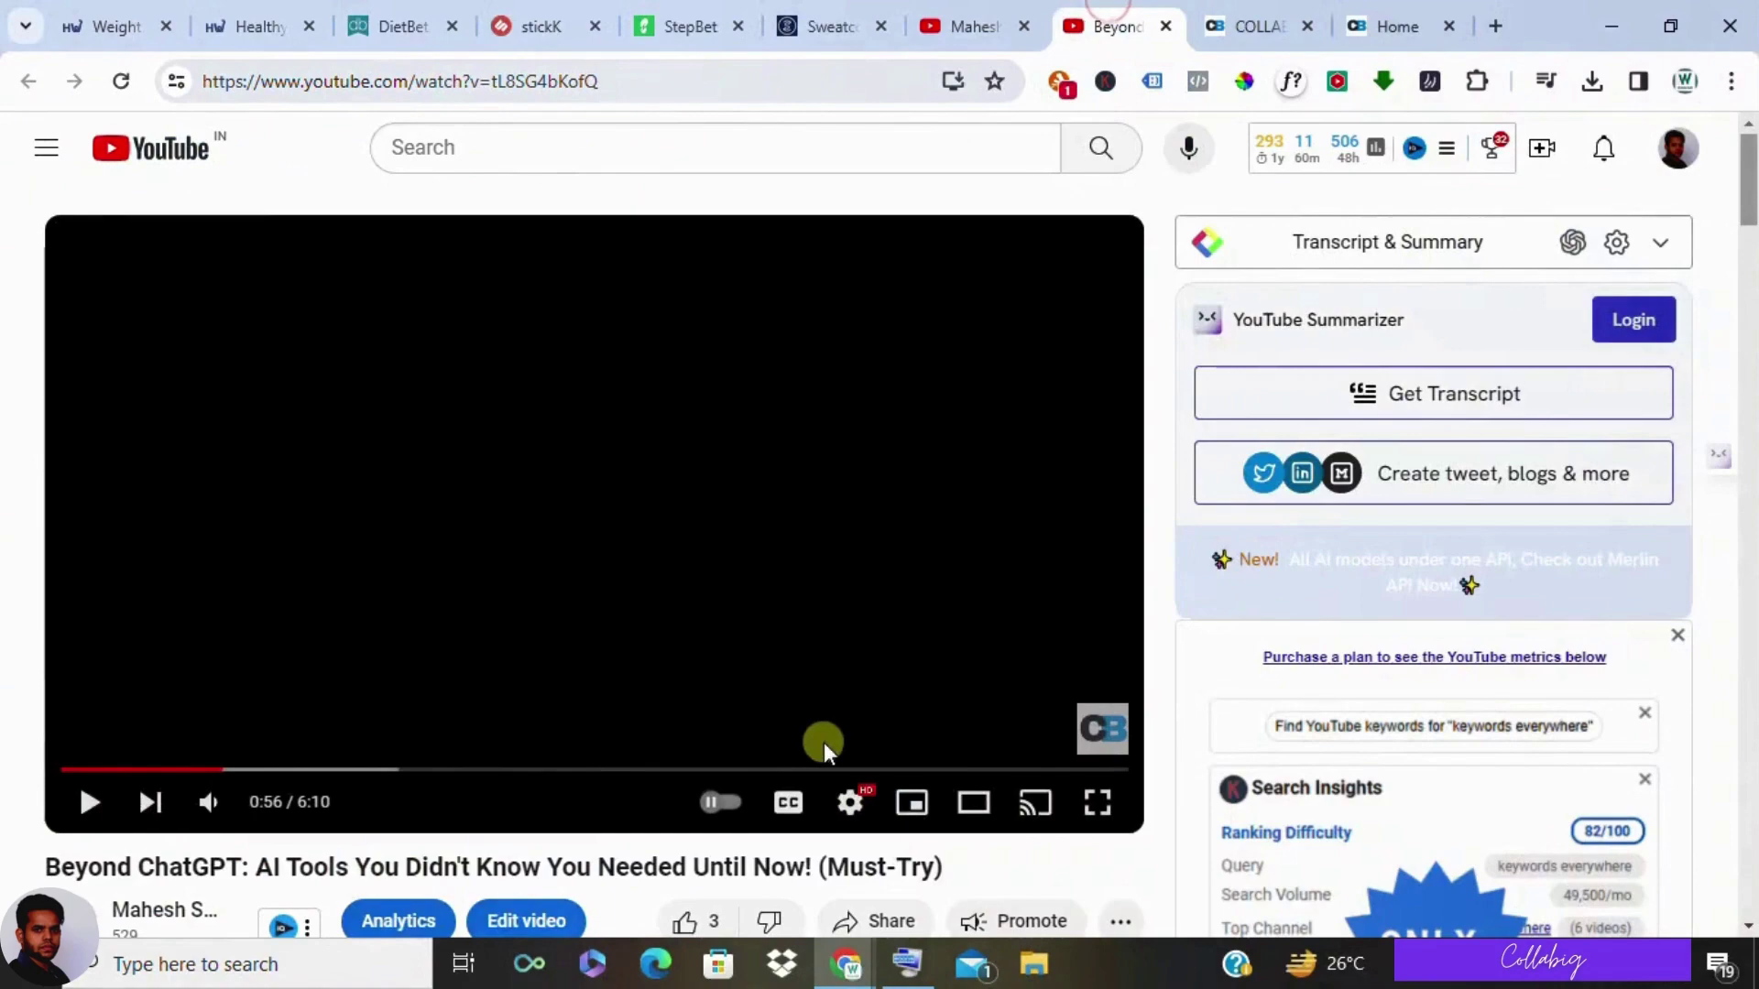
scroll(826, 715, down, 4)
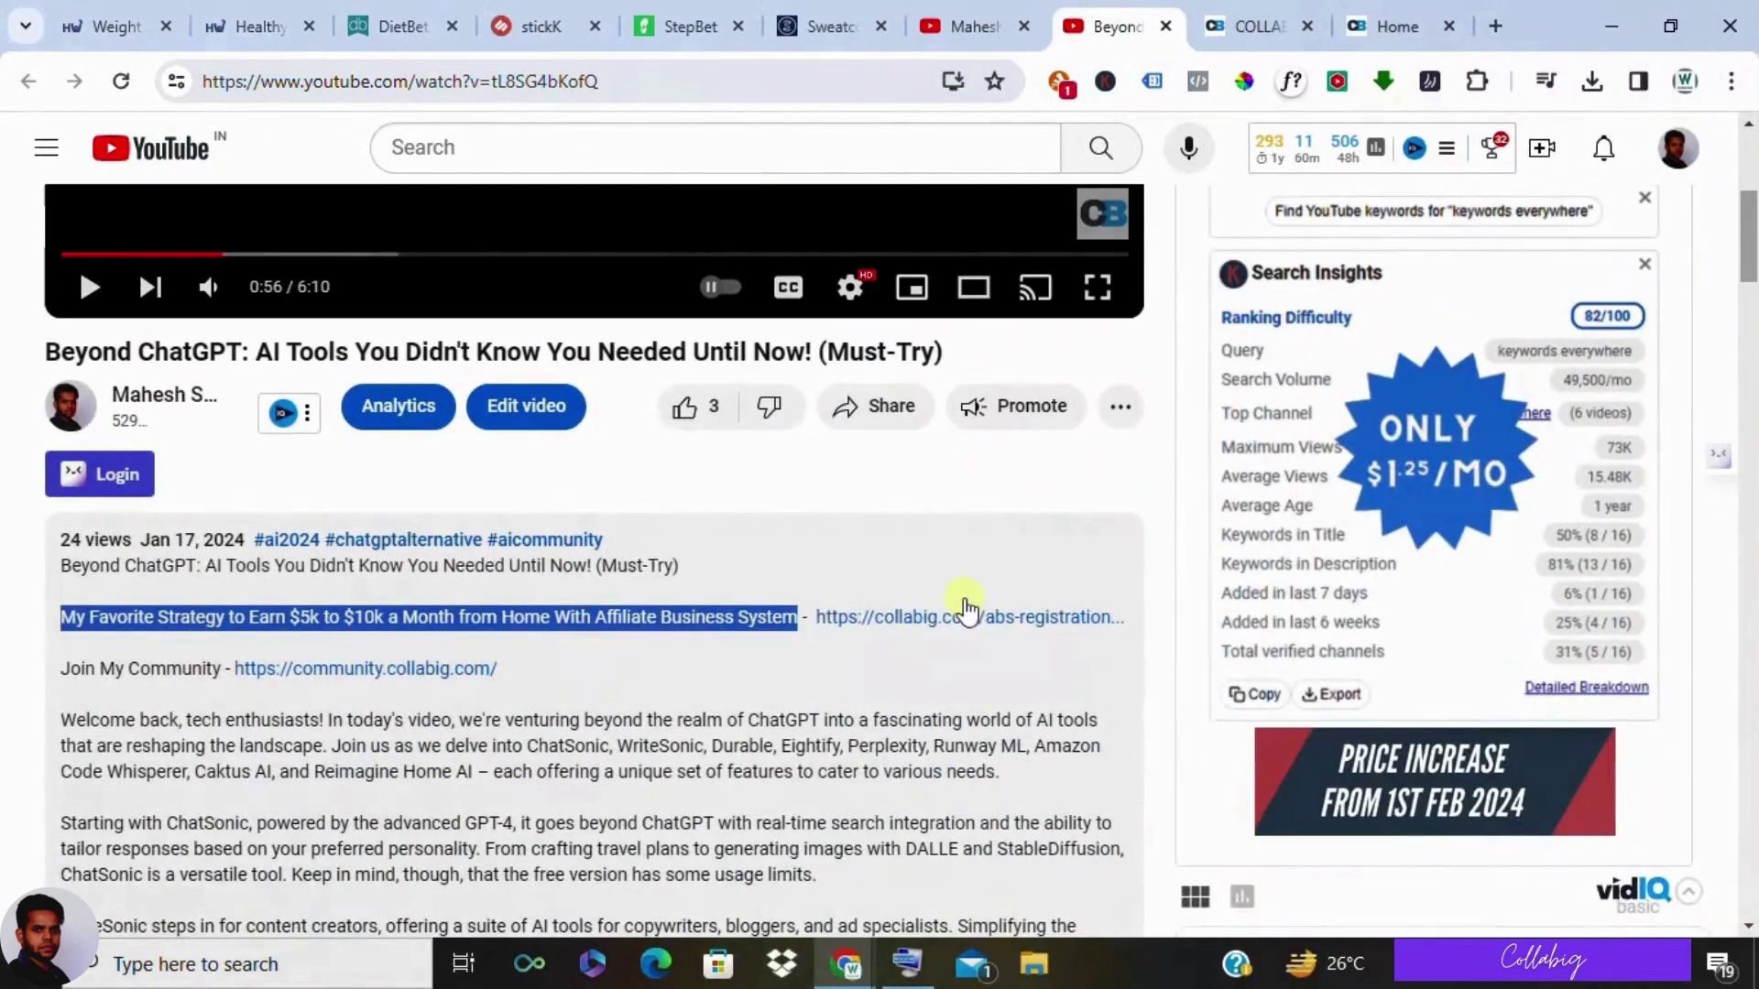
click(1250, 25)
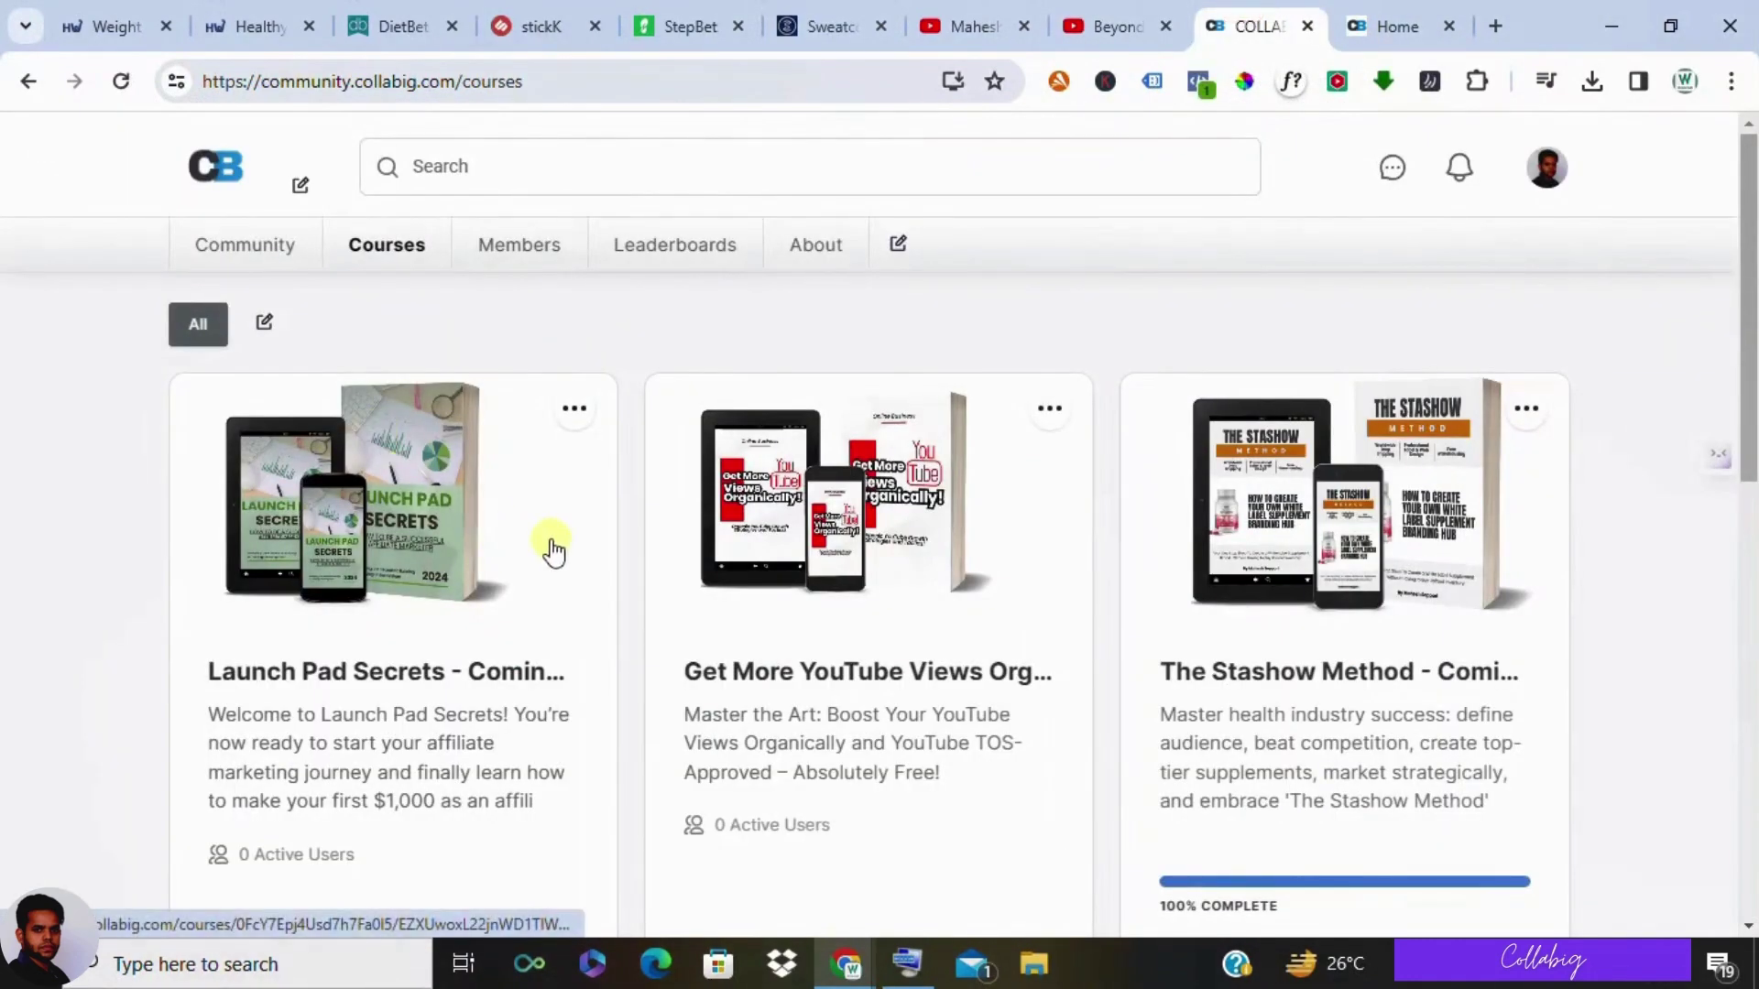
scroll(373, 605, down, 3)
scroll(374, 605, down, 3)
scroll(374, 605, down, 2)
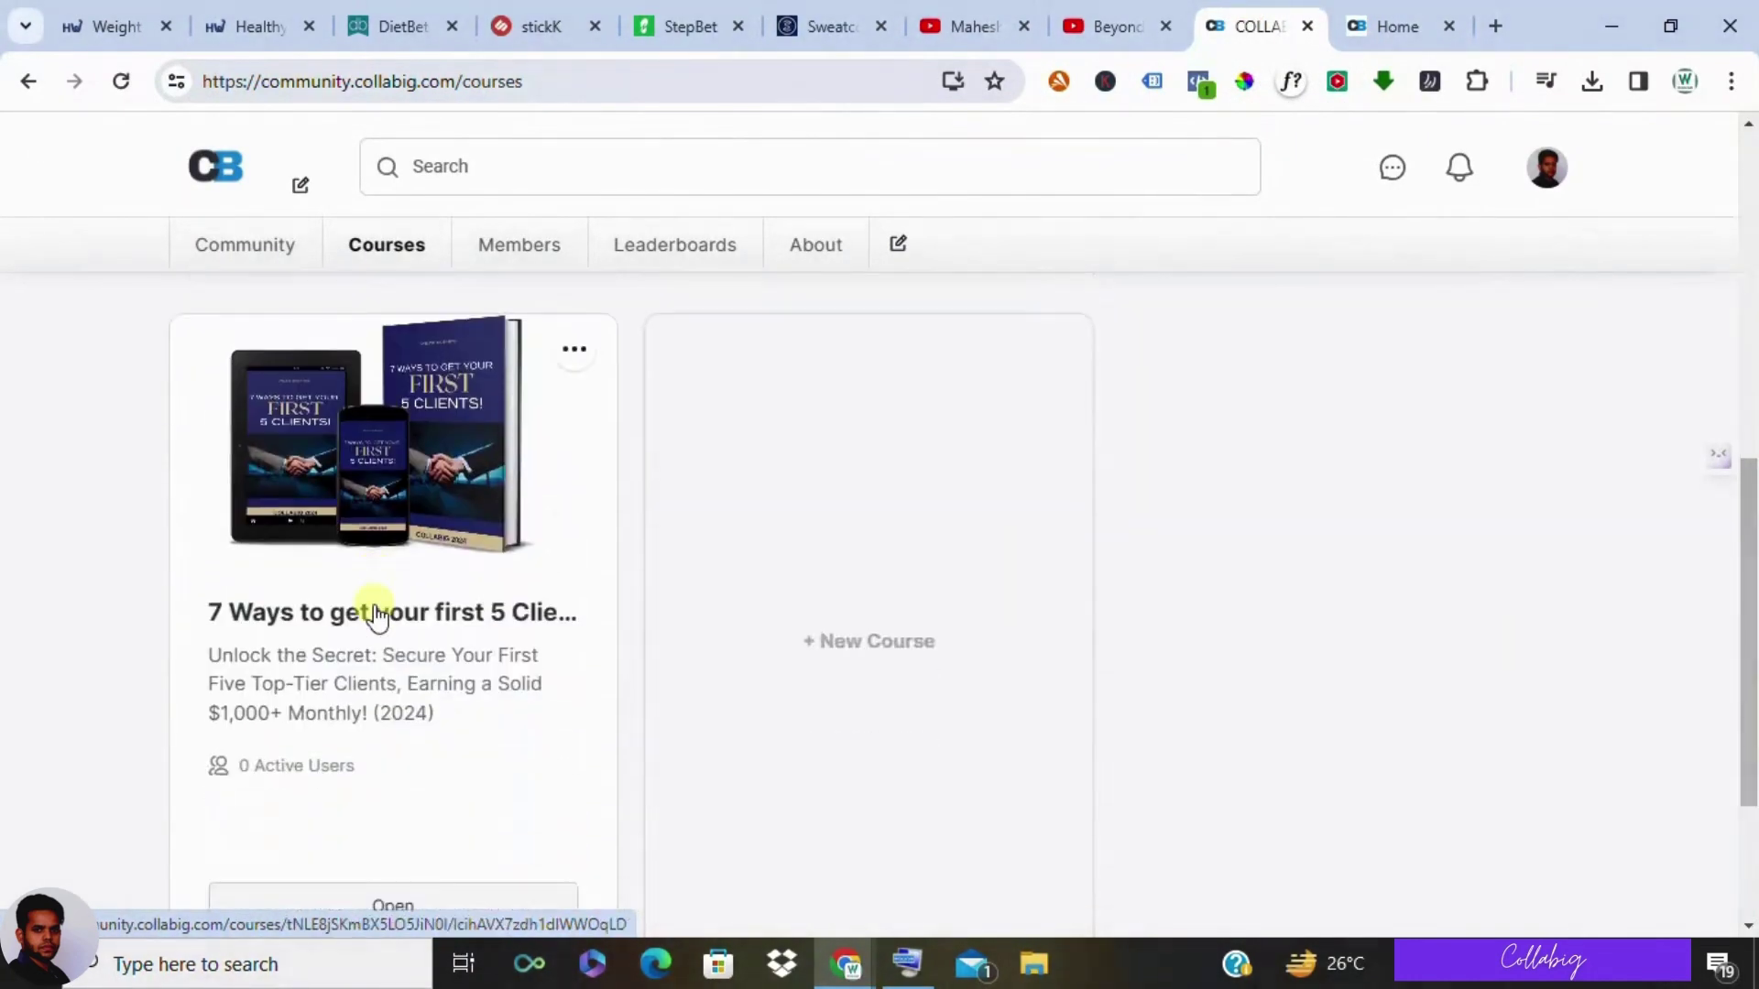
scroll(373, 612, up, 8)
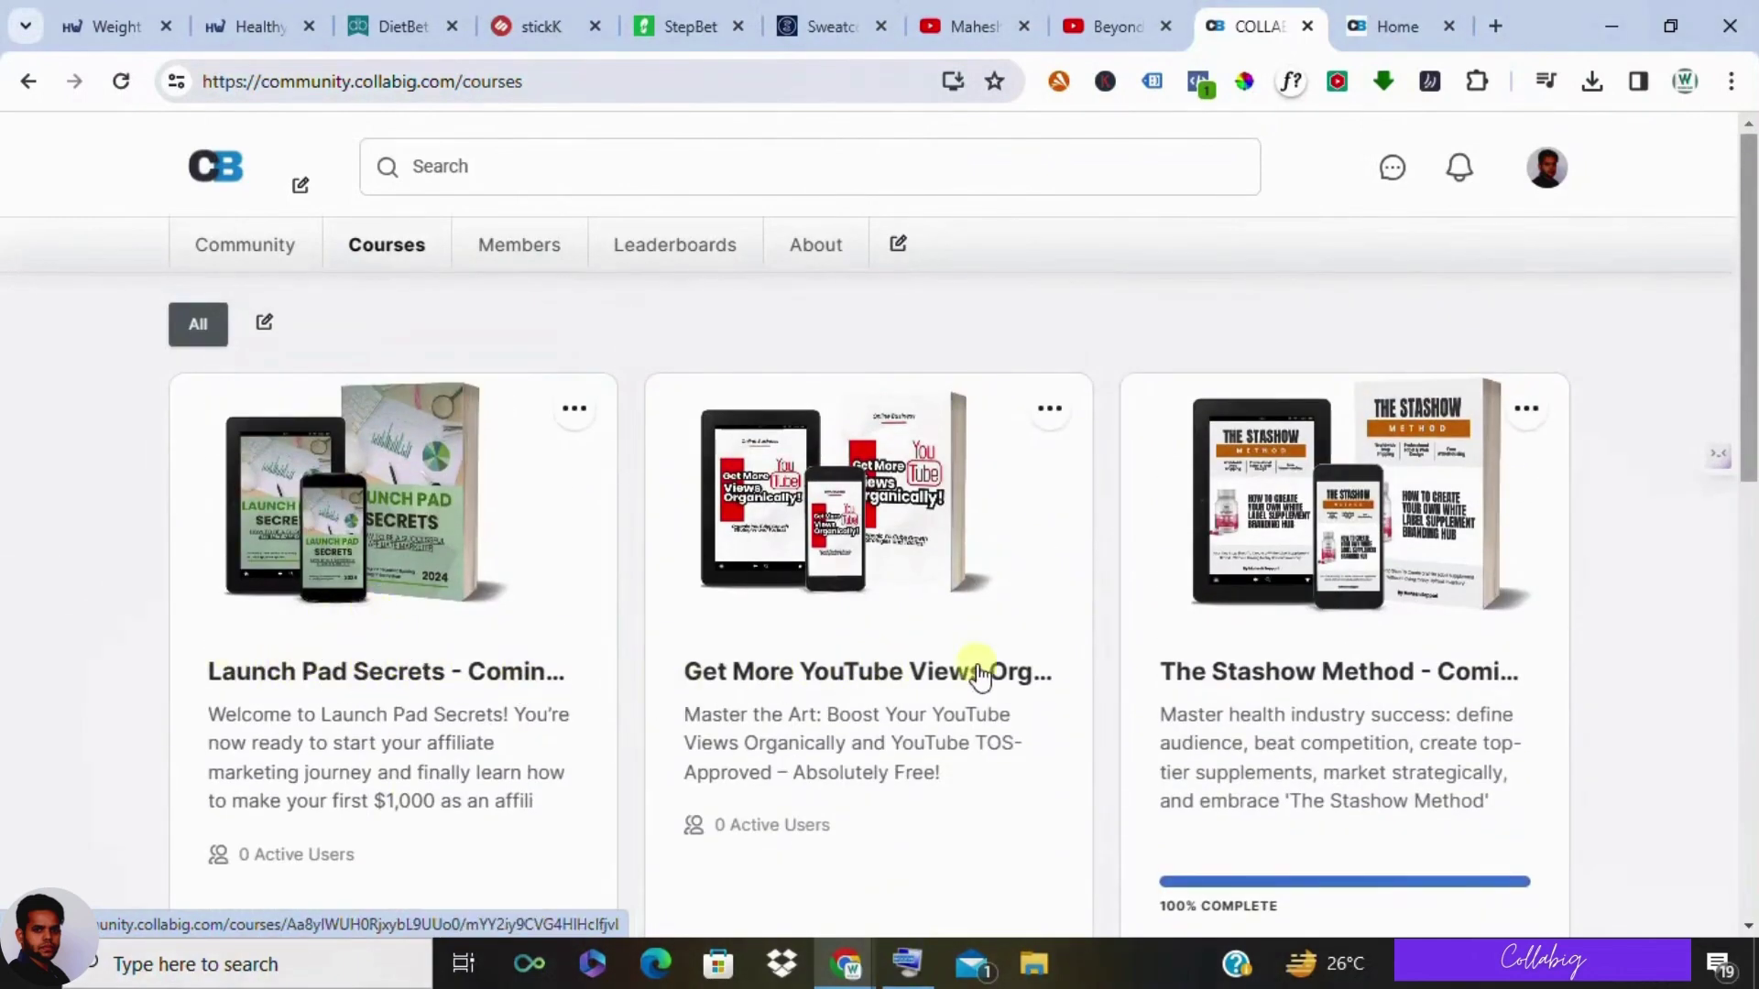
scroll(977, 671, down, 4)
scroll(656, 658, down, 3)
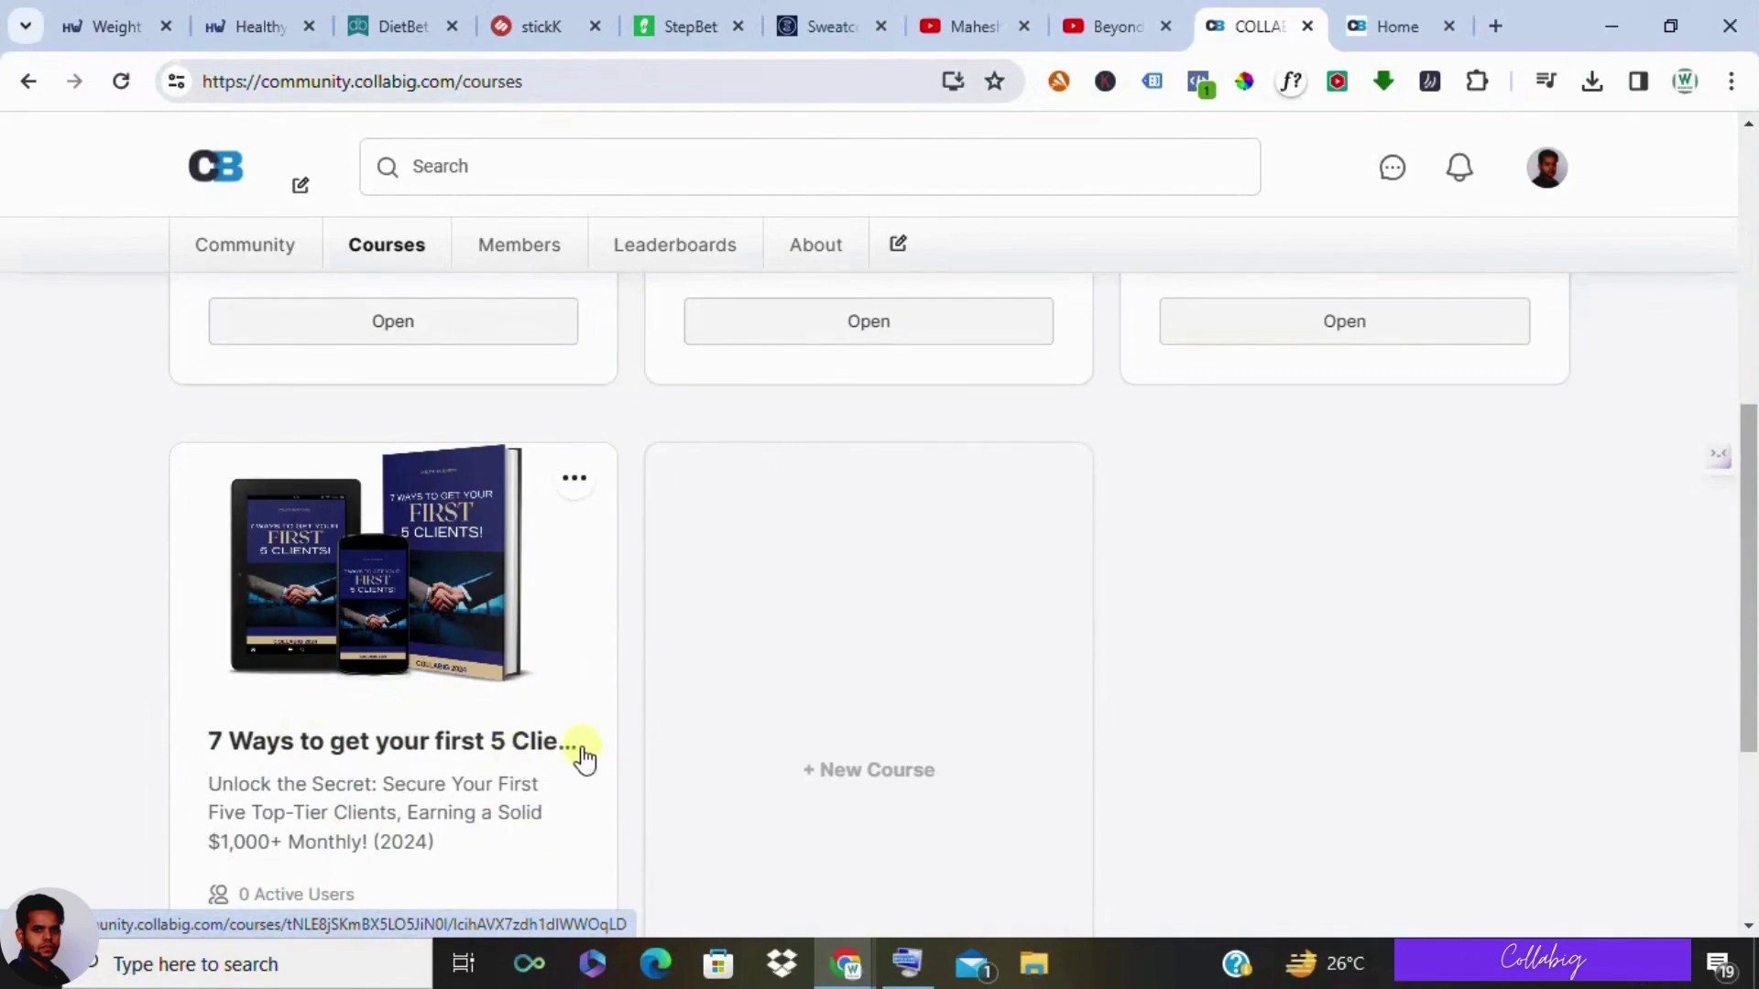
scroll(583, 753, up, 6)
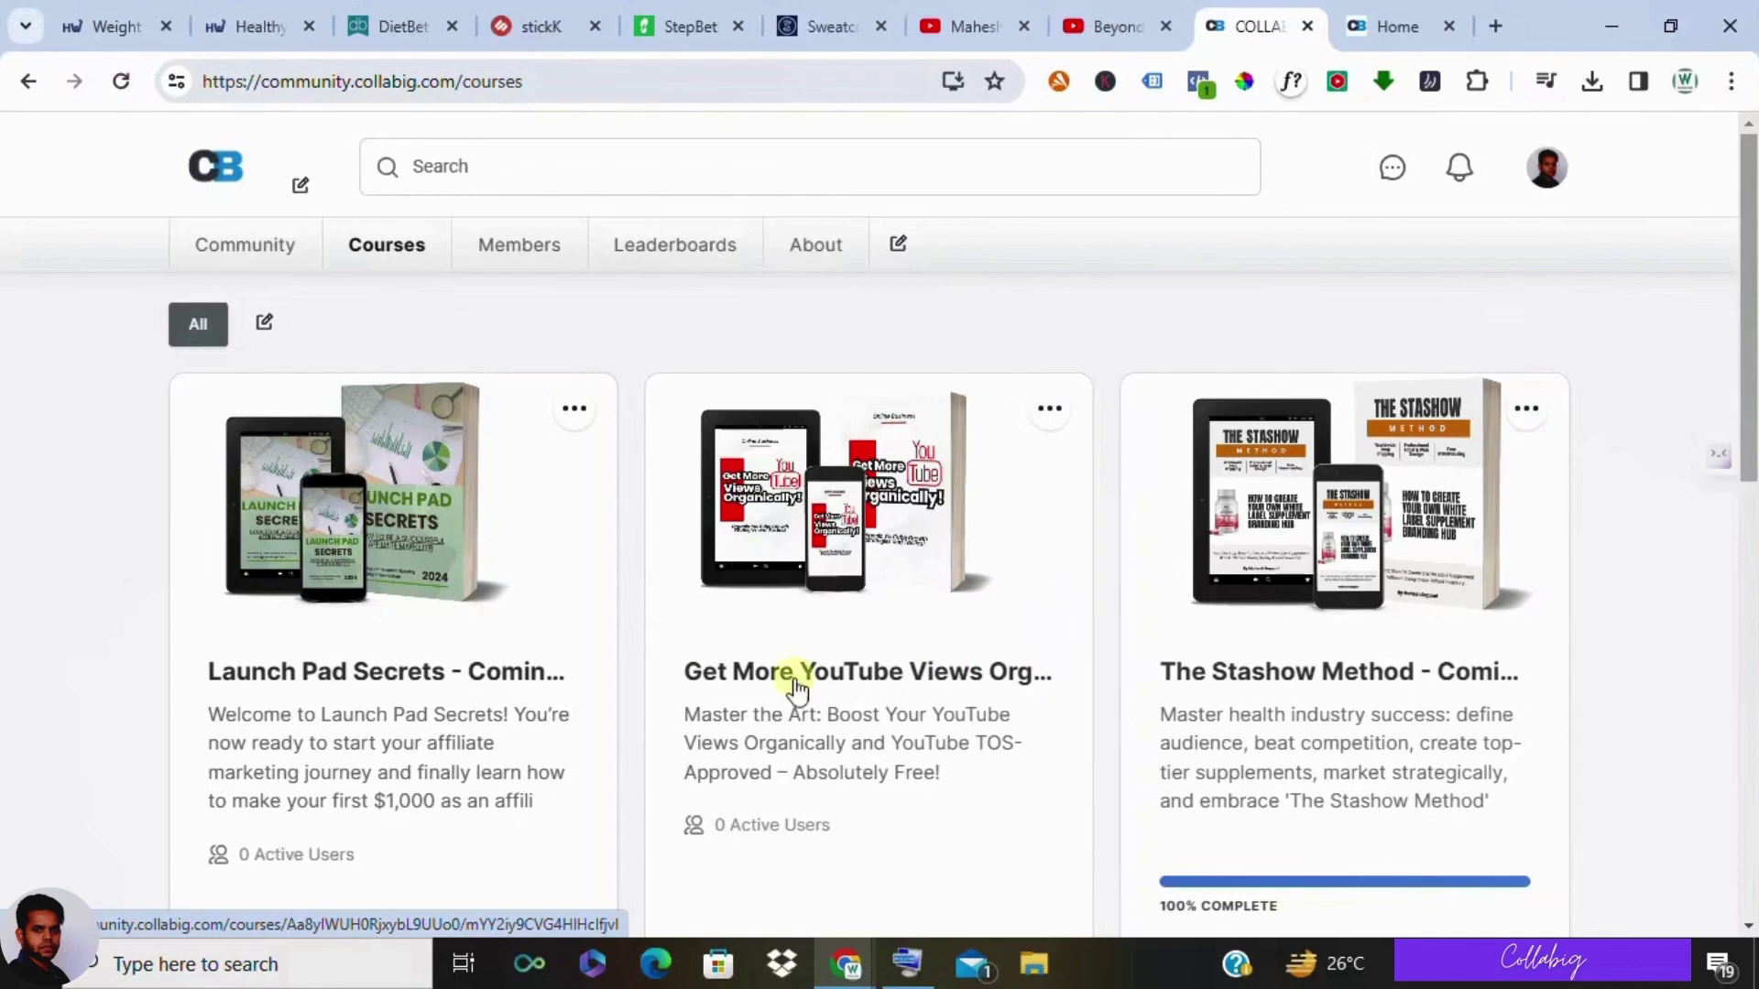
scroll(1374, 511, down, 1)
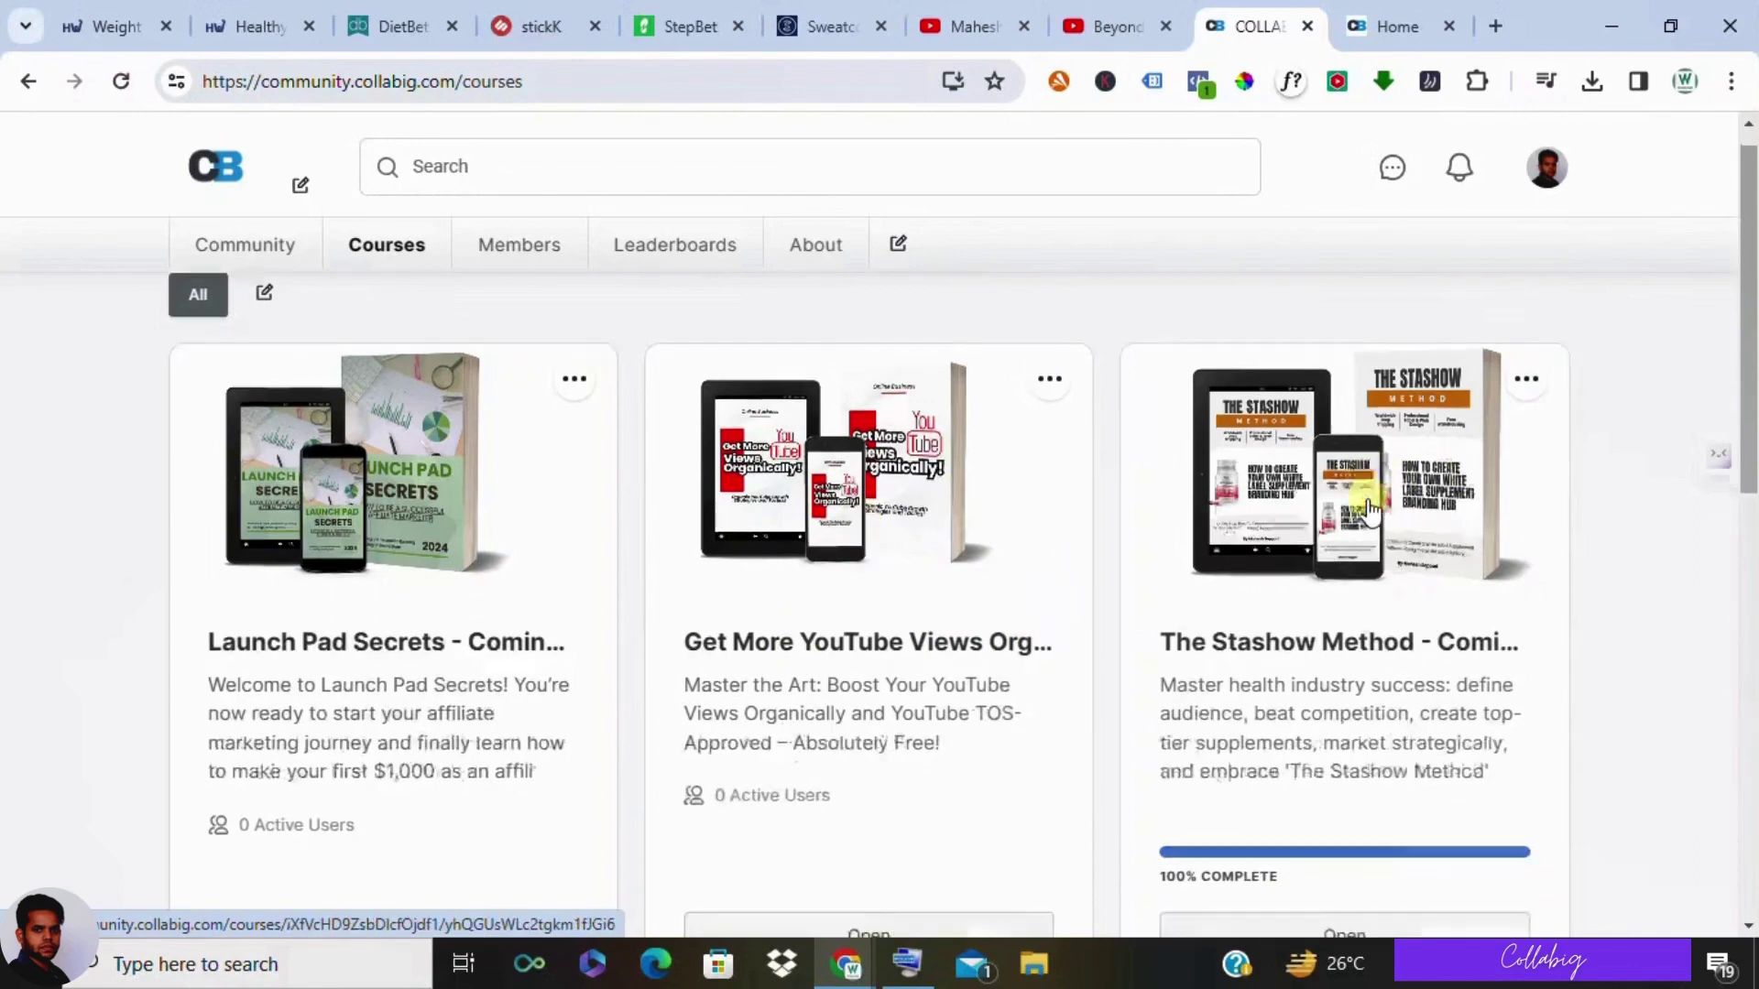
scroll(1374, 511, down, 1)
scroll(1374, 495, up, 2)
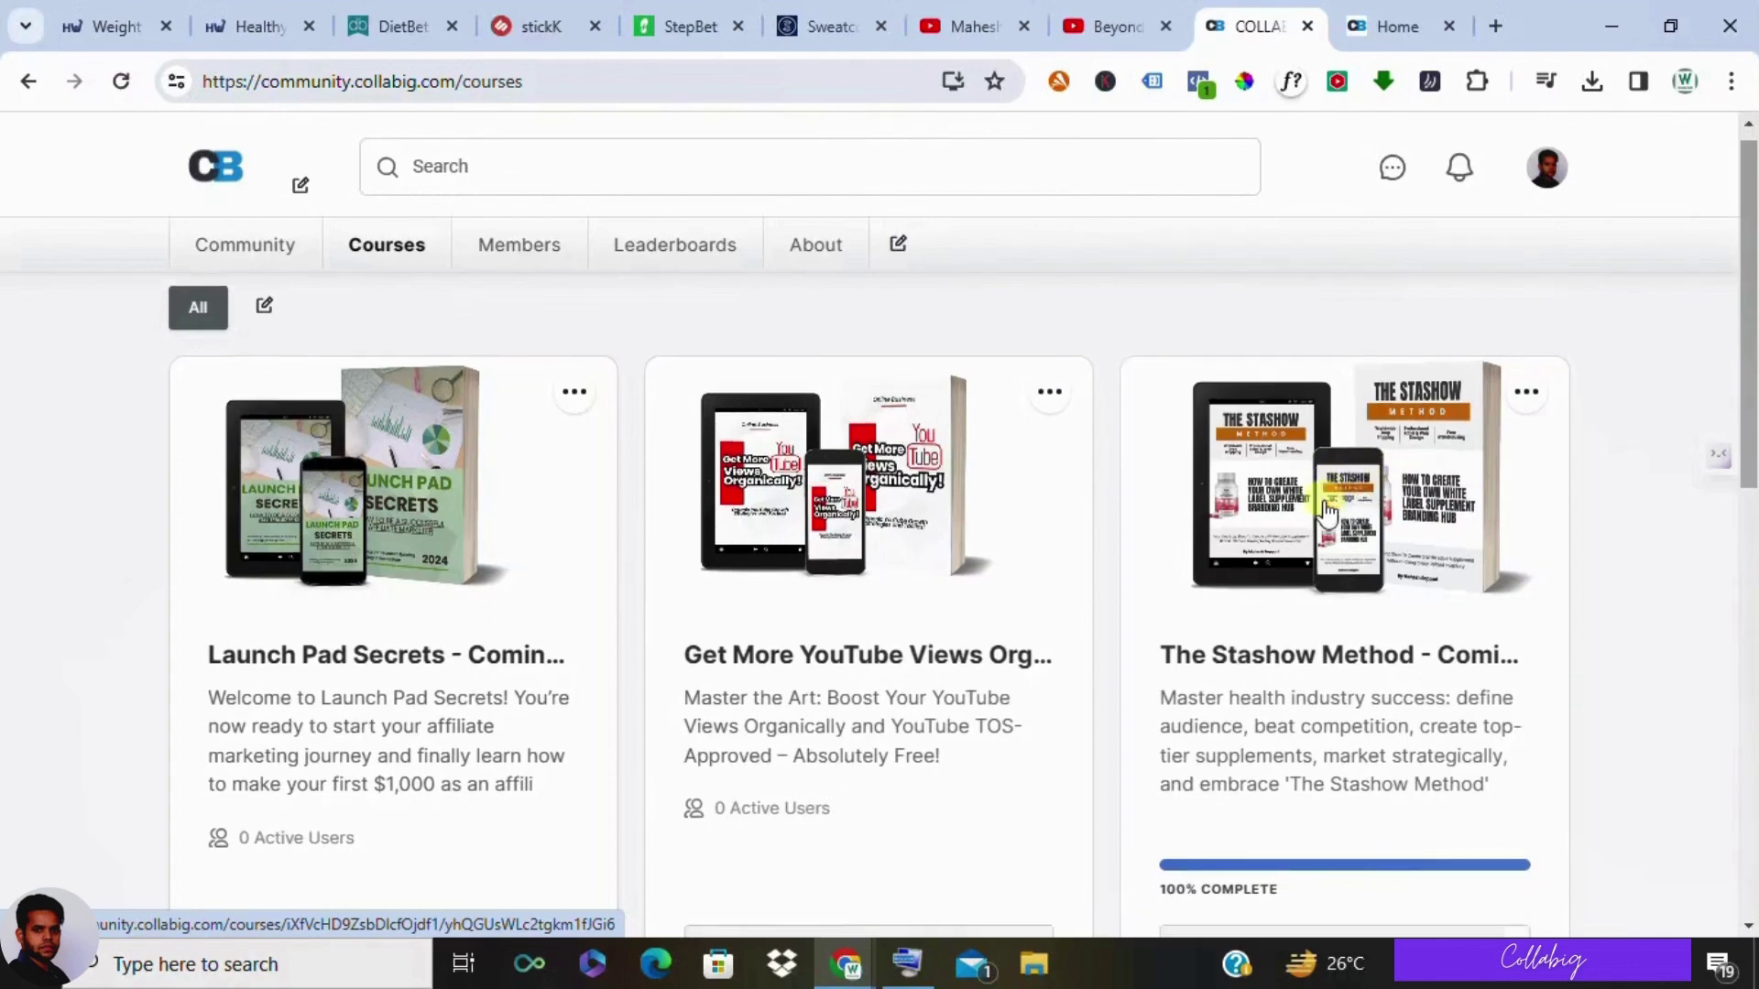
scroll(1370, 504, down, 4)
scroll(1335, 427, up, 4)
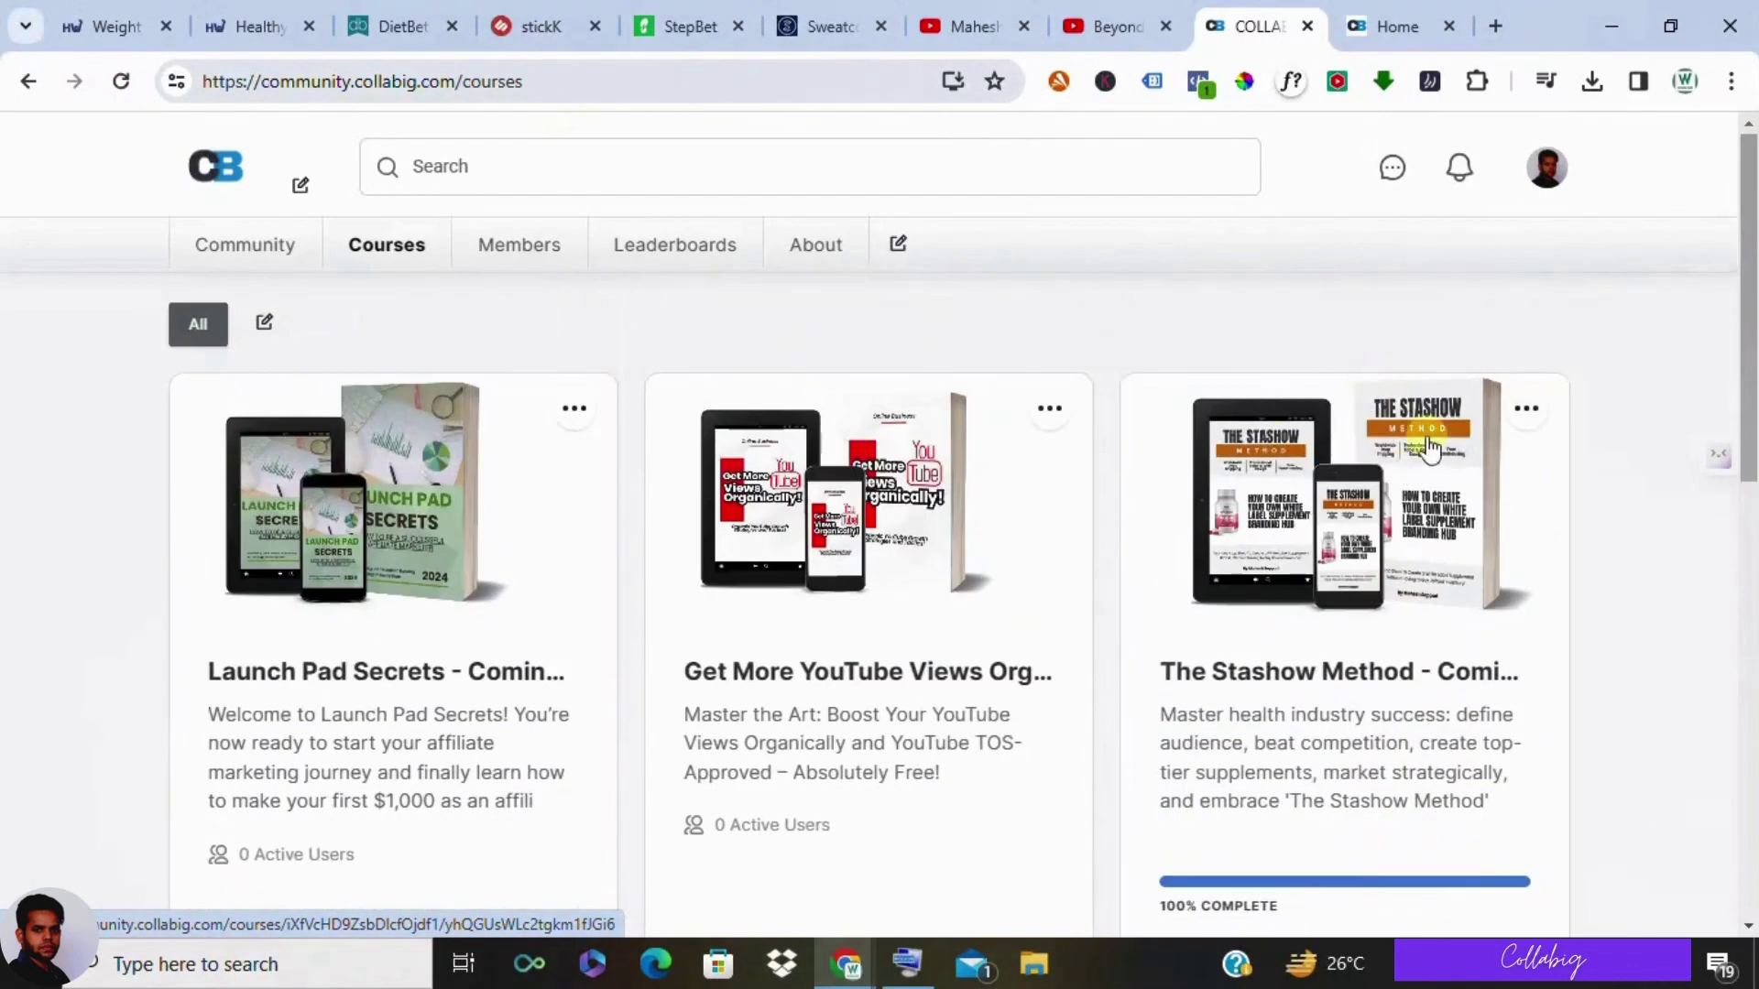
scroll(1280, 485, down, 5)
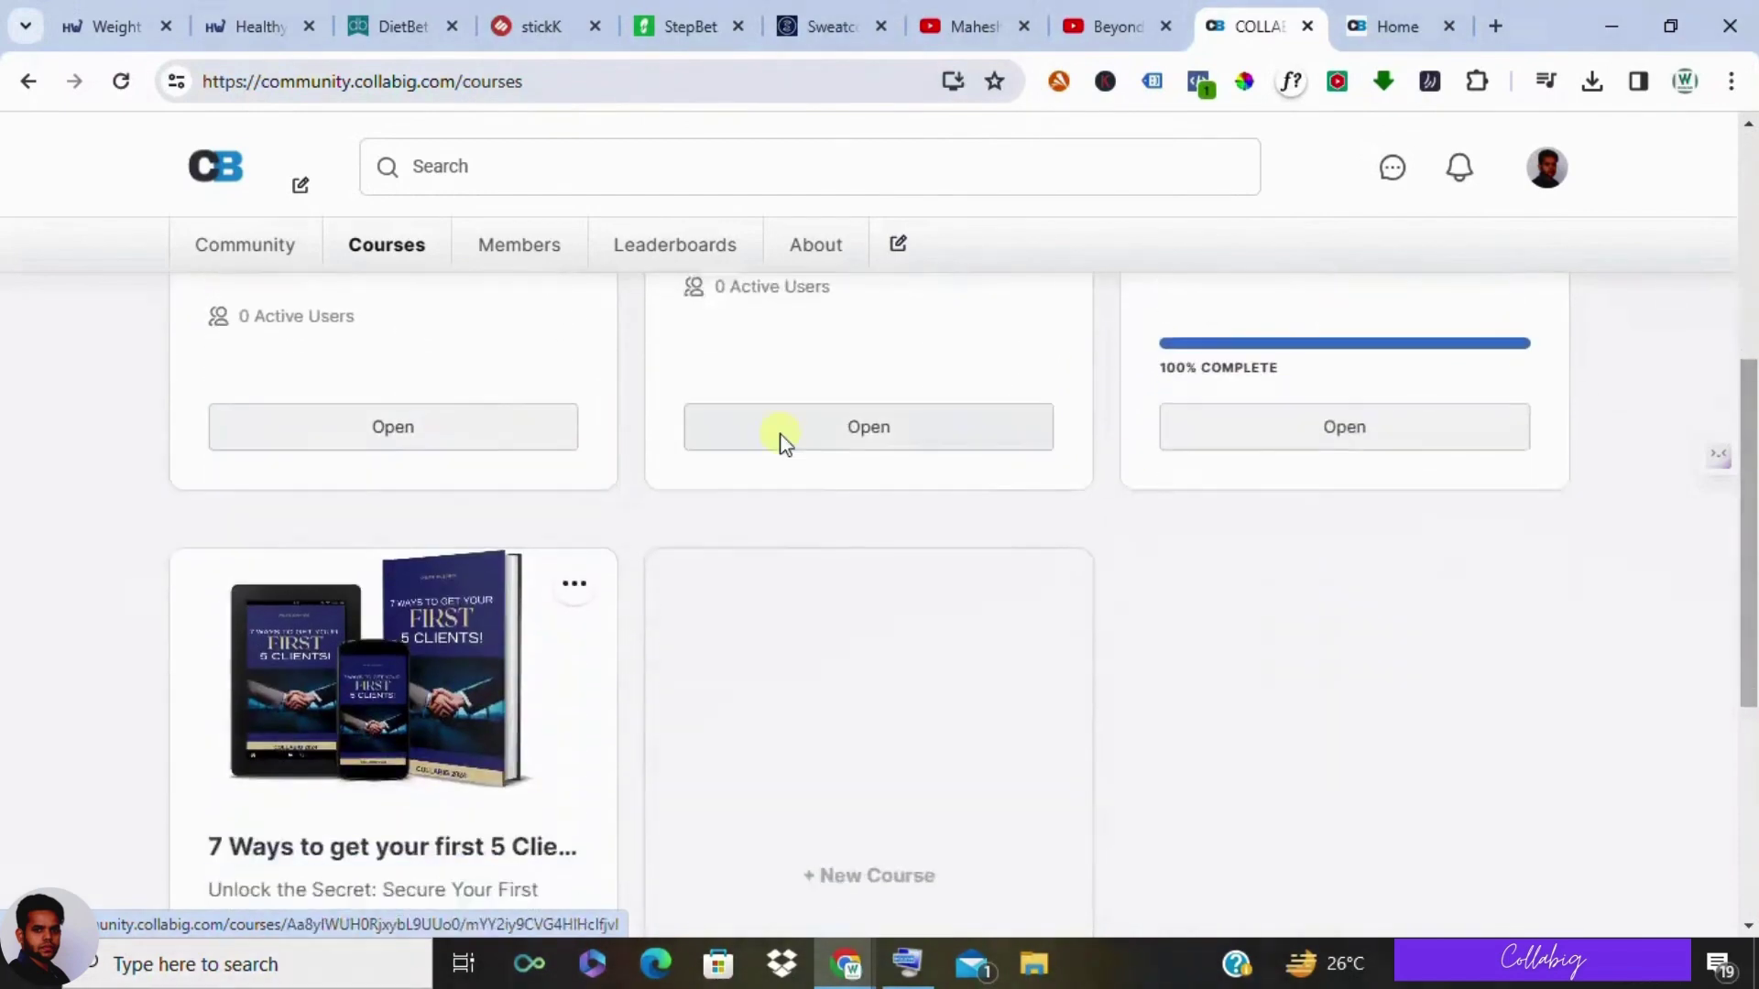
scroll(1408, 460, up, 2)
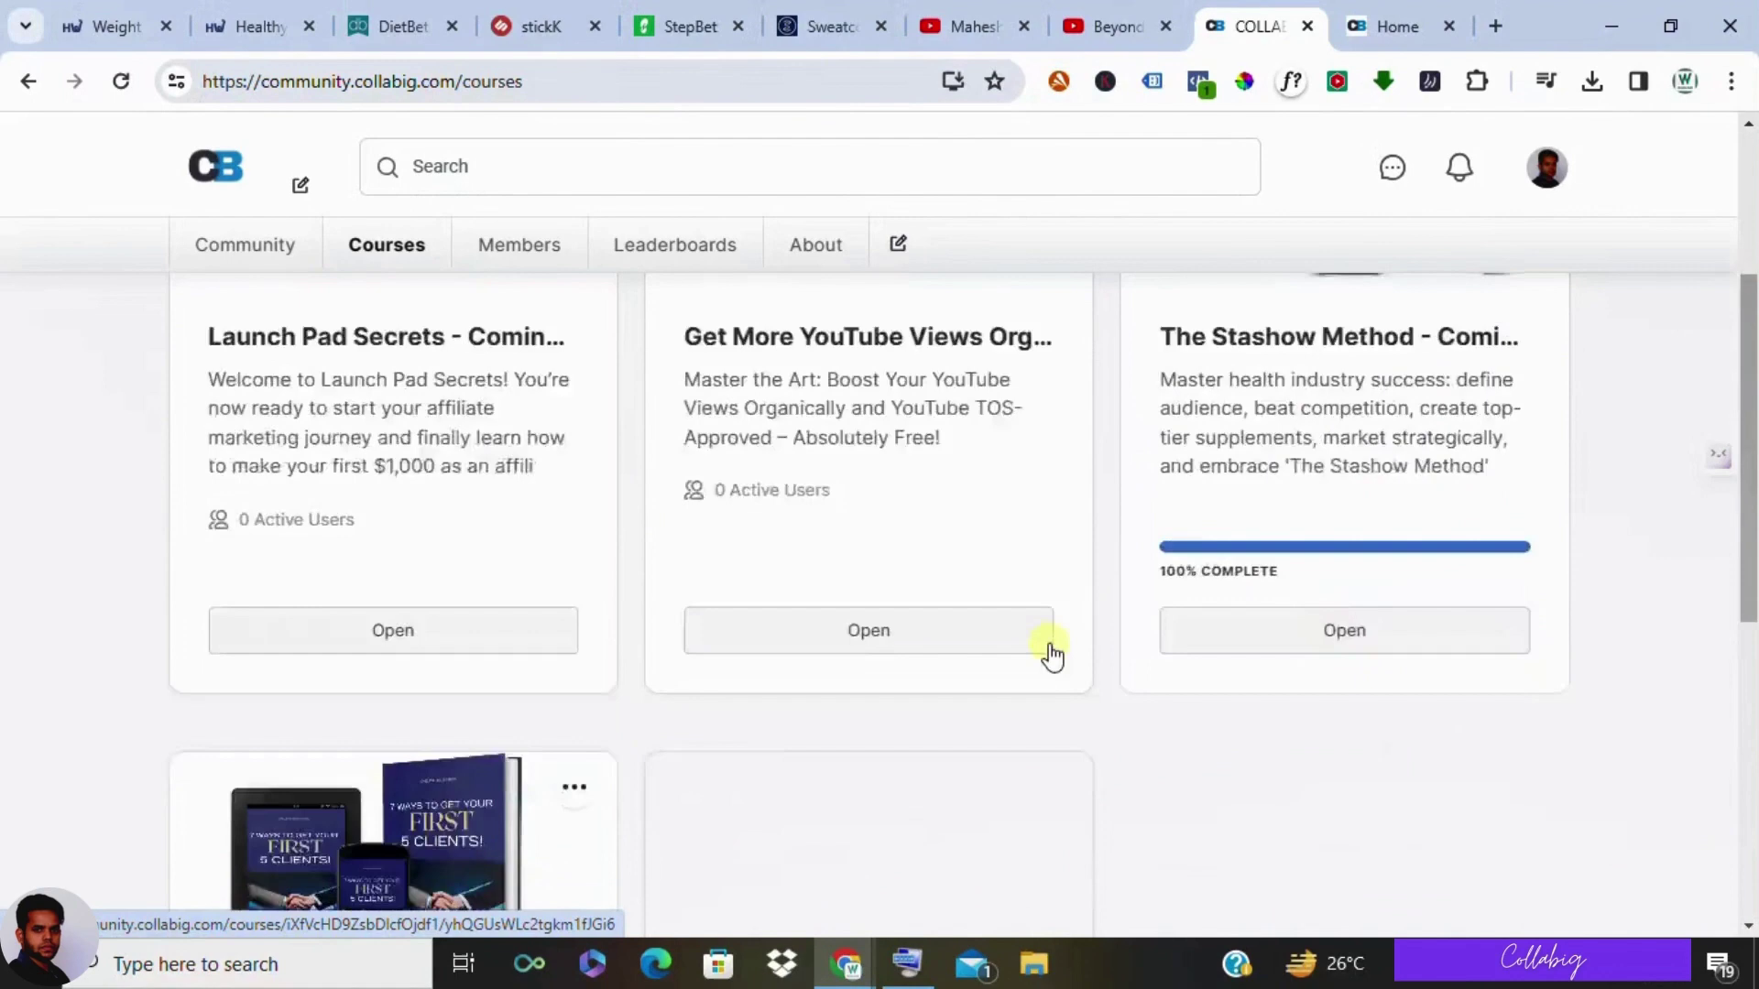
scroll(1044, 632, down, 4)
scroll(577, 591, up, 1)
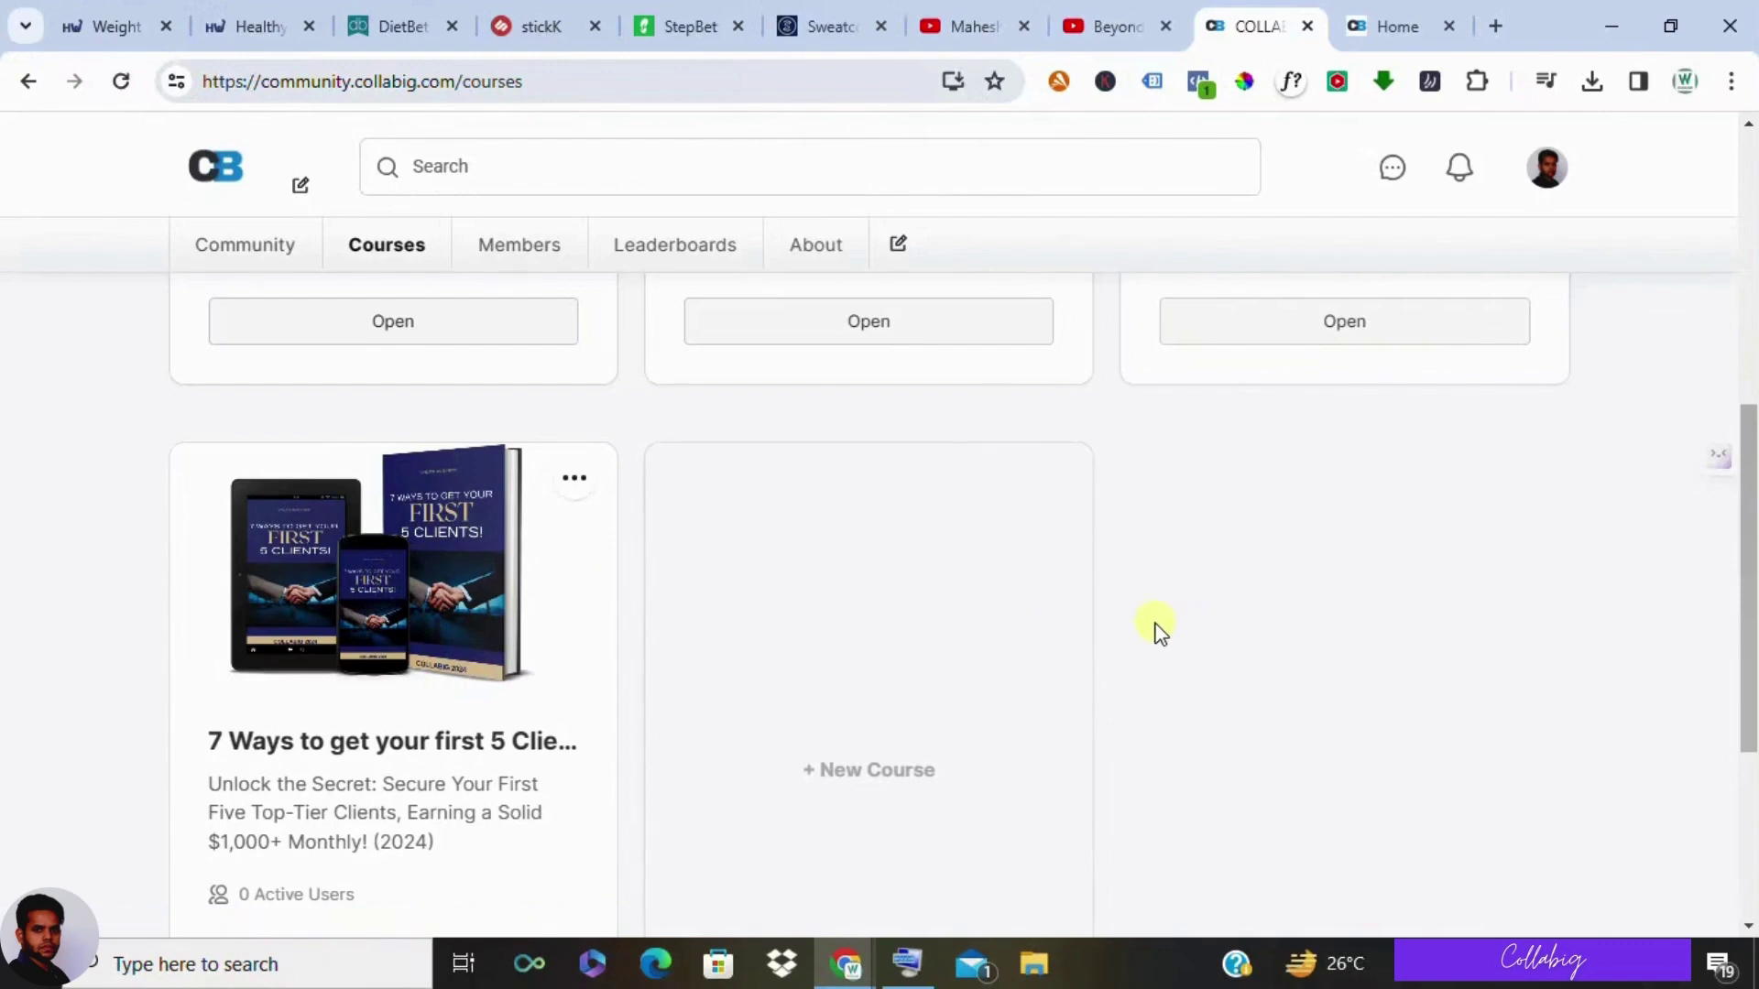
scroll(1155, 628, up, 2)
scroll(1492, 739, up, 1)
scroll(1493, 738, down, 3)
scroll(1163, 698, up, 3)
scroll(1163, 698, up, 3)
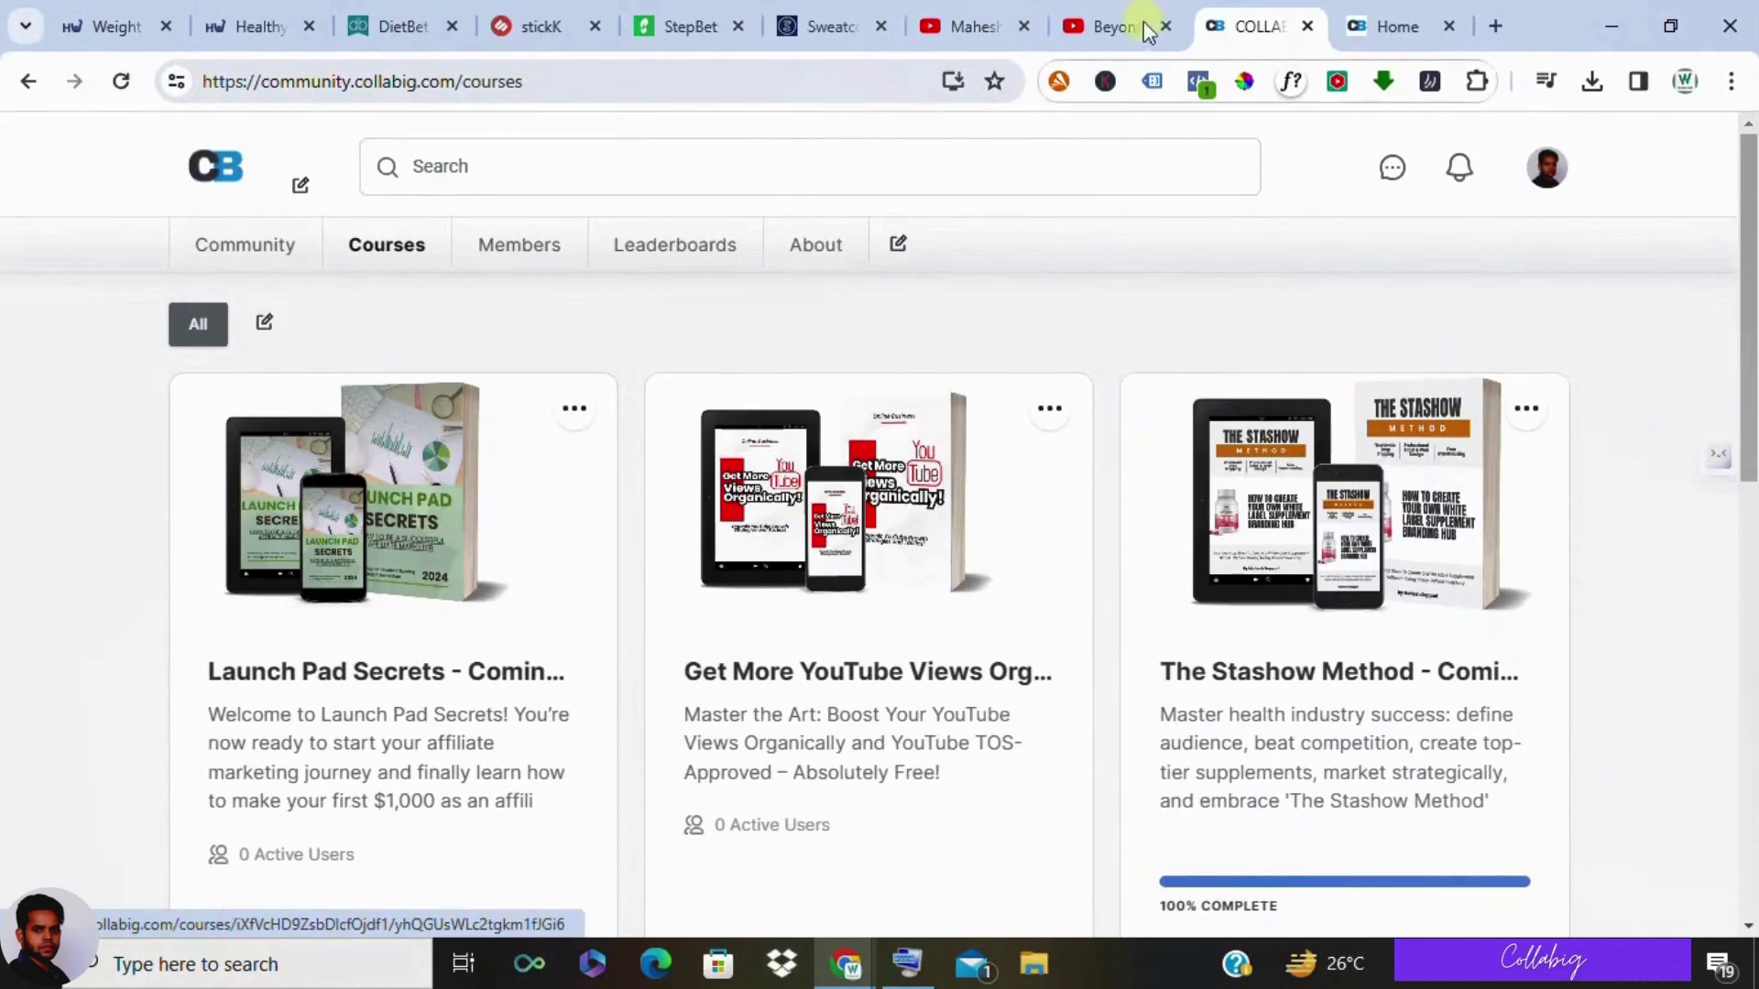
Give the Beyond ChatGPT video a thumbs-up, taking its likes from 3 to 4.
click(1116, 26)
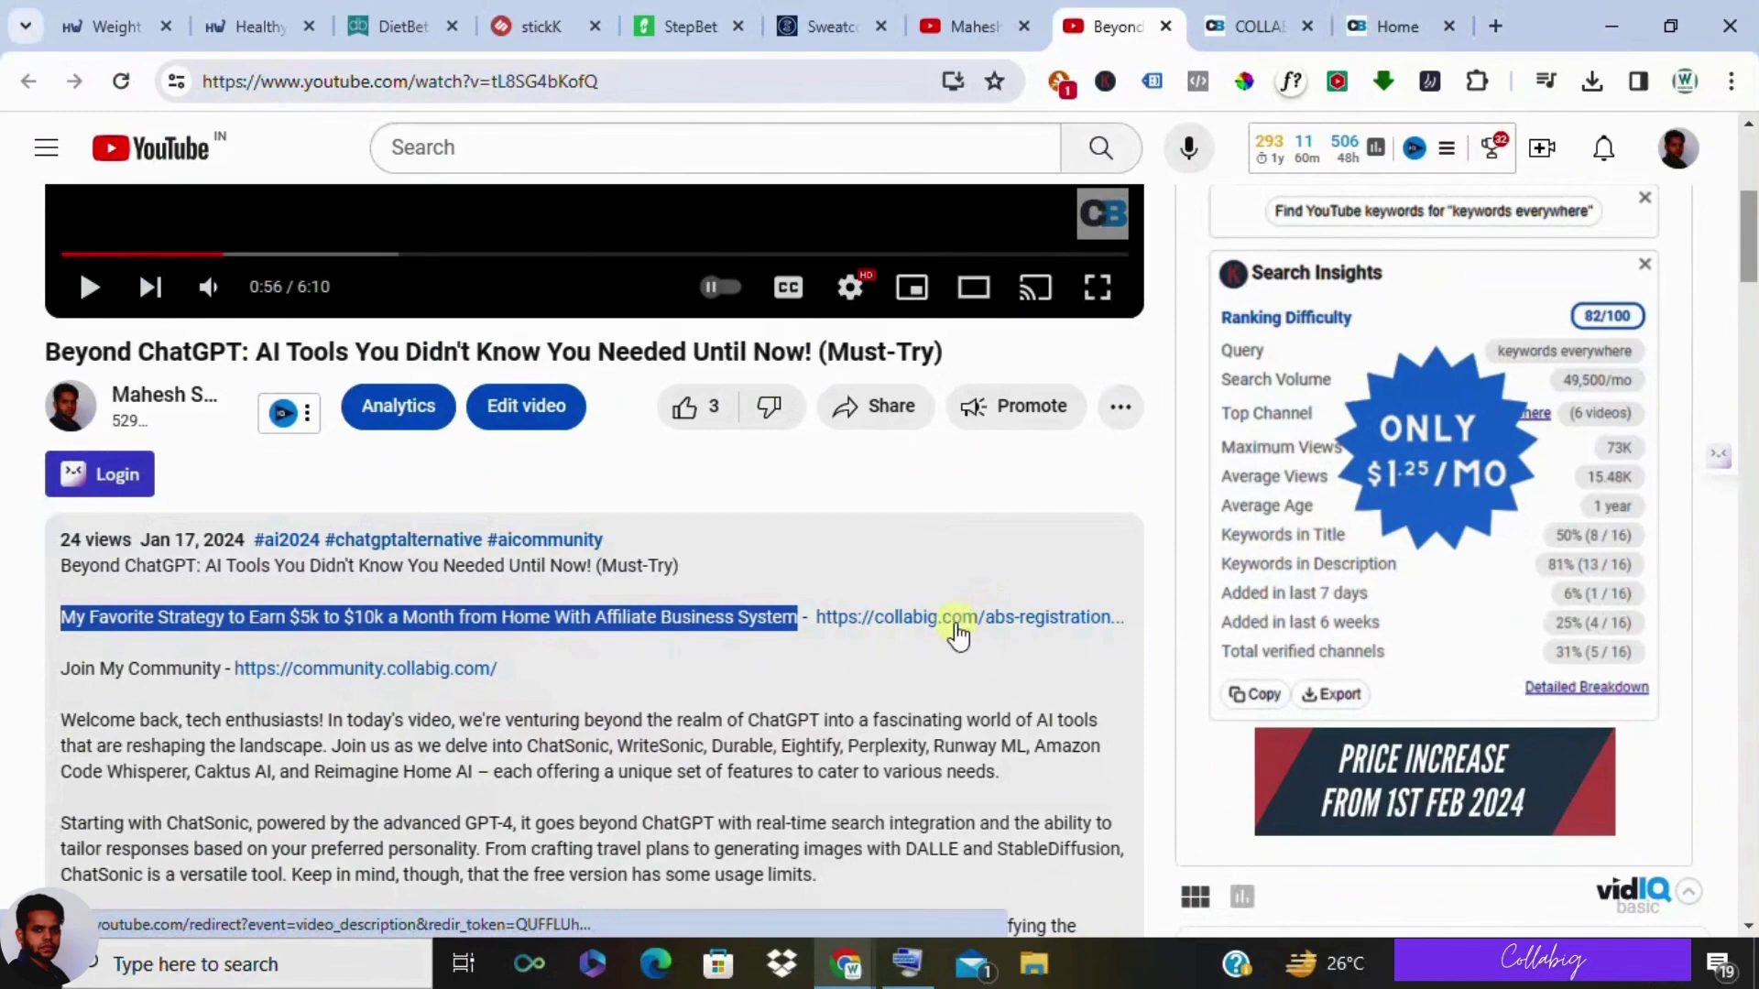
scroll(958, 632, down, 1)
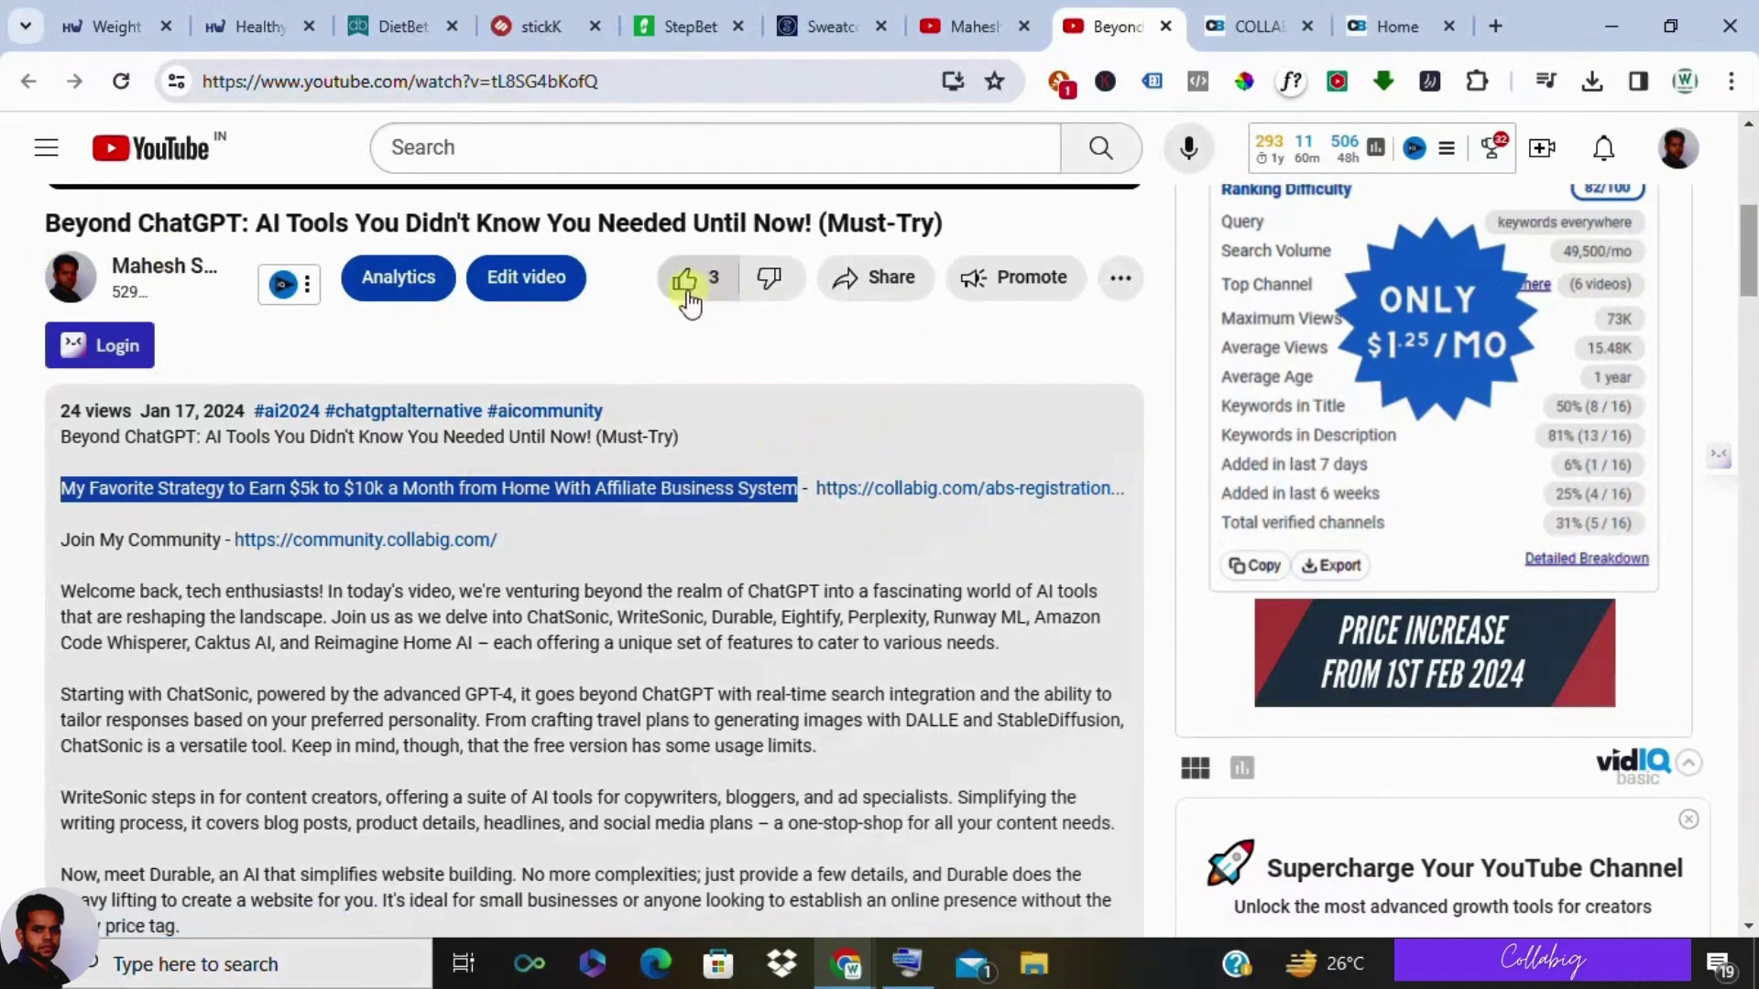
click(685, 285)
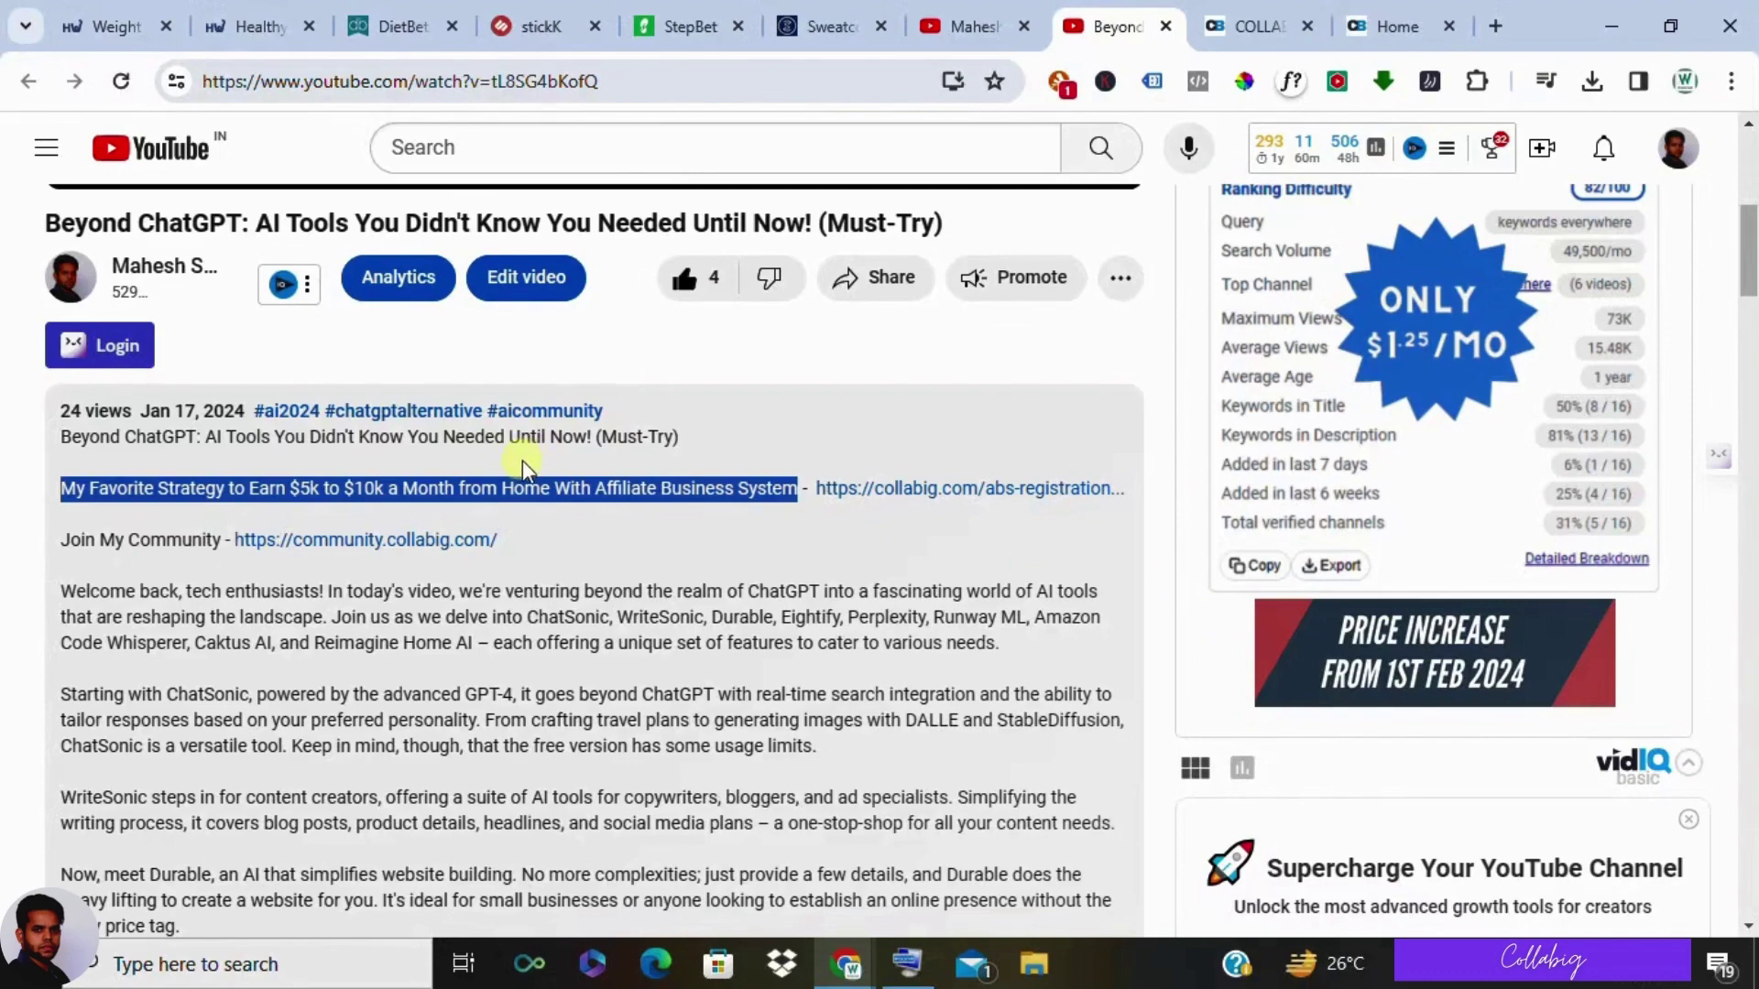
Show the Mahesh Soppari channel's Videos tab and scroll through its uploads and back.
click(968, 25)
scroll(853, 482, down, 3)
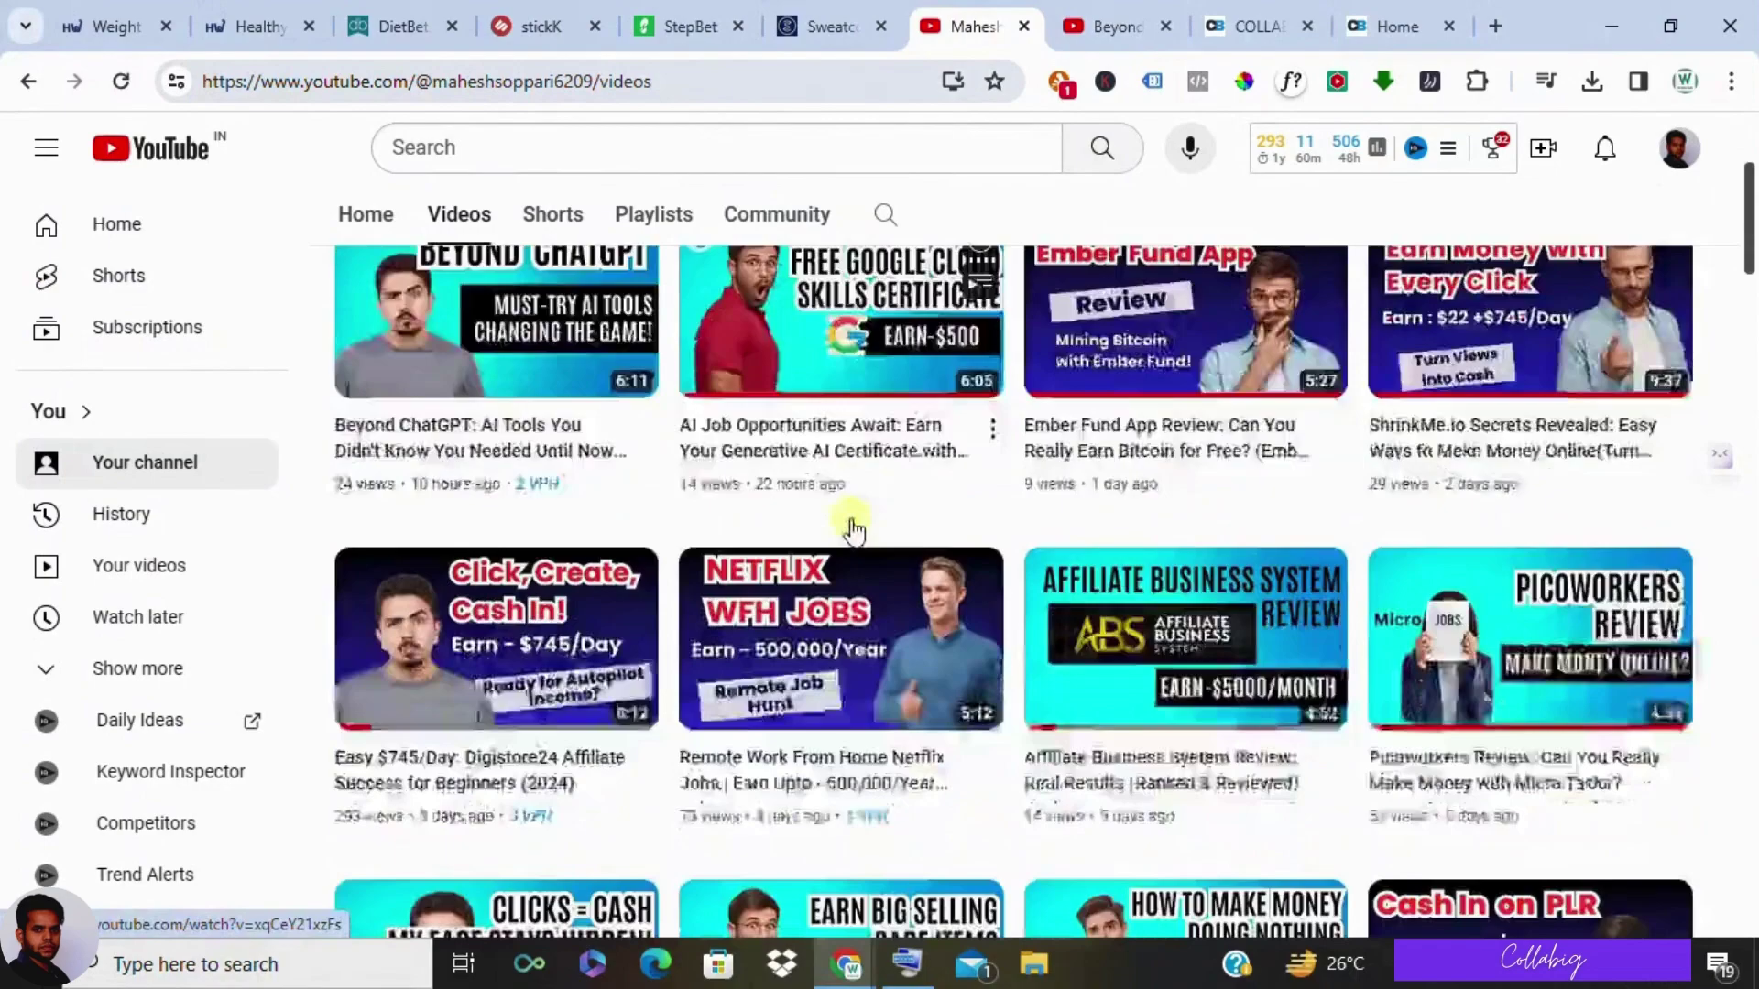
scroll(849, 529, down, 3)
scroll(850, 530, down, 3)
scroll(850, 529, down, 3)
scroll(850, 530, down, 2)
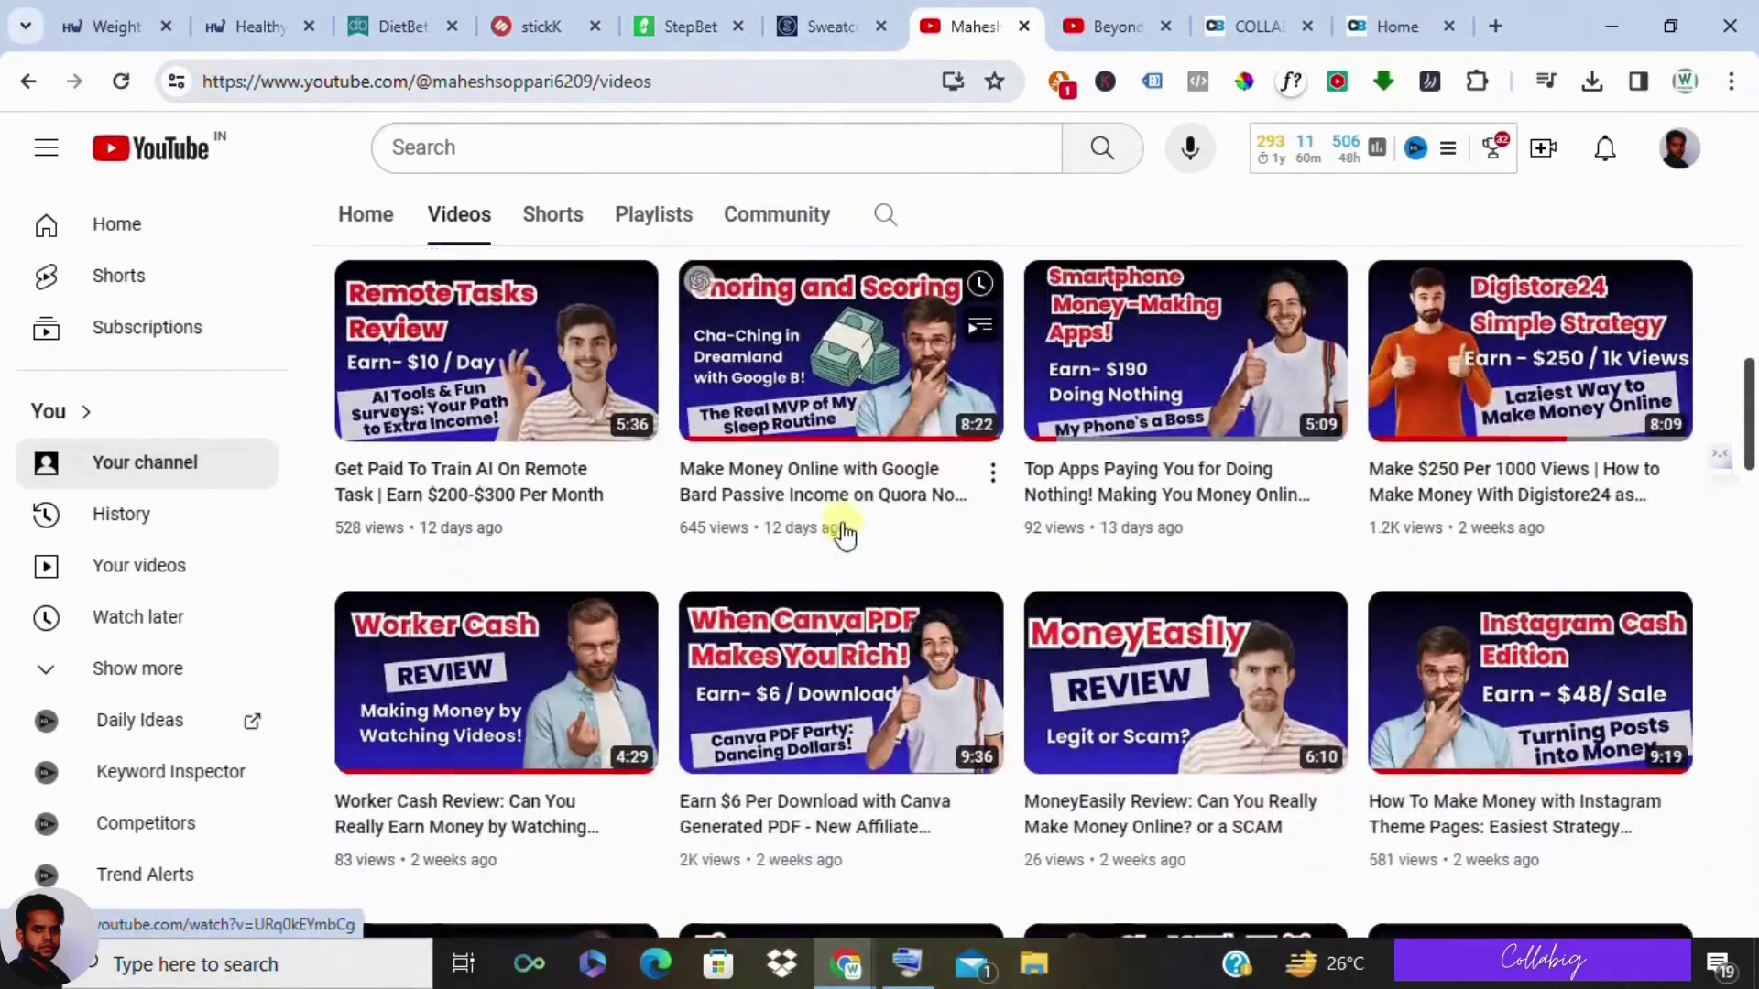
scroll(845, 533, down, 2)
scroll(842, 533, down, 3)
scroll(841, 534, down, 3)
scroll(832, 531, down, 2)
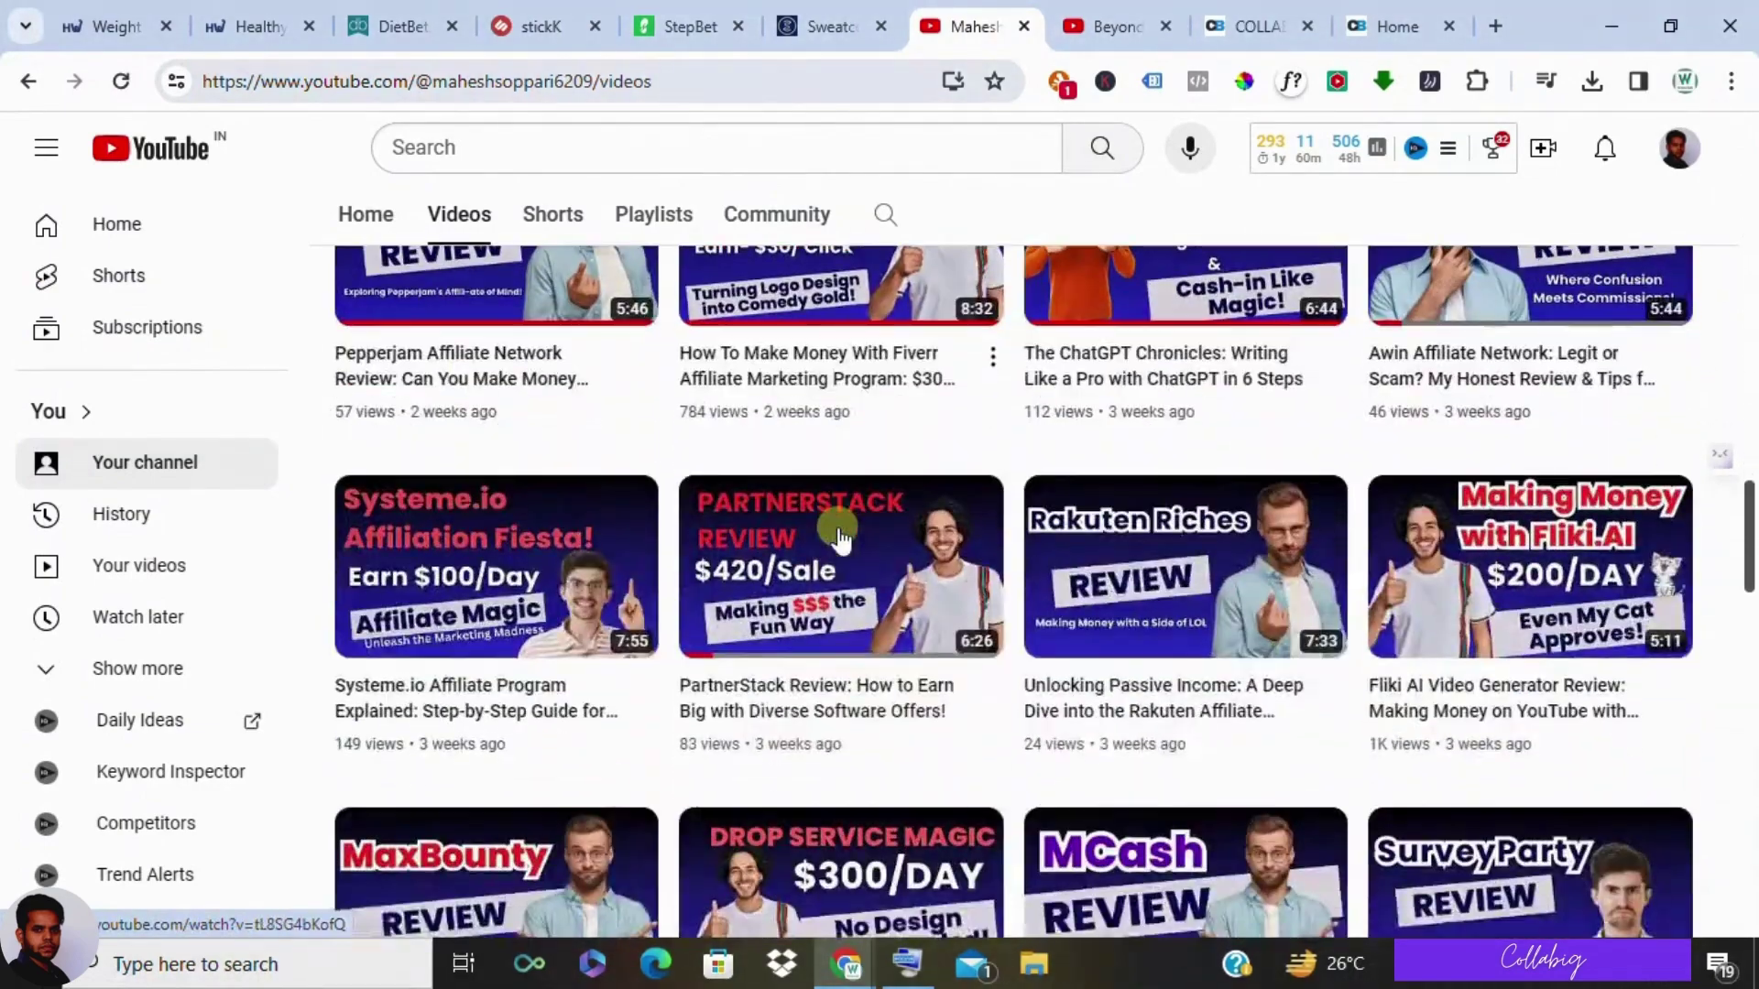
scroll(821, 531, up, 5)
scroll(838, 516, up, 5)
scroll(838, 502, up, 3)
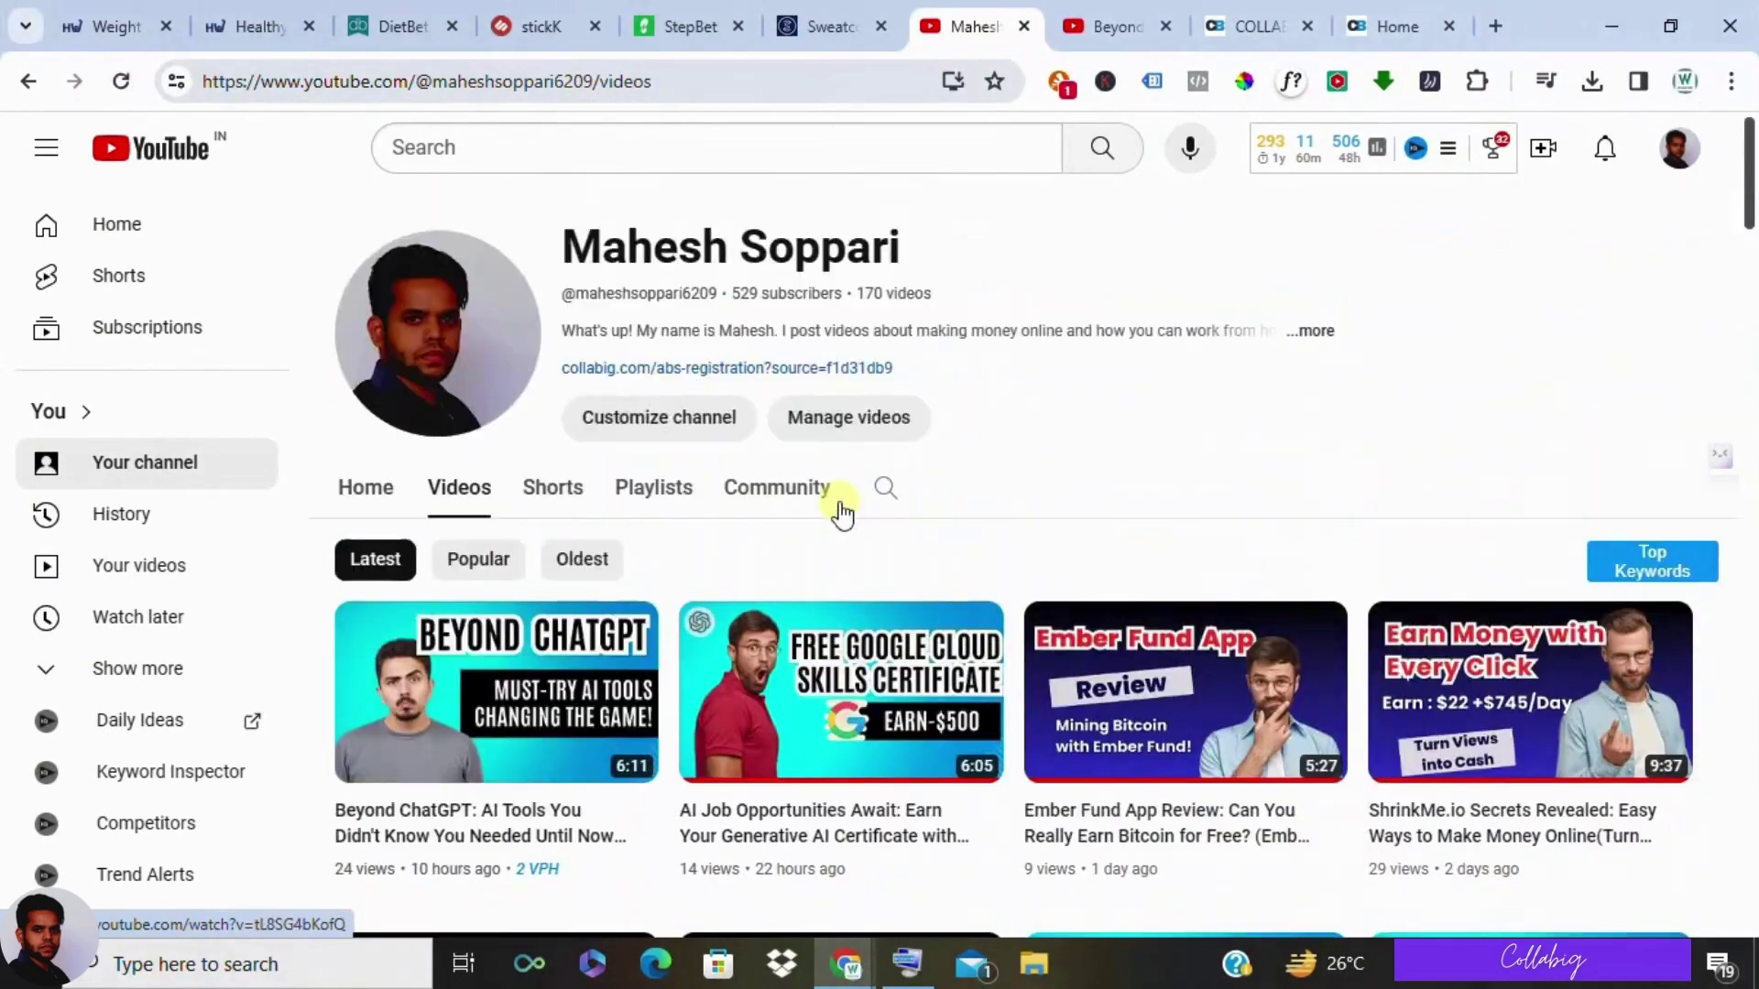